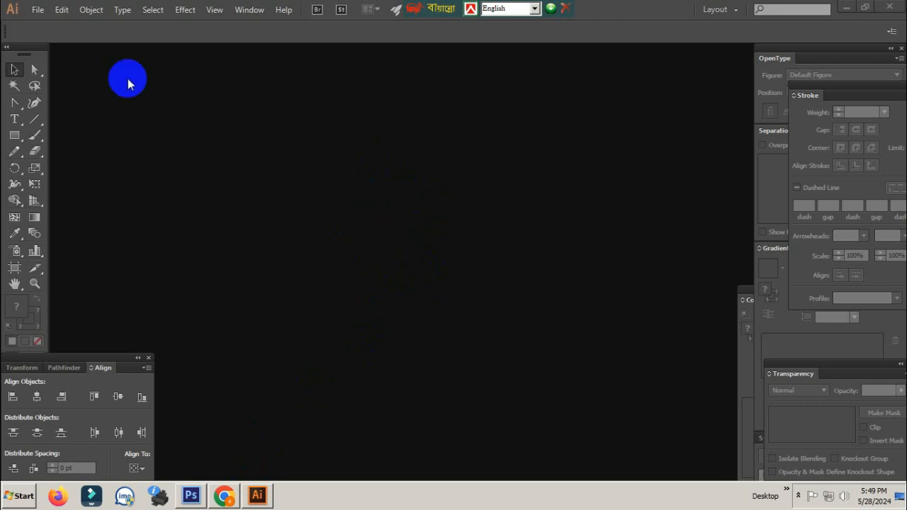
- Create a new A4 landscape document, 841.89 by 595.28 pt, in RGB colour mode with 300 ppi raster effects
click(38, 10)
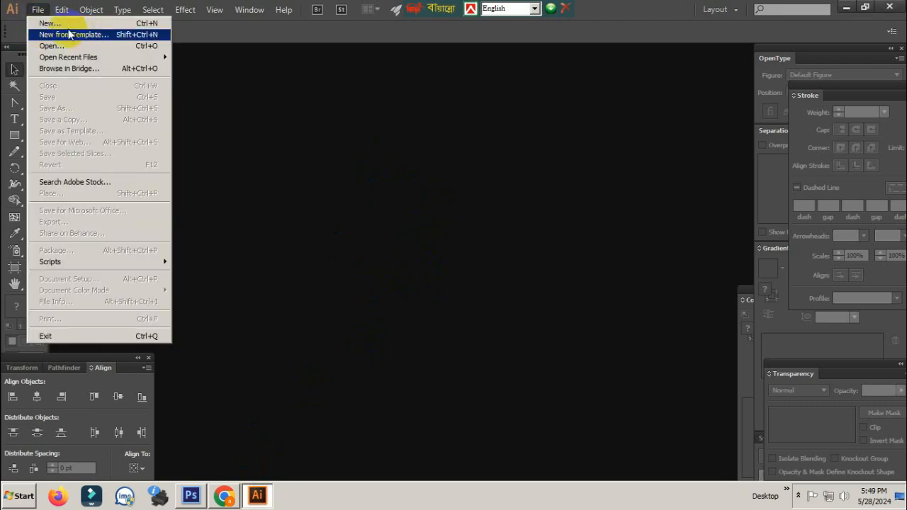
click(113, 24)
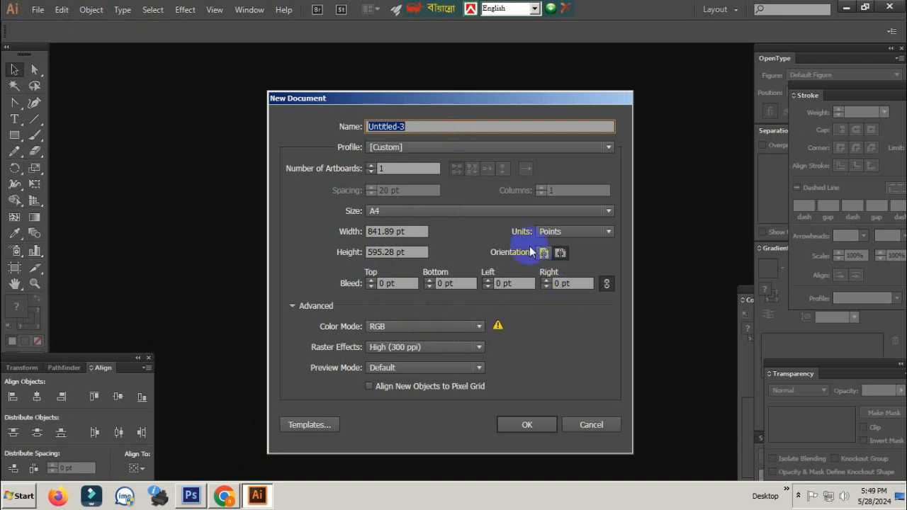
click(526, 425)
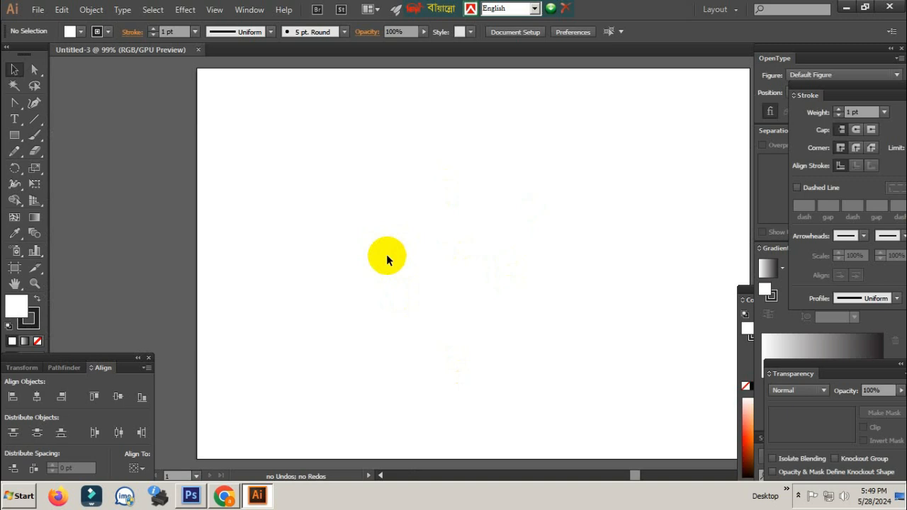
key(ctrl+minus)
key(ctrl+minus)
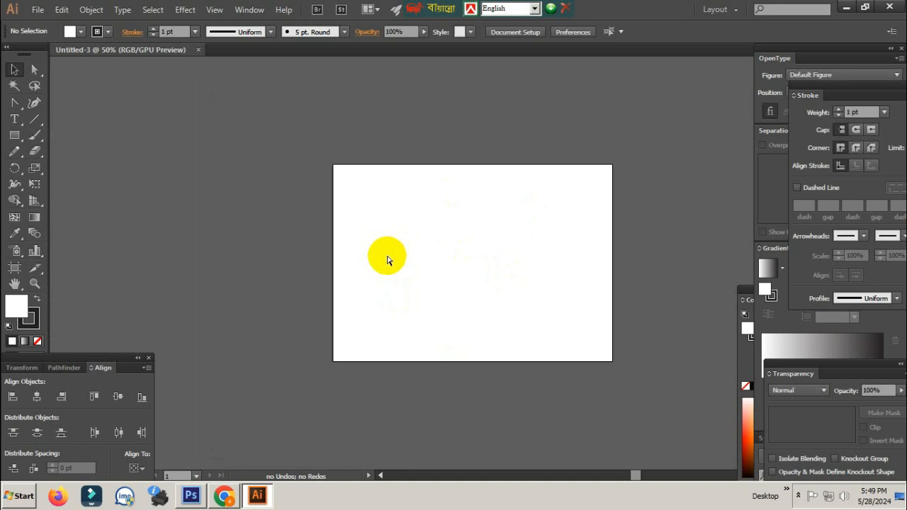
key(ctrl+1)
key(ctrl+minus)
key(ctrl+minus)
key(ctrl+1)
key(ctrl+minus)
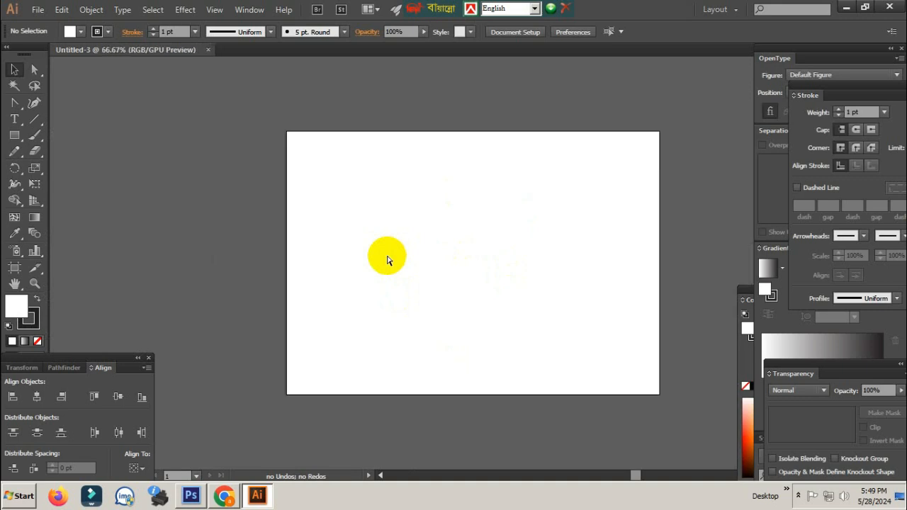
key(ctrl+minus)
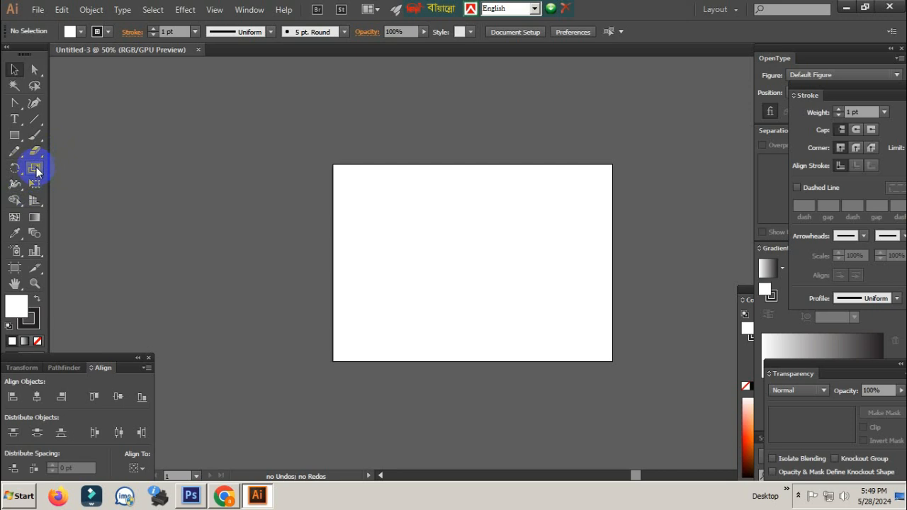
drag(37, 172, 85, 202)
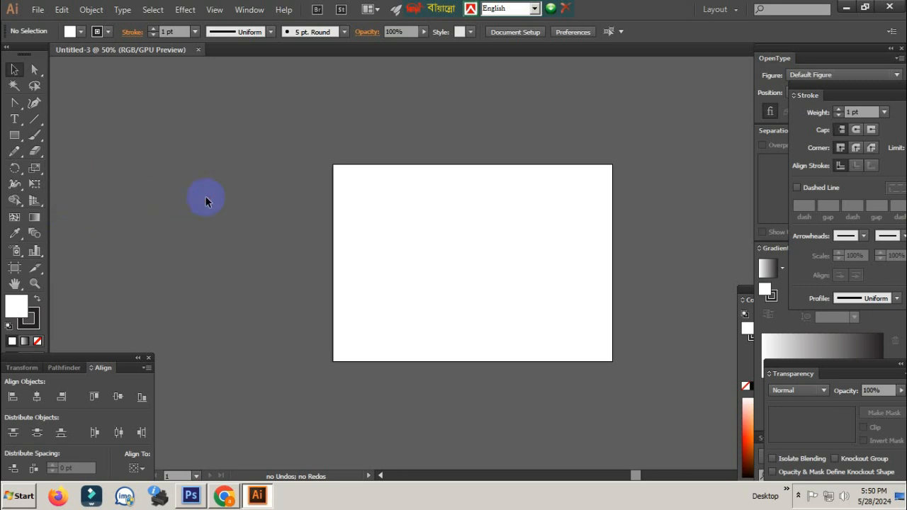
drag(361, 271, 284, 274)
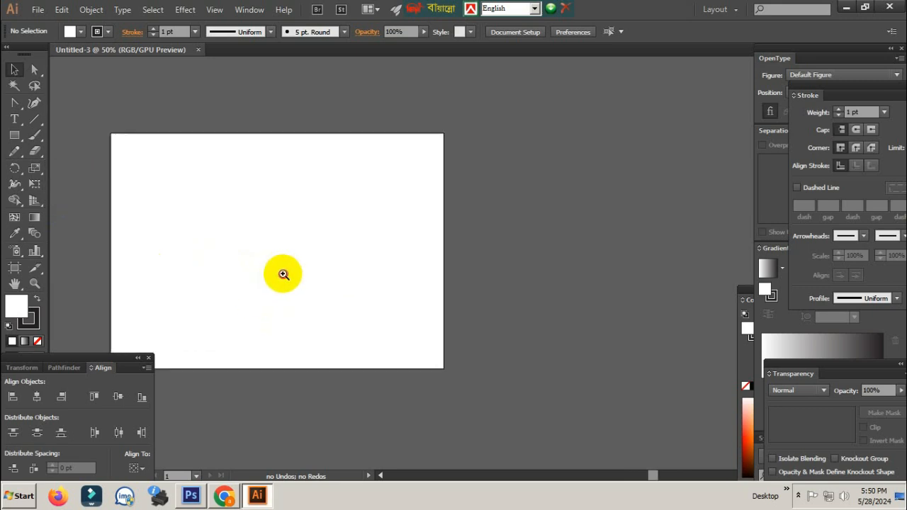
drag(234, 314, 307, 314)
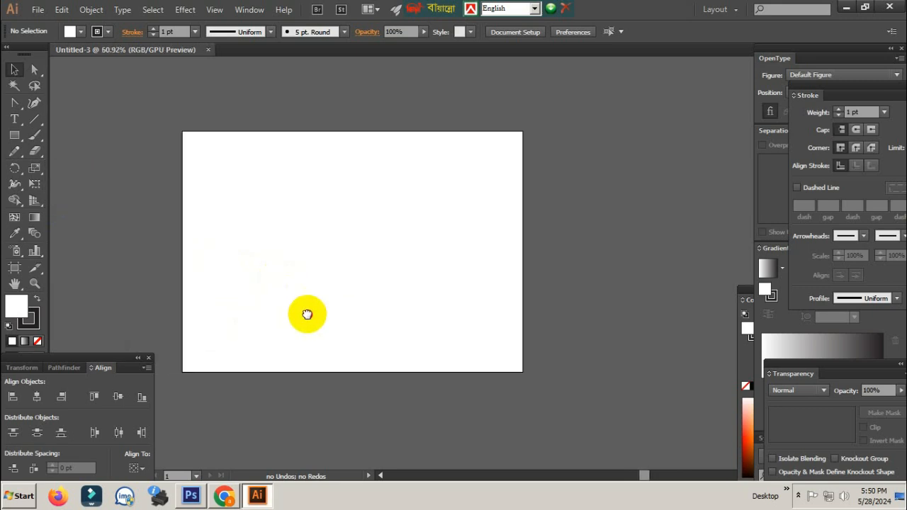
- Draw a straight vertical line in the lower left half of the artboard with the Line Segment tool and deselect it
click(36, 119)
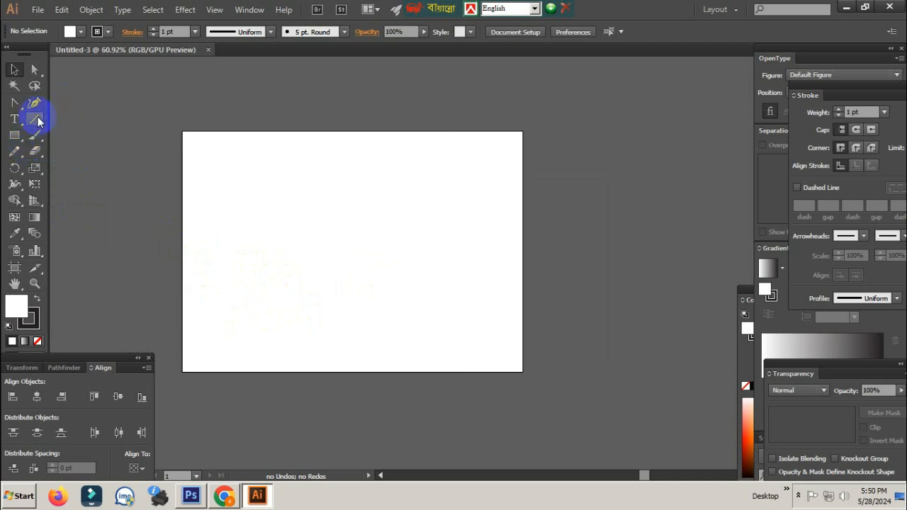
drag(36, 119, 104, 124)
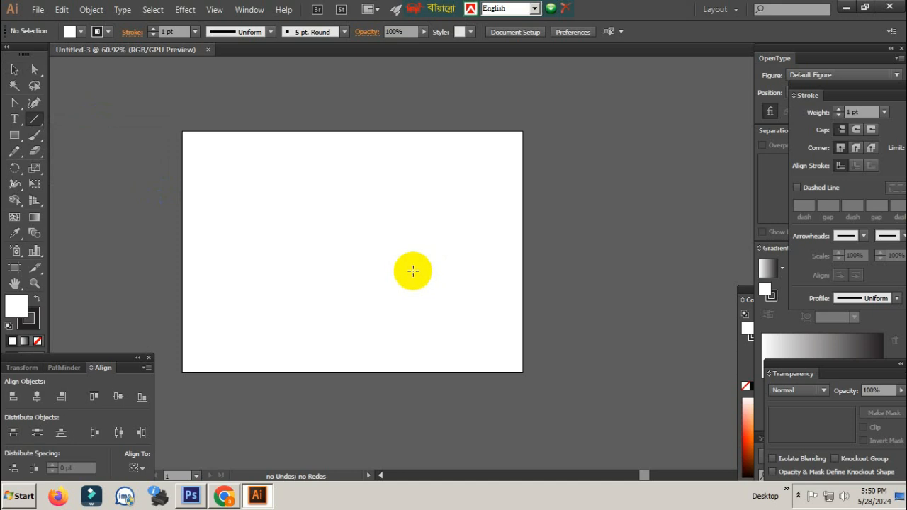
click(328, 258)
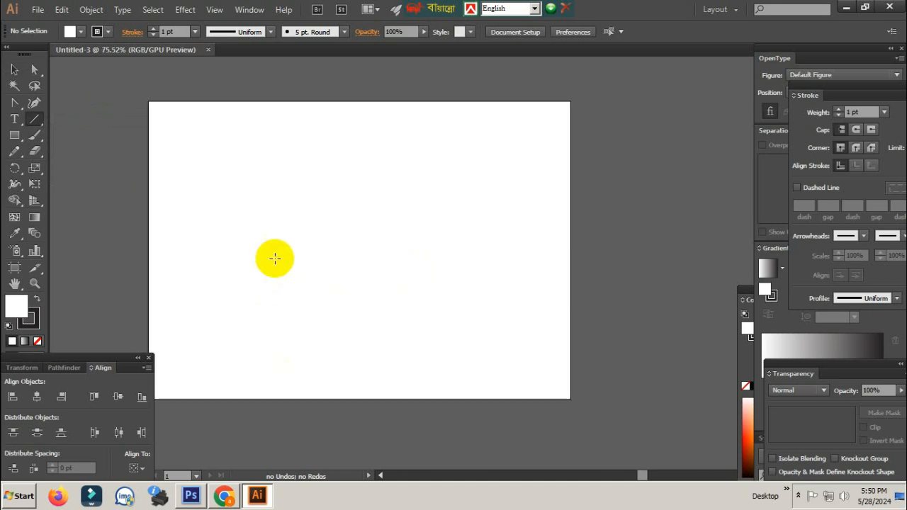
drag(289, 214, 304, 374)
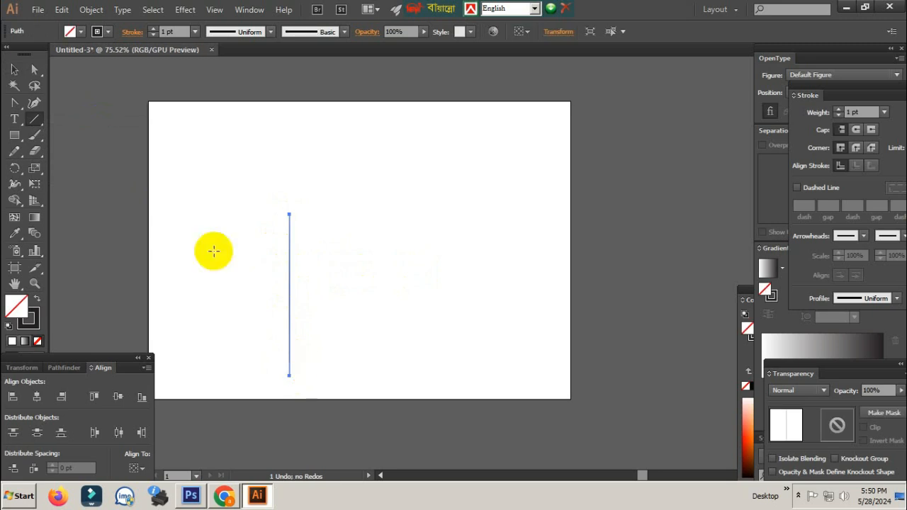
click(14, 69)
click(341, 277)
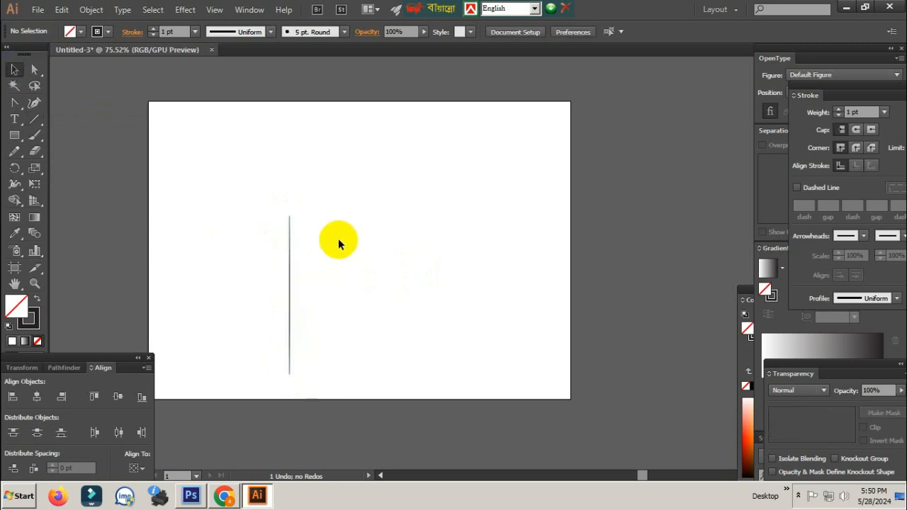
drag(337, 241, 260, 299)
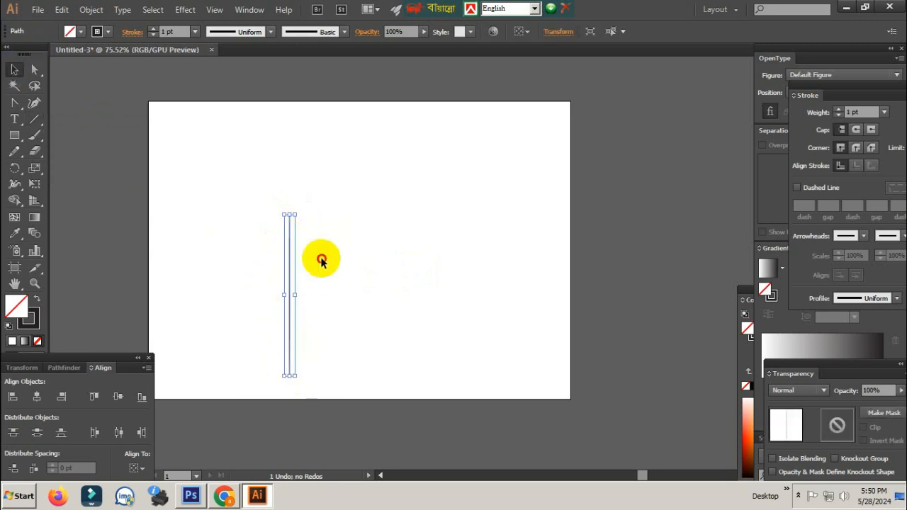
click(269, 255)
scroll(270, 255, up, 4)
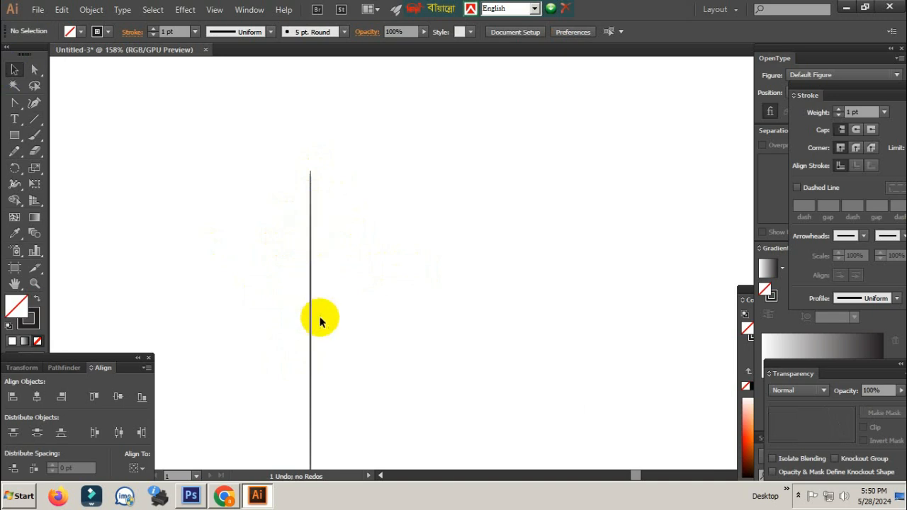
scroll(369, 277, down, 2)
scroll(426, 298, up, 2)
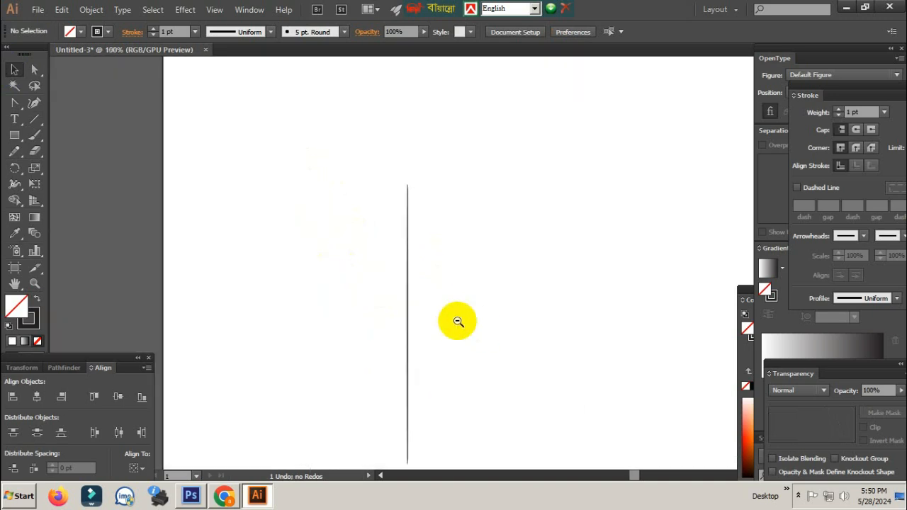
drag(460, 267, 324, 321)
scroll(490, 291, down, 3)
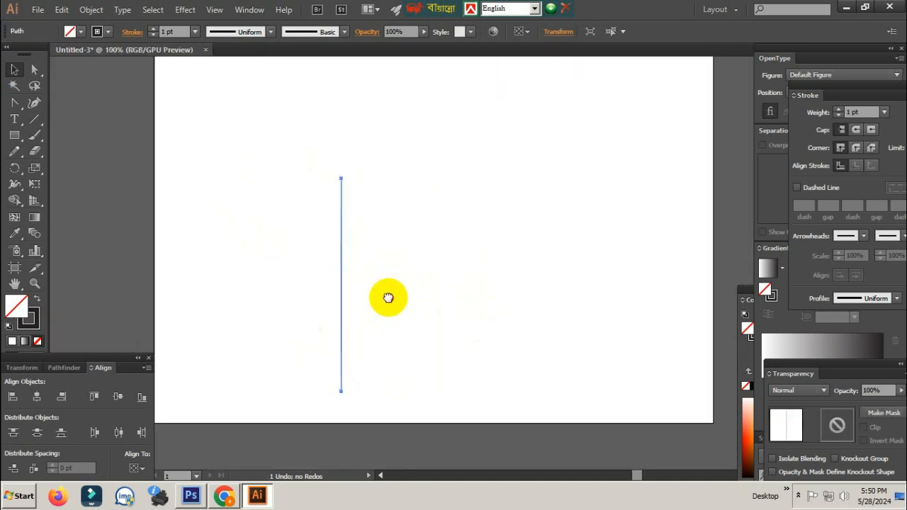
drag(274, 204, 379, 312)
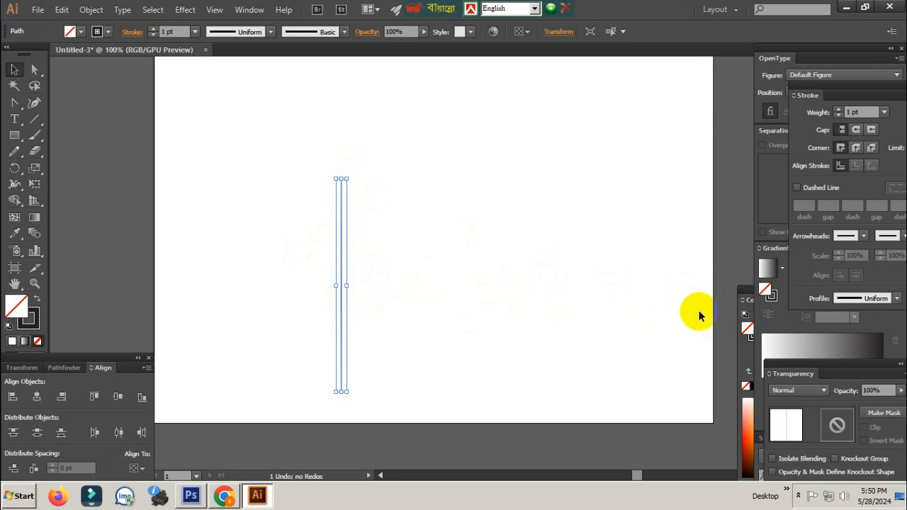
- Float the Color panel over the artboard to the right of the line, then close and reopen it
click(749, 298)
drag(749, 299, 544, 212)
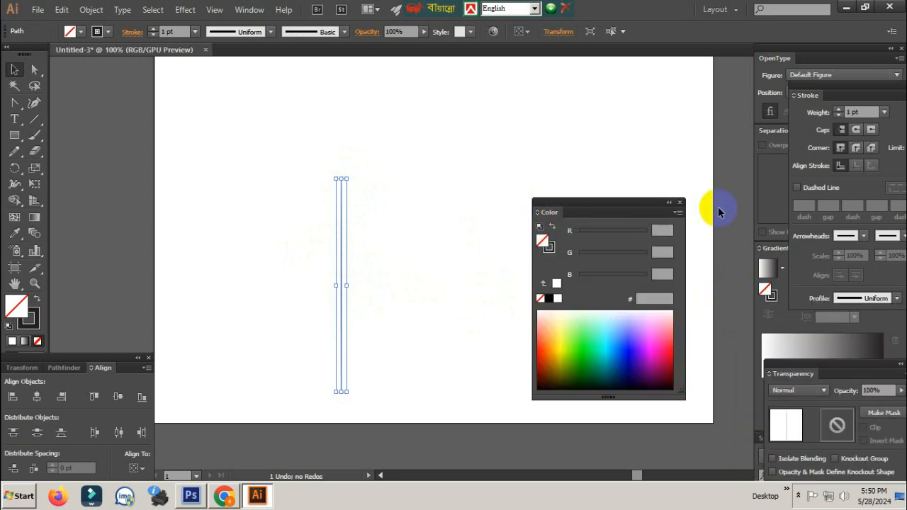
click(678, 205)
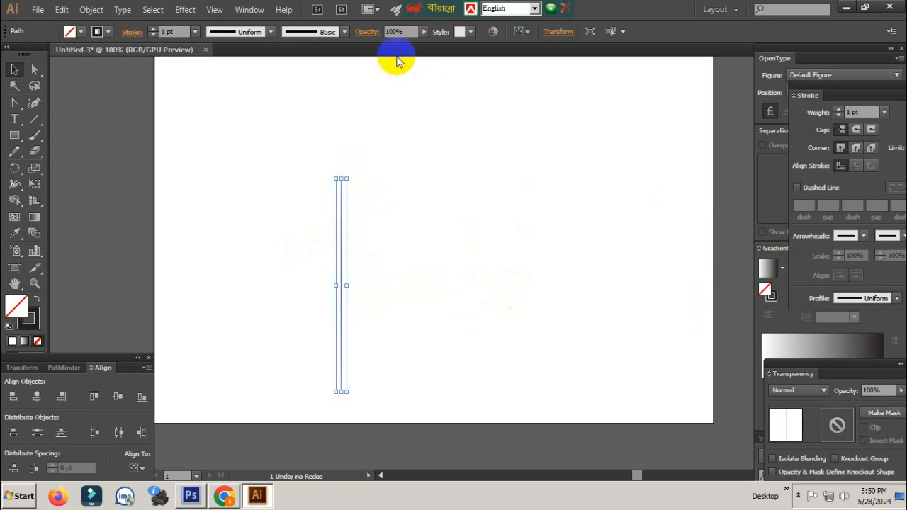
click(242, 14)
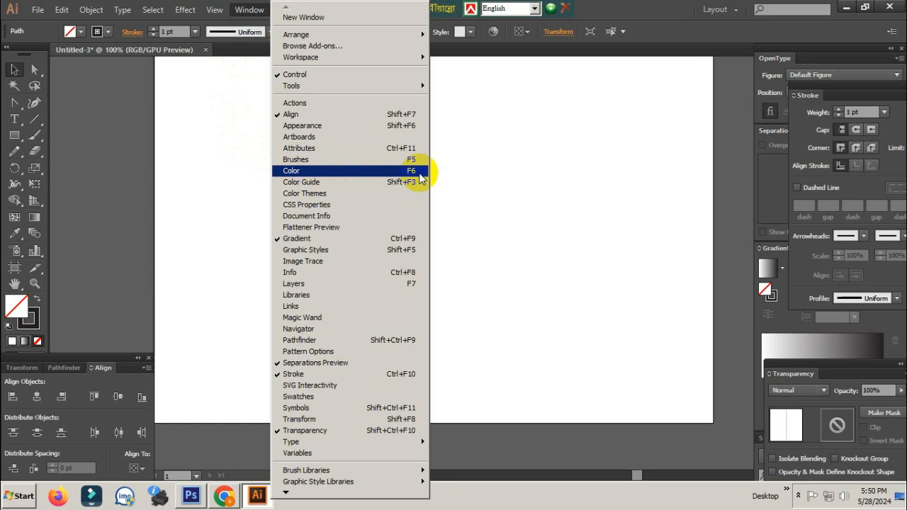
click(363, 176)
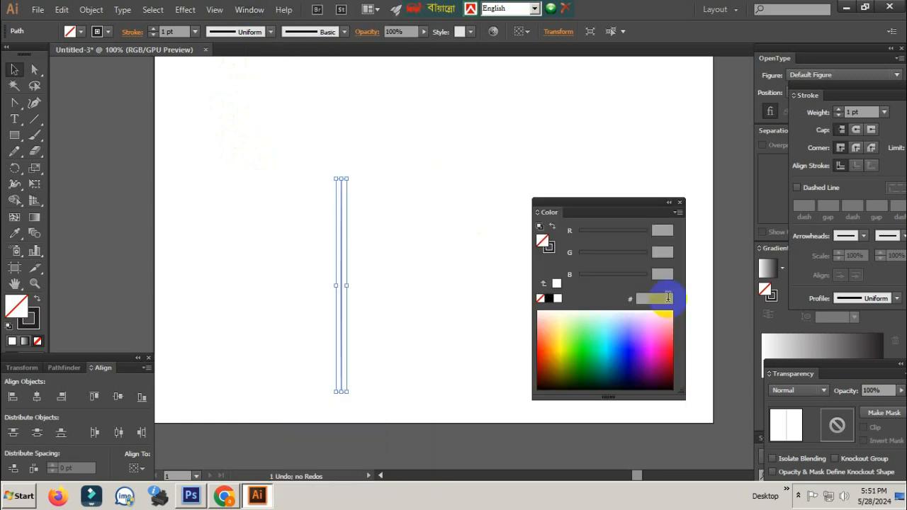
- Set the vertical line's stroke colour to None and deselect the line
click(397, 219)
drag(313, 132, 384, 387)
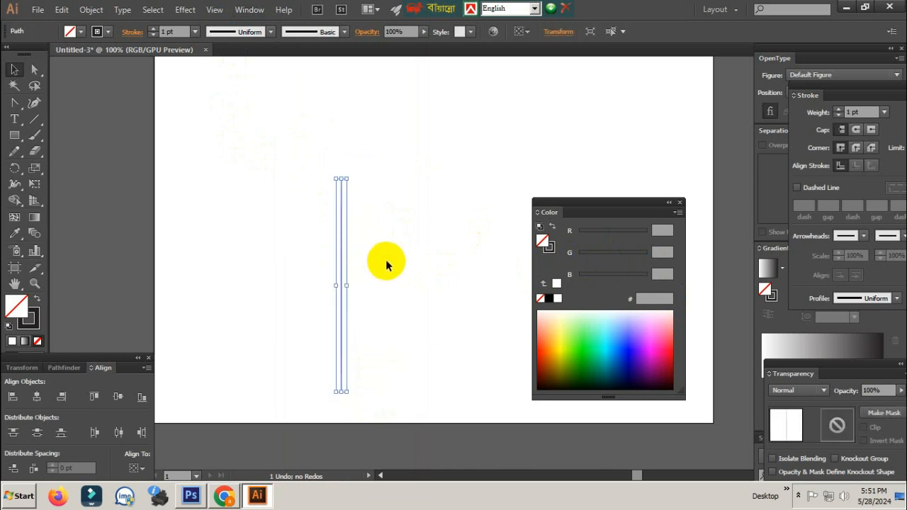
click(549, 246)
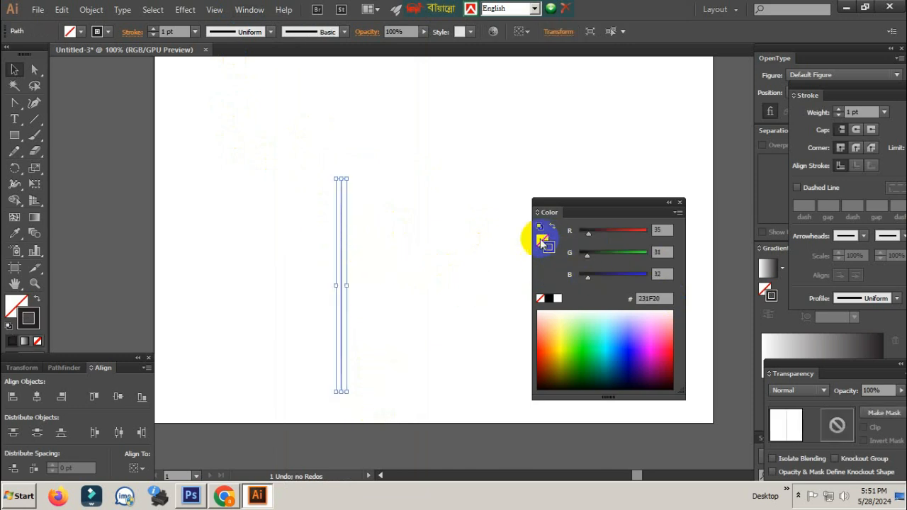
click(541, 300)
click(472, 291)
drag(258, 158, 409, 416)
click(305, 204)
drag(339, 244, 400, 312)
click(409, 310)
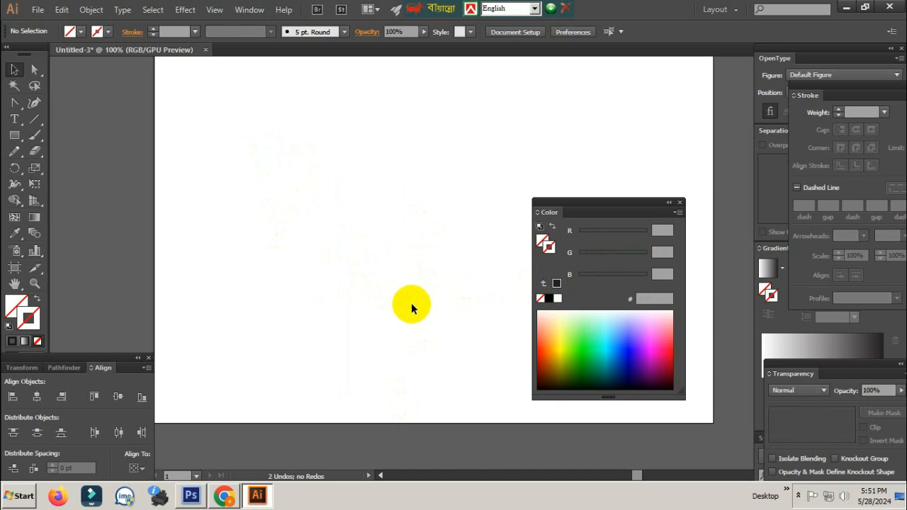
- Reselect the invisible line and reapply the last used dark stroke colour, 231F20
click(410, 326)
drag(295, 225, 454, 352)
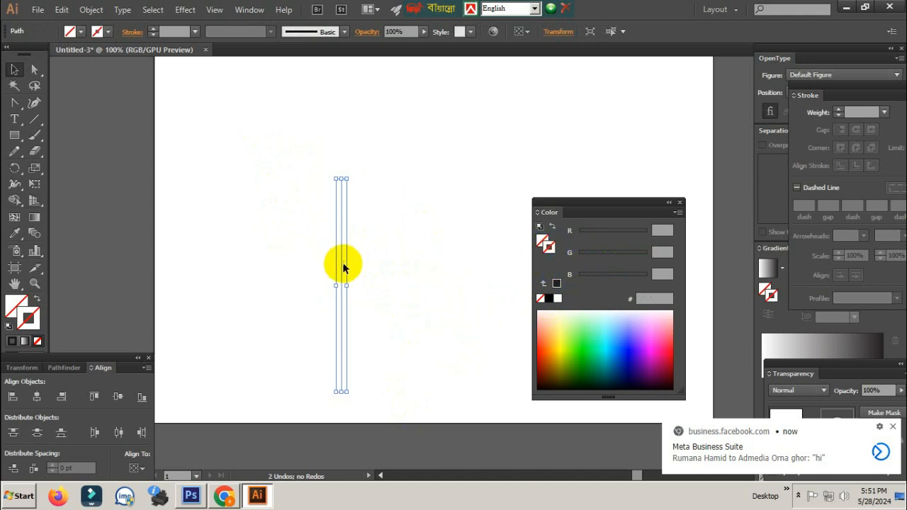
click(556, 284)
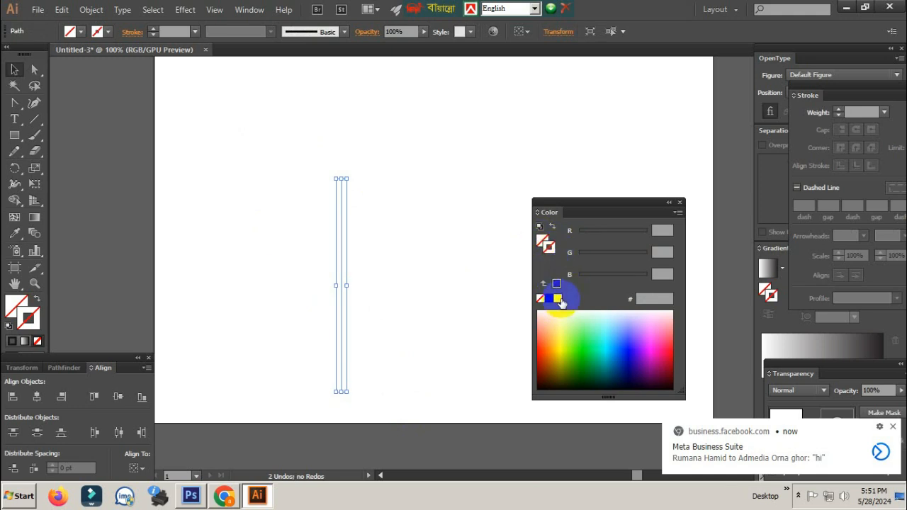
click(556, 284)
click(432, 294)
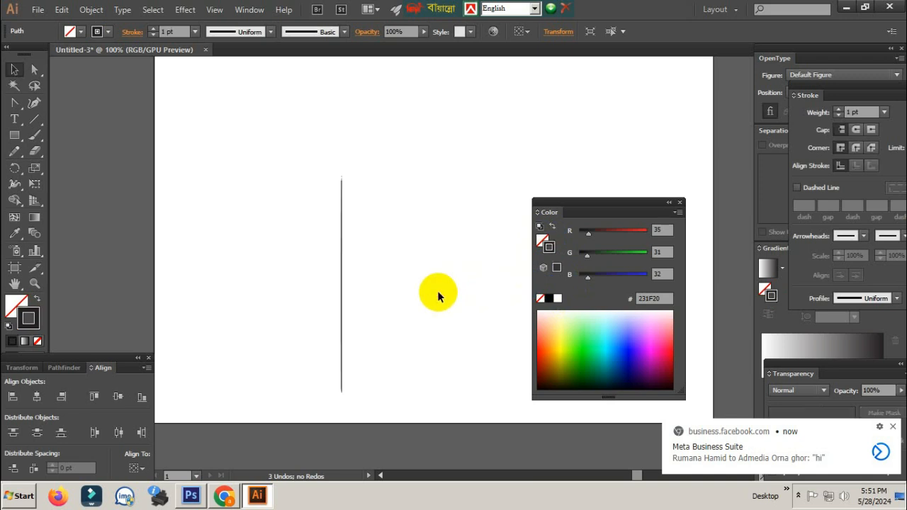
- Increase the vertical line's stroke weight to 11 pt and deselect it
click(342, 256)
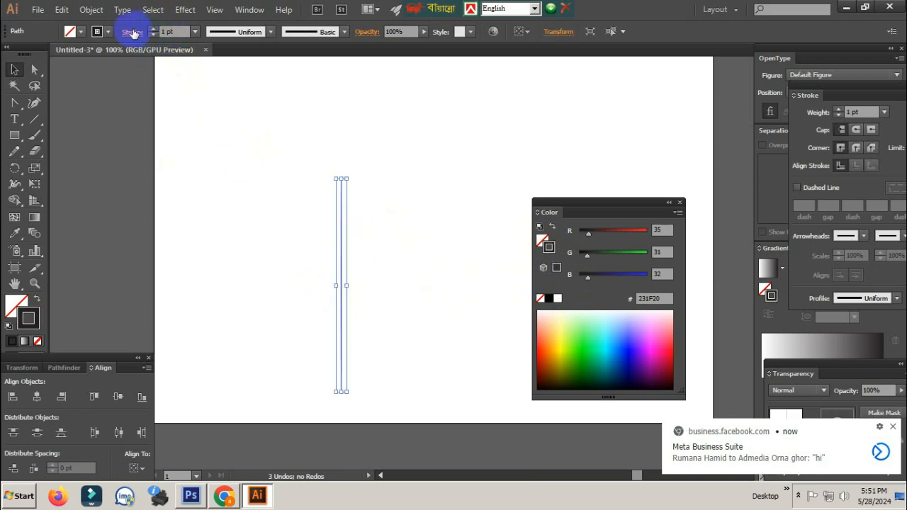
click(182, 30)
key(Up)
key(Up)
key(Up)
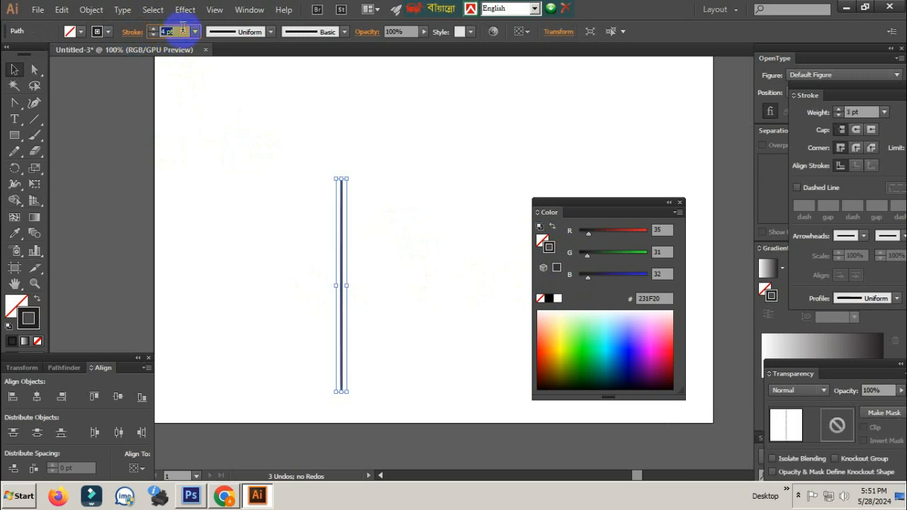
key(Up)
key(Up)
key(Up)
key(Up)
key(Up)
key(Up)
key(Up)
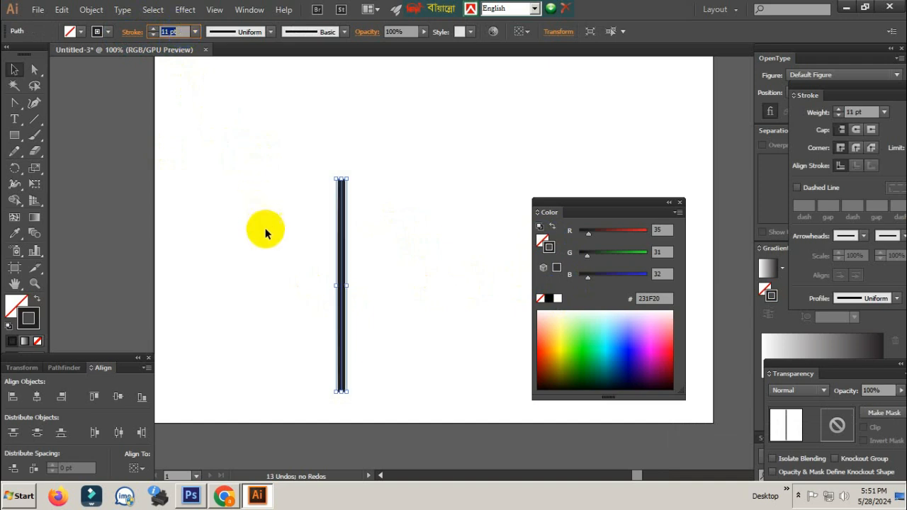
click(265, 233)
- Lengthen the vertical line by stretching its upper end upward, scaling the stroke weight with it to 12.702 pt
drag(425, 226, 291, 285)
ctrl+alt+click(439, 267)
ctrl+alt+click(439, 268)
drag(454, 275, 321, 318)
drag(322, 285, 511, 274)
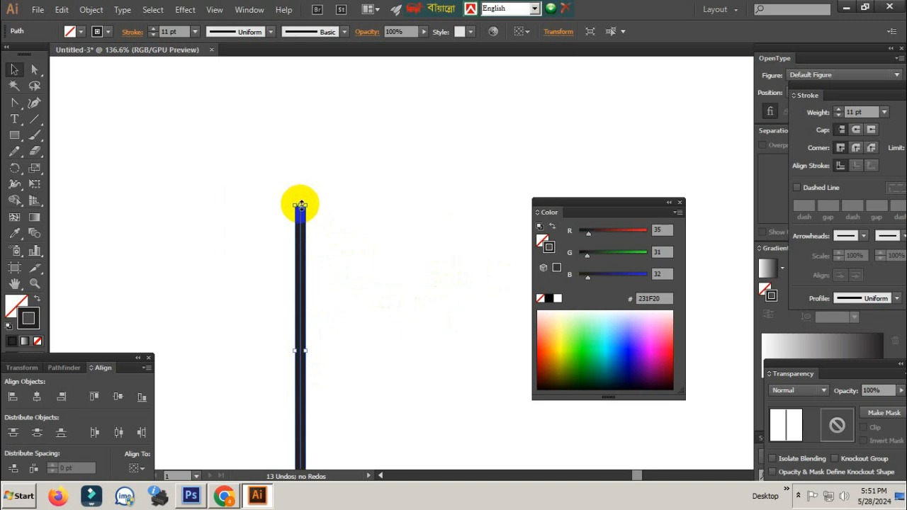
drag(301, 206, 301, 106)
ctrl+alt+click(407, 258)
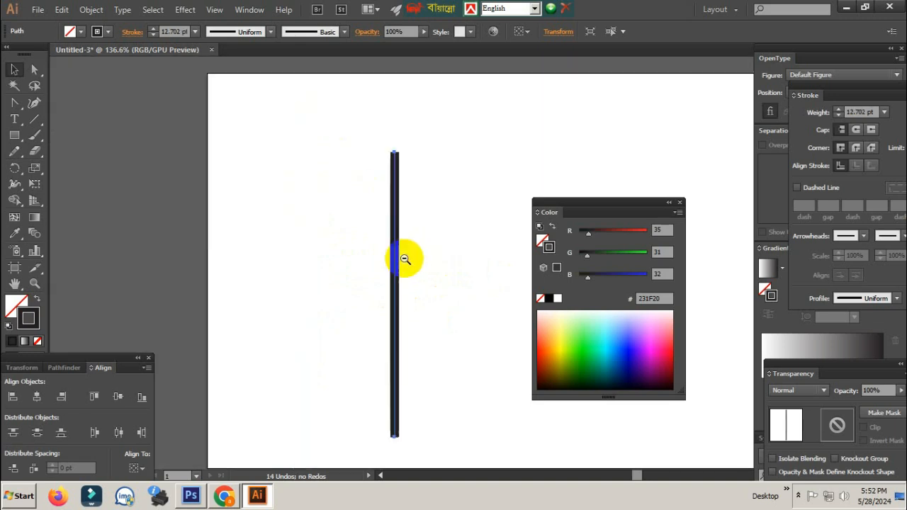
ctrl+alt+click(380, 297)
drag(381, 298, 404, 267)
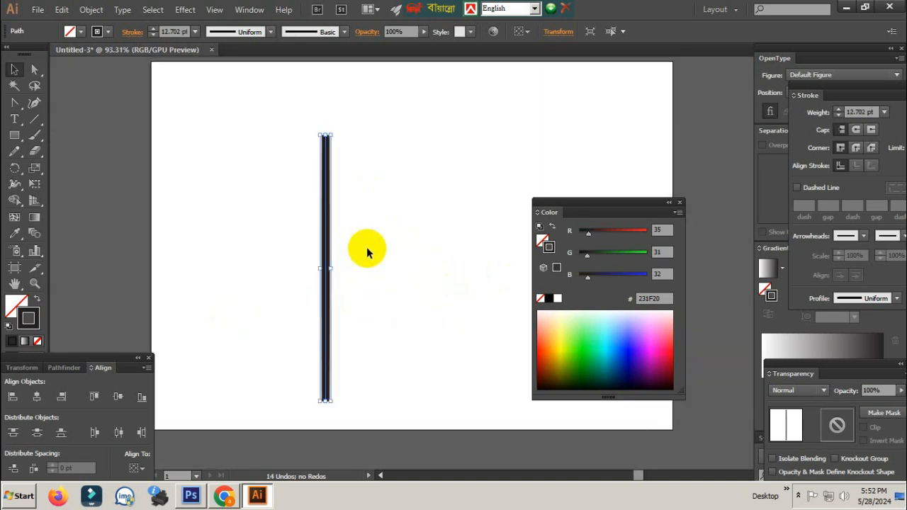
drag(395, 214, 240, 324)
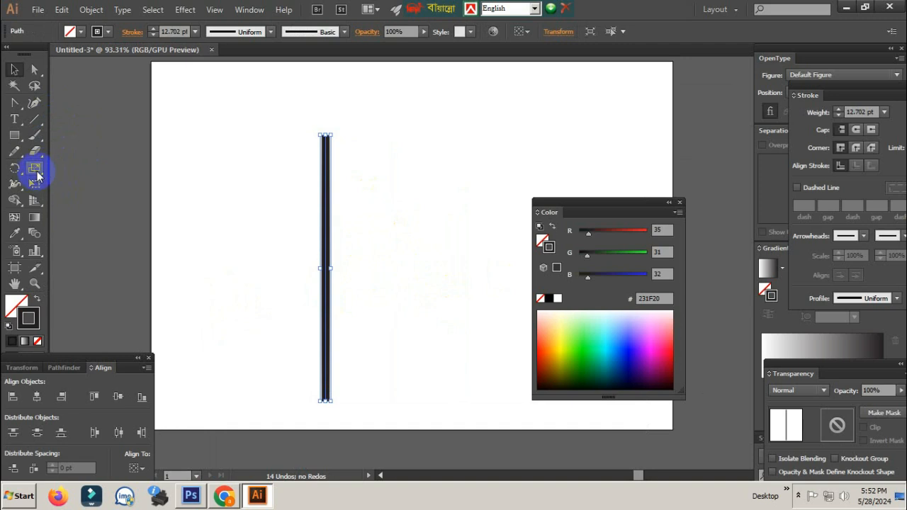
drag(37, 176, 103, 191)
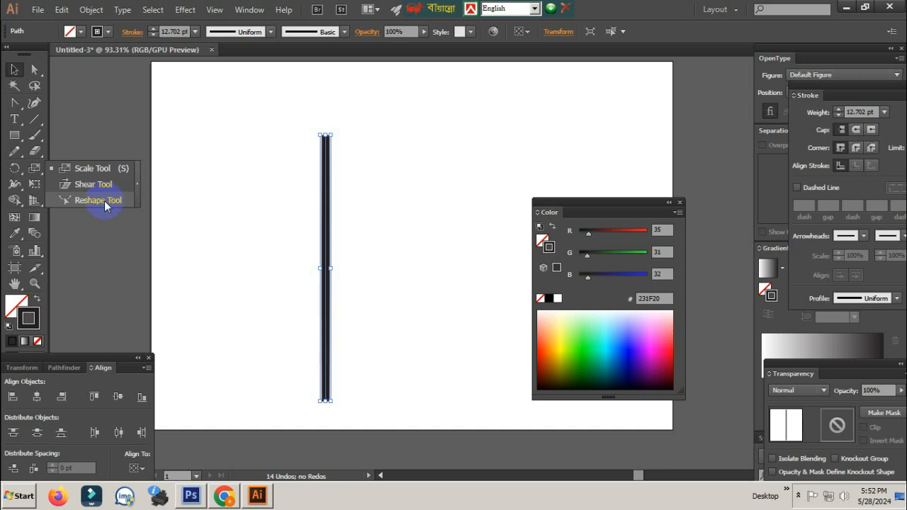
drag(104, 201, 105, 201)
drag(203, 204, 399, 283)
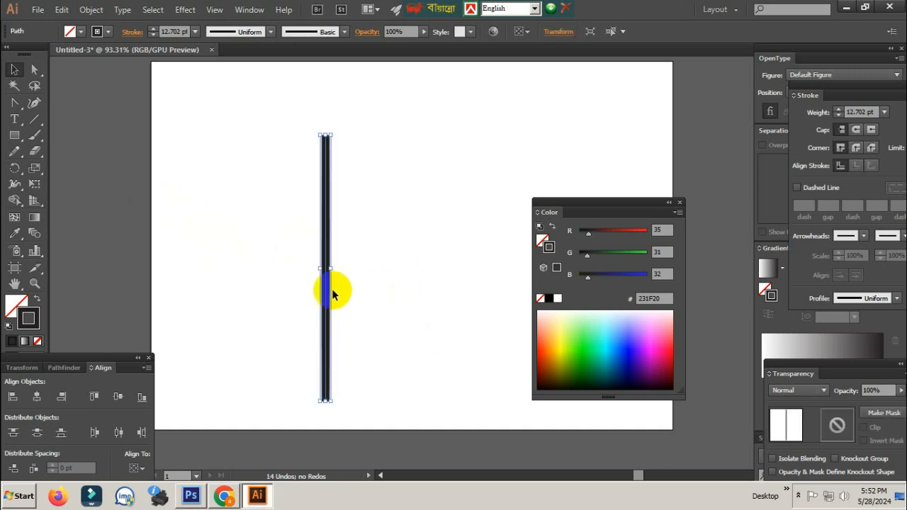
drag(37, 170, 27, 123)
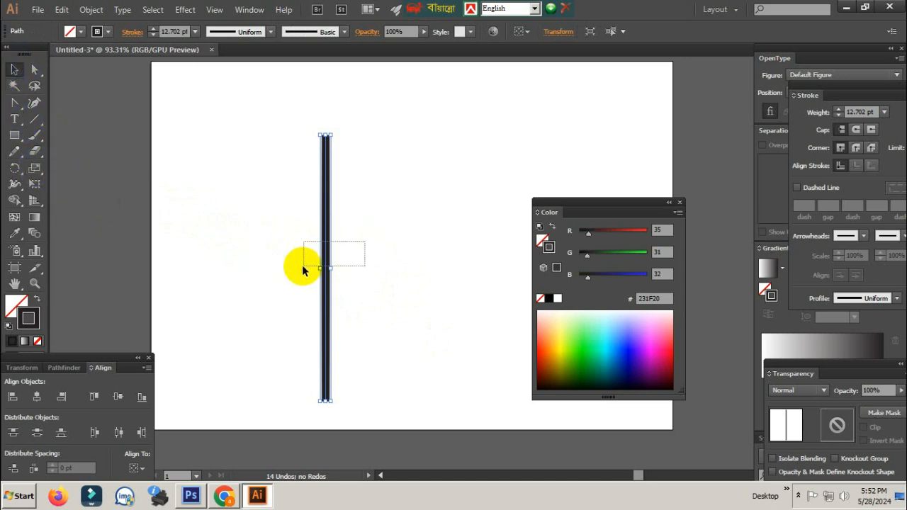
drag(258, 238, 363, 298)
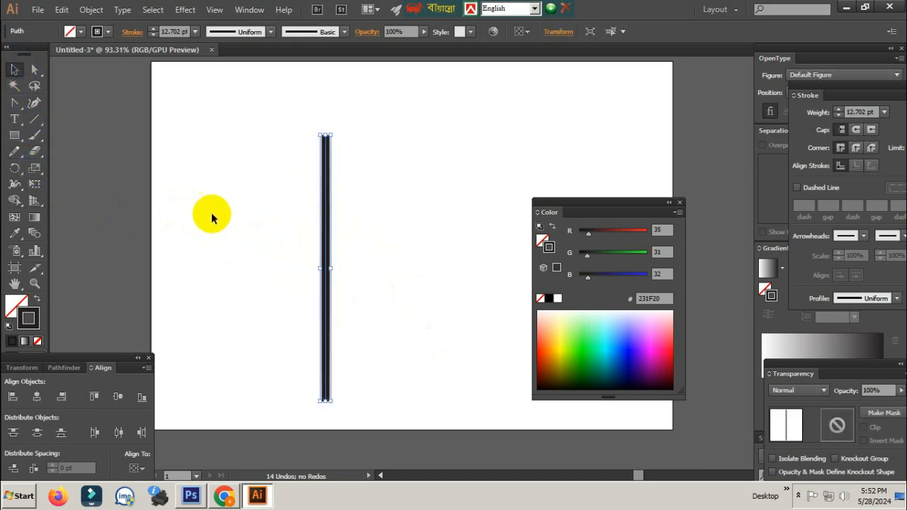
- Try bending the middle of the vertical line sideways into a wide arc with the Anchor Point tool, and undo it
click(12, 105)
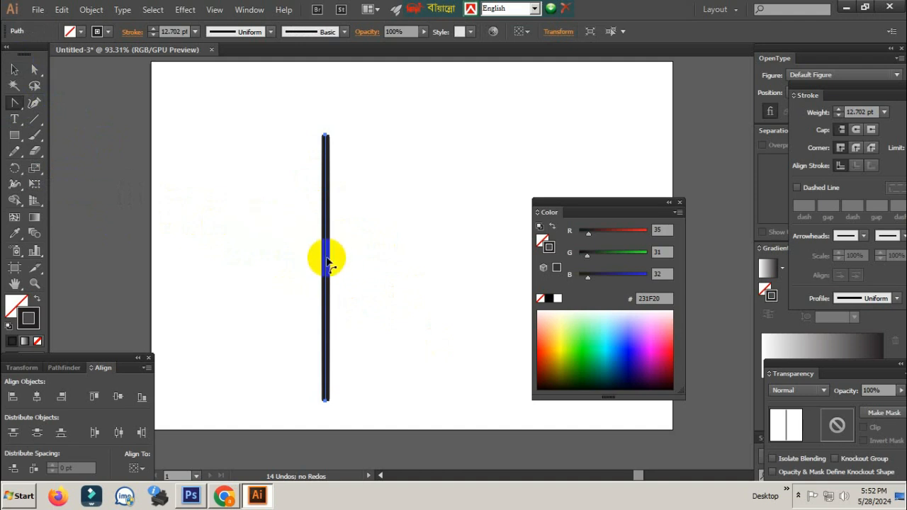
drag(329, 256, 452, 249)
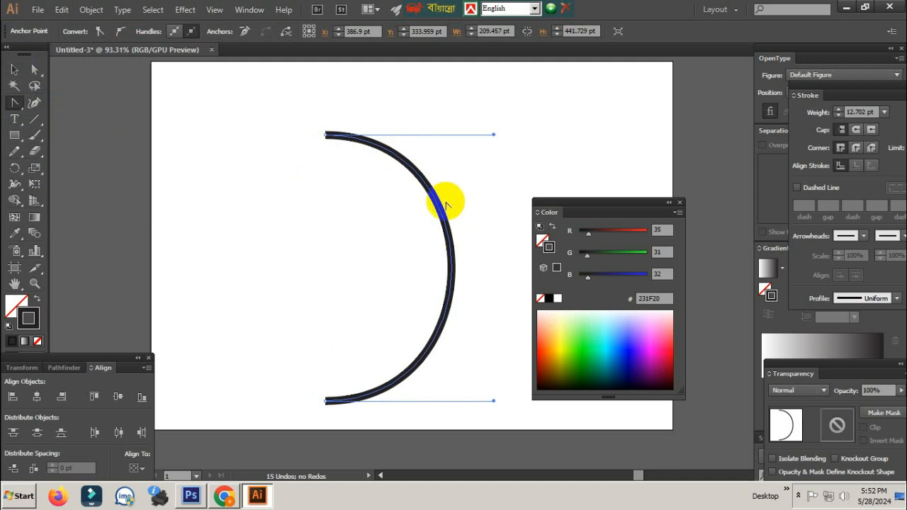
key(ctrl+z)
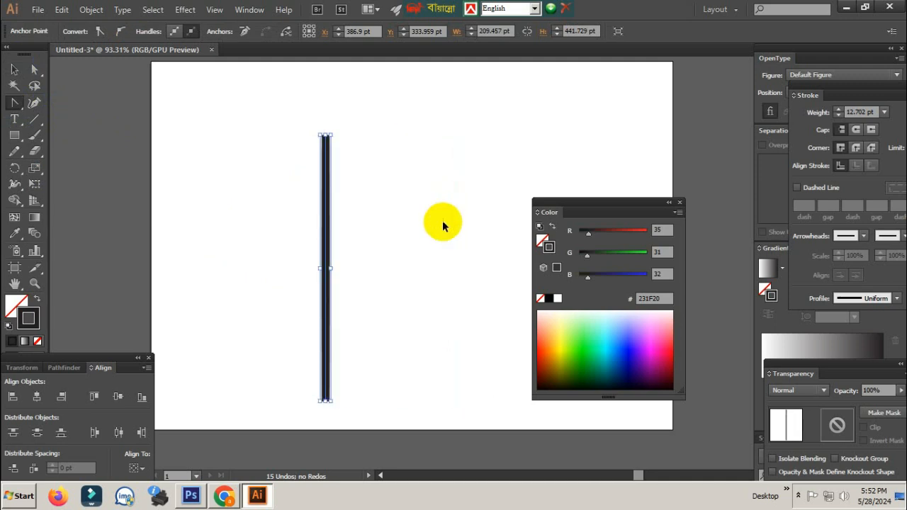
key(v)
- Add a point on the upper part of the vertical line with the Reshape tool and bow it out to the left
click(394, 222)
click(325, 248)
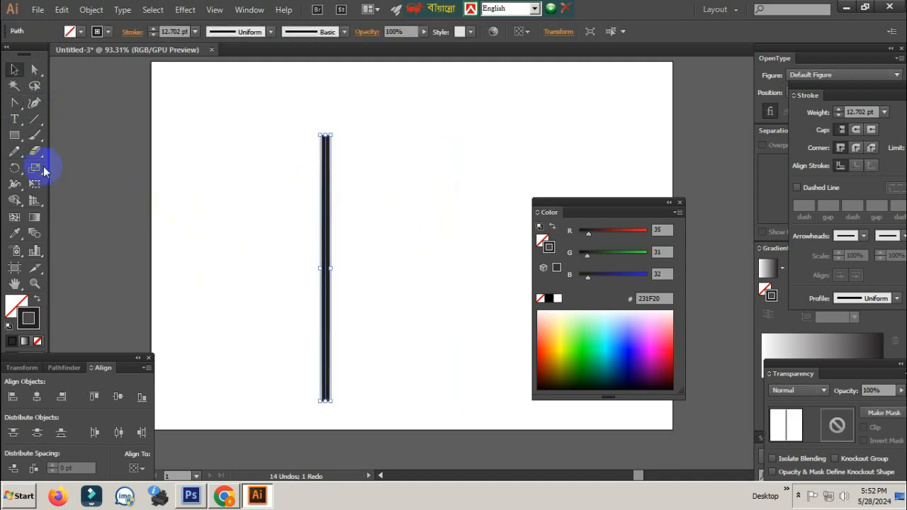
drag(35, 170, 86, 203)
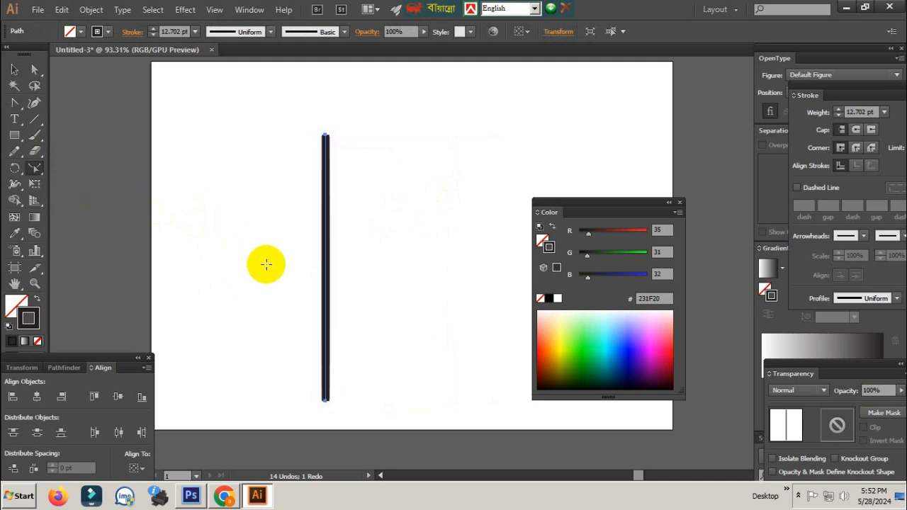
click(325, 216)
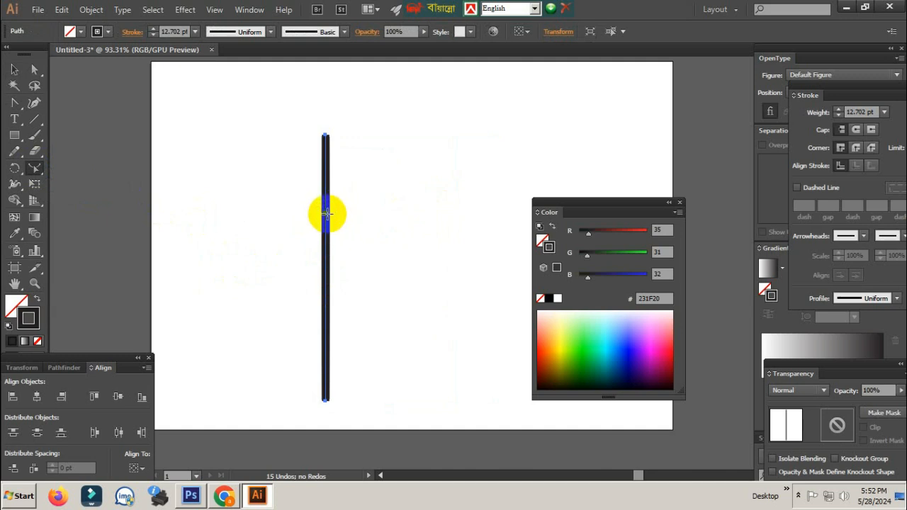
drag(334, 213, 381, 229)
key(ctrl+z)
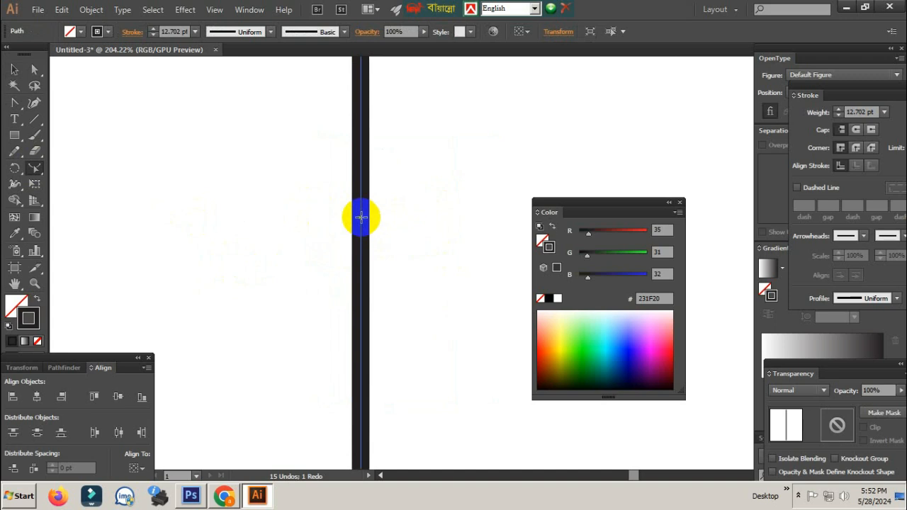
mouse_move(361, 220)
mouse_down()
mouse_move(310, 212)
mouse_move(319, 216)
mouse_move(267, 222)
mouse_up()
ctrl+alt+click(408, 297)
ctrl+alt+click(408, 297)
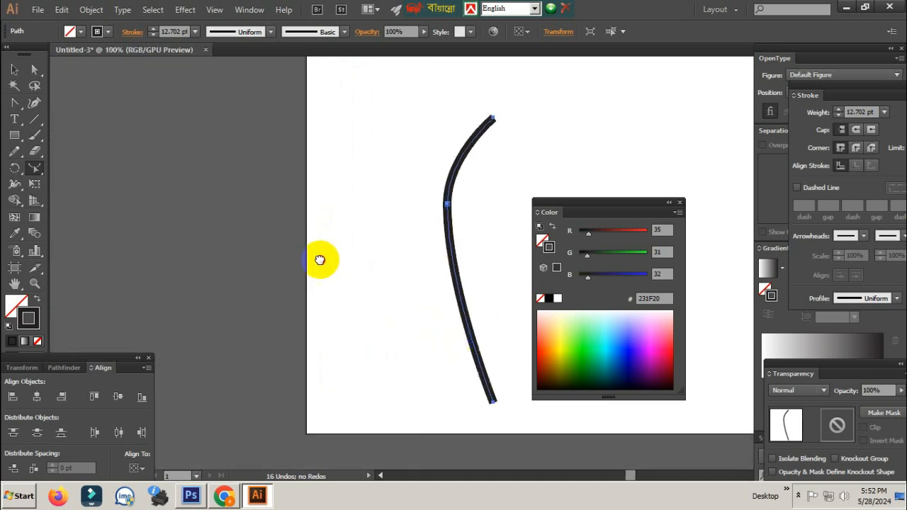
- Add a second reshape point on the lower part of the line, pull it right to form an S-curve, and deselect the path
mouse_move(319, 259)
mouse_down()
mouse_move(342, 288)
mouse_move(304, 329)
mouse_up()
drag(308, 281, 340, 281)
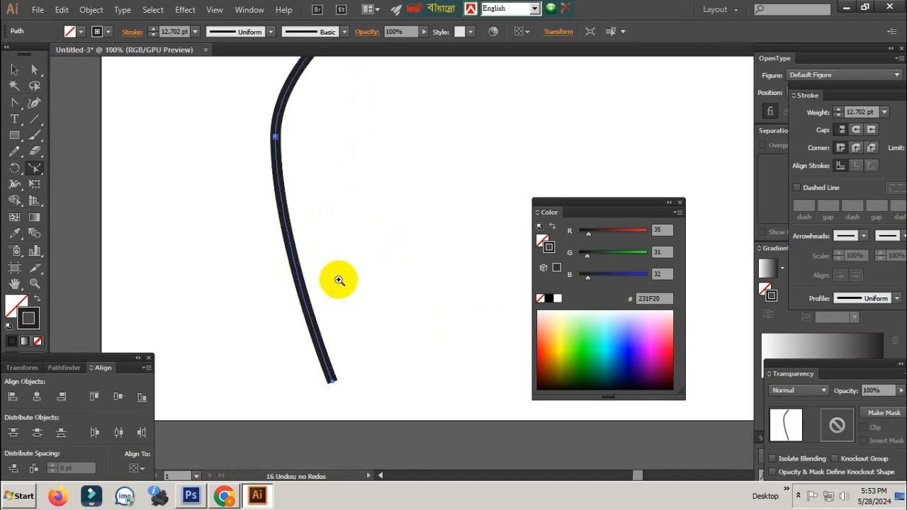
click(292, 254)
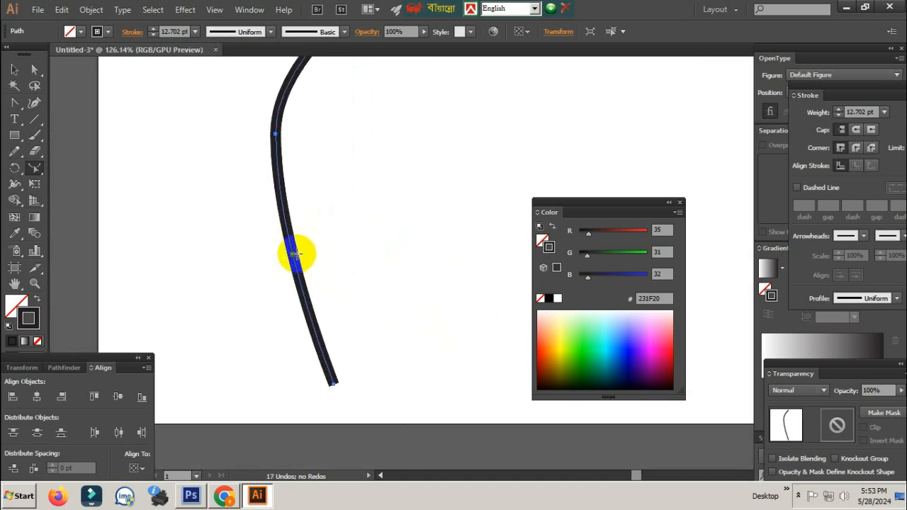
drag(292, 255, 377, 252)
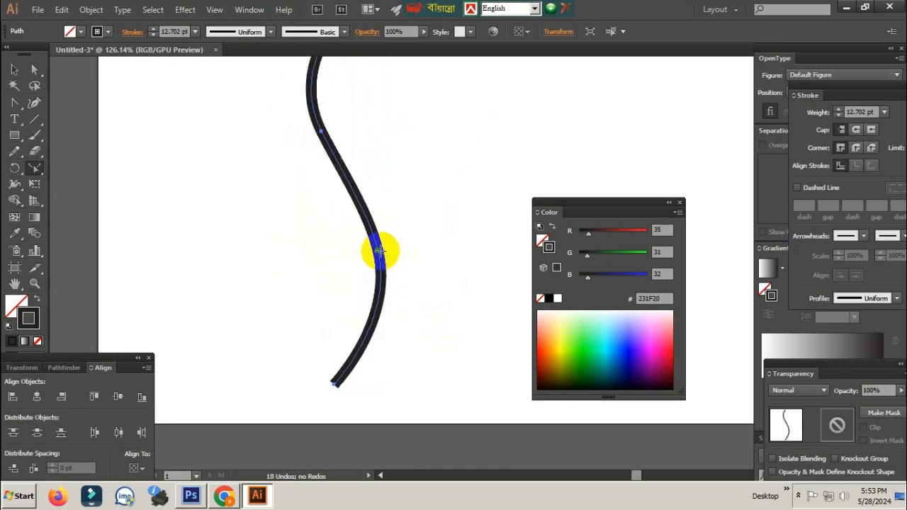
ctrl+alt+click(394, 219)
ctrl+alt+click(394, 219)
drag(268, 258, 259, 258)
key(v)
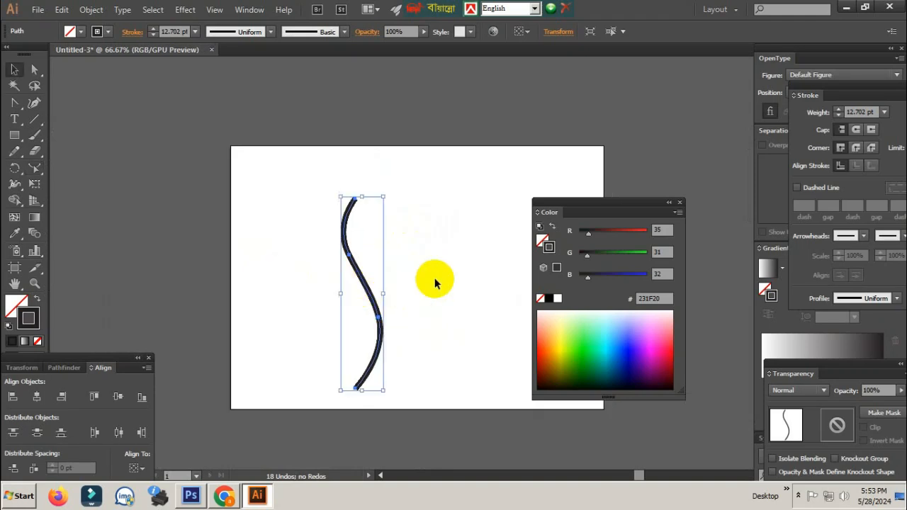
click(435, 283)
- Select the S-curve and apply the triangular width profile that tapers to a point at one end
drag(437, 284, 293, 284)
ctrl+click(292, 283)
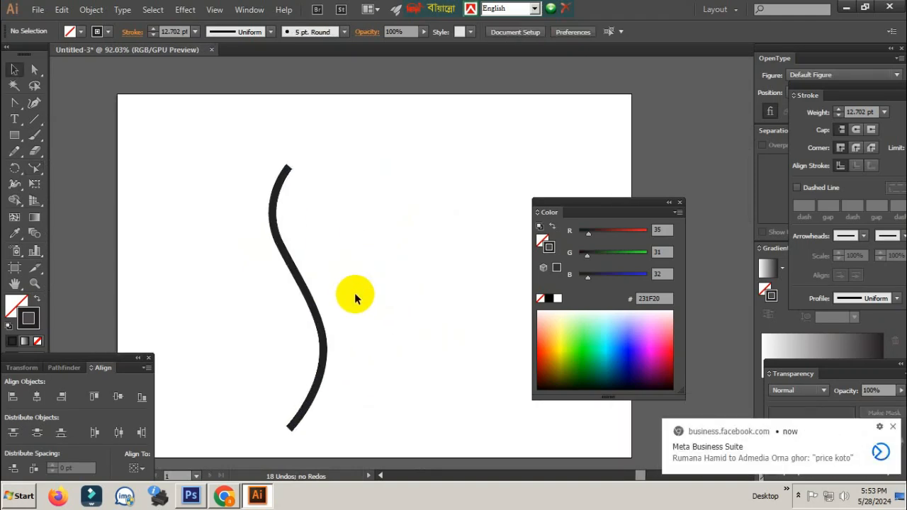
ctrl+click(308, 292)
ctrl+alt+click(399, 303)
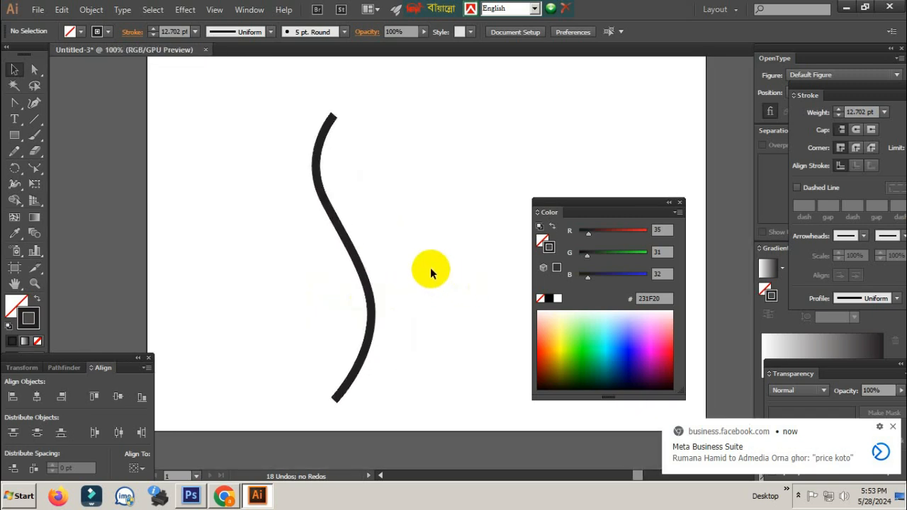
drag(422, 251, 402, 275)
drag(381, 229, 305, 316)
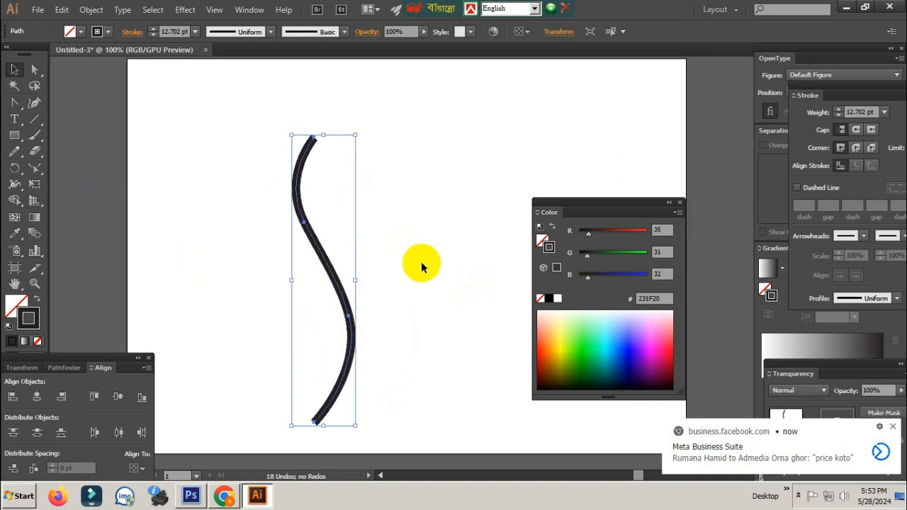
drag(409, 237, 284, 326)
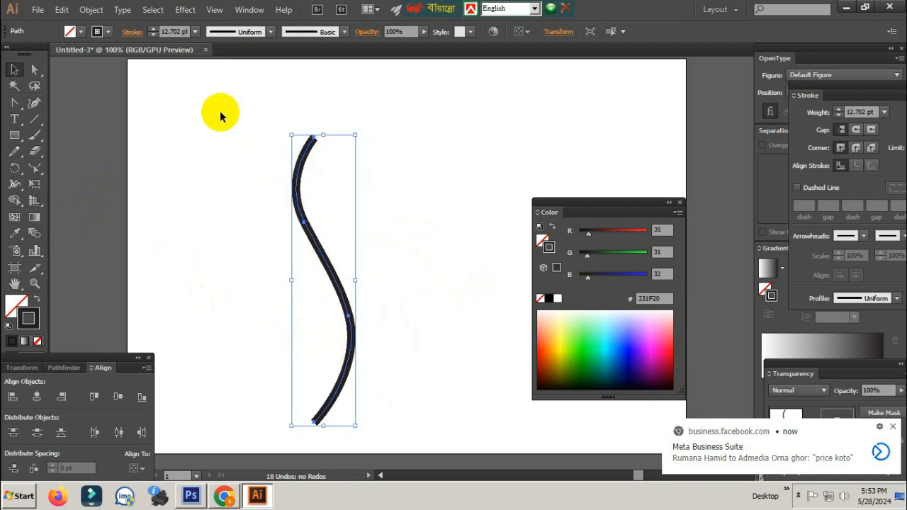
click(270, 33)
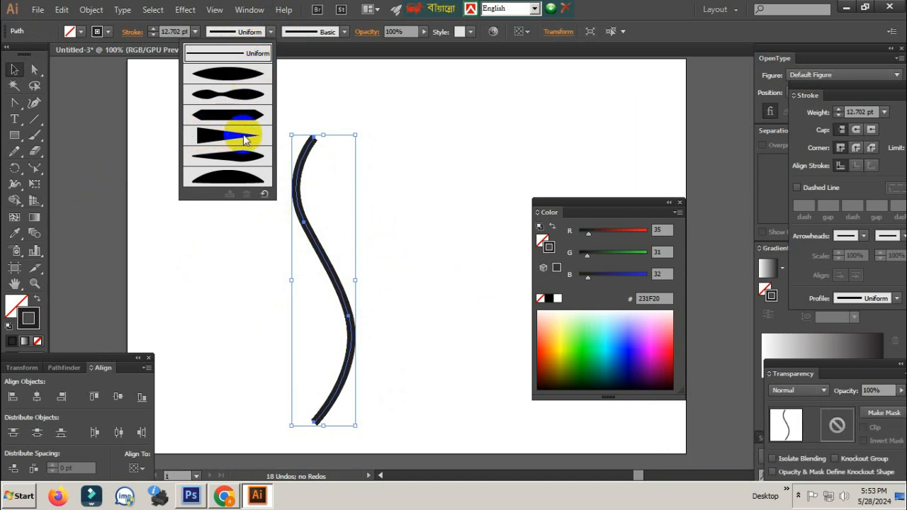
click(240, 135)
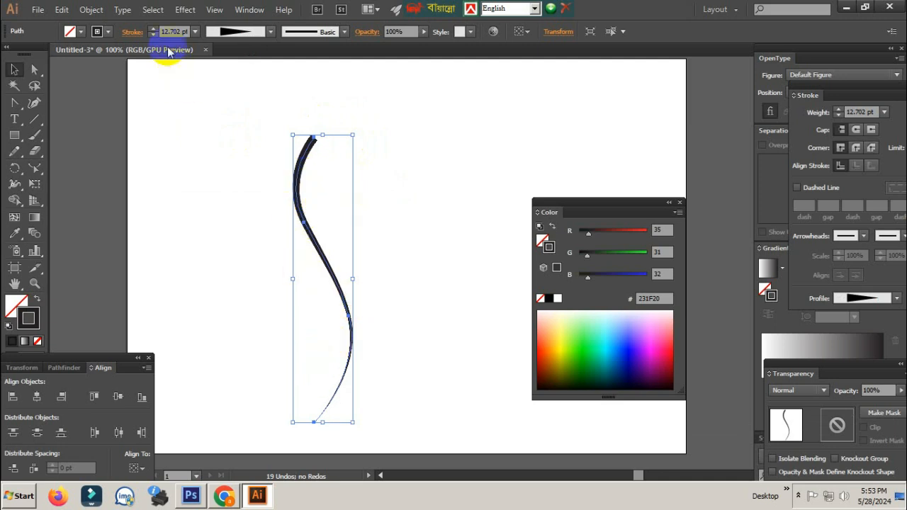
- Flip the S-curve's tapered width profile along its length so the upper end is thin, and deselect the curve
click(133, 32)
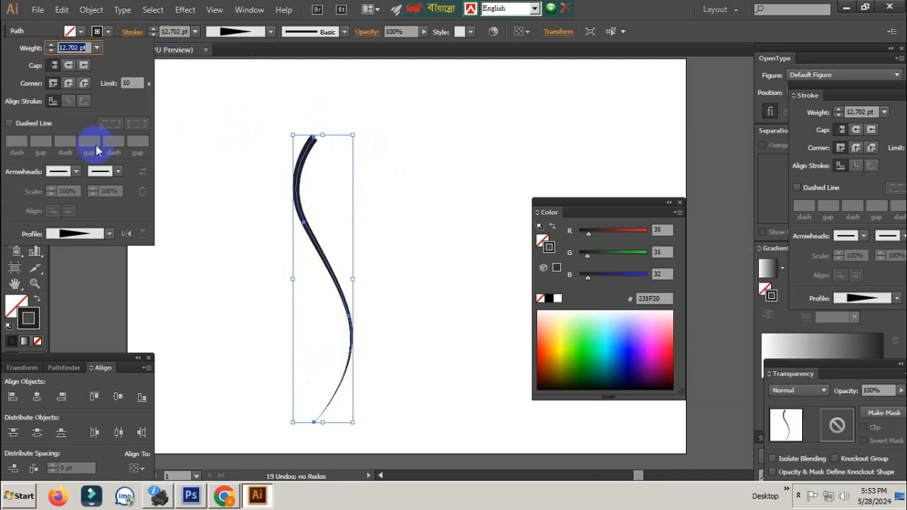
click(128, 234)
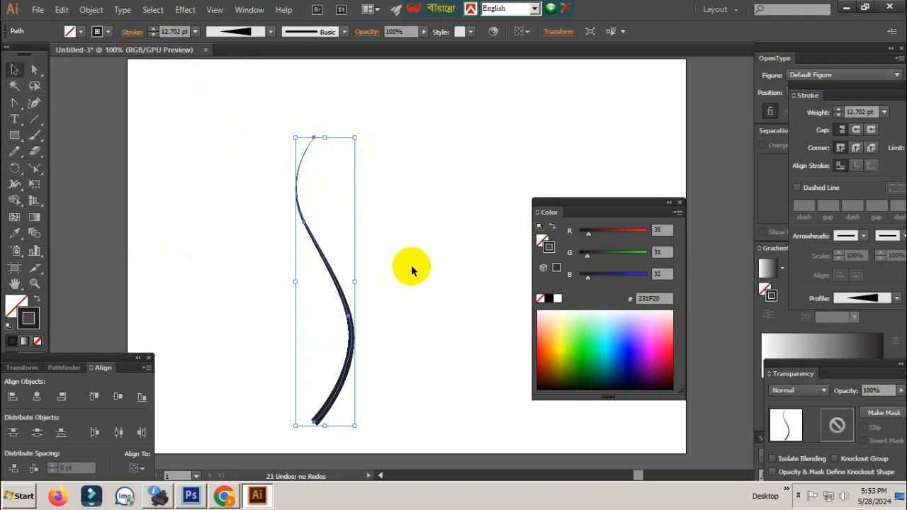
click(402, 283)
- Examine the tapered S-curve at different magnifications, from its thin upper end to its thick lower end
ctrl+alt+click(400, 274)
ctrl+alt+click(399, 273)
drag(472, 273, 290, 324)
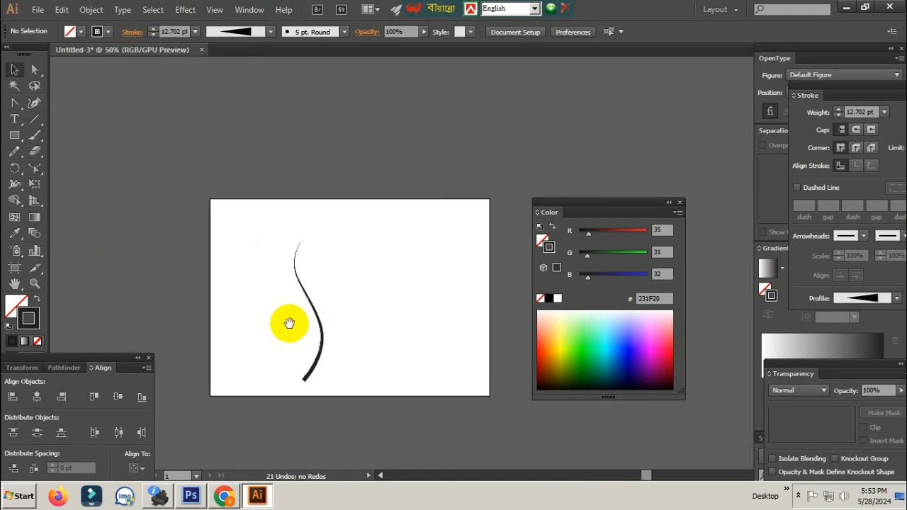
click(379, 307)
drag(366, 293, 393, 292)
drag(332, 296, 326, 326)
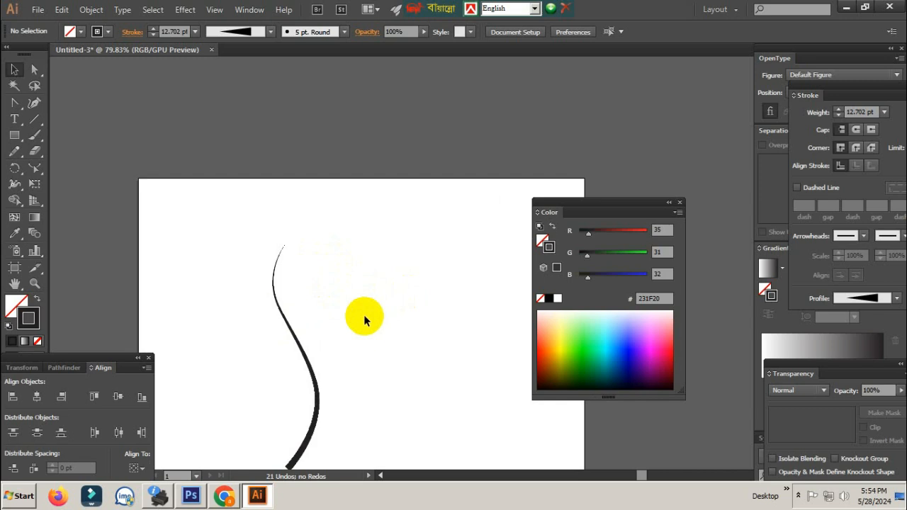
drag(326, 335, 347, 310)
drag(295, 200, 374, 257)
drag(366, 377, 338, 233)
ctrl+alt+click(253, 239)
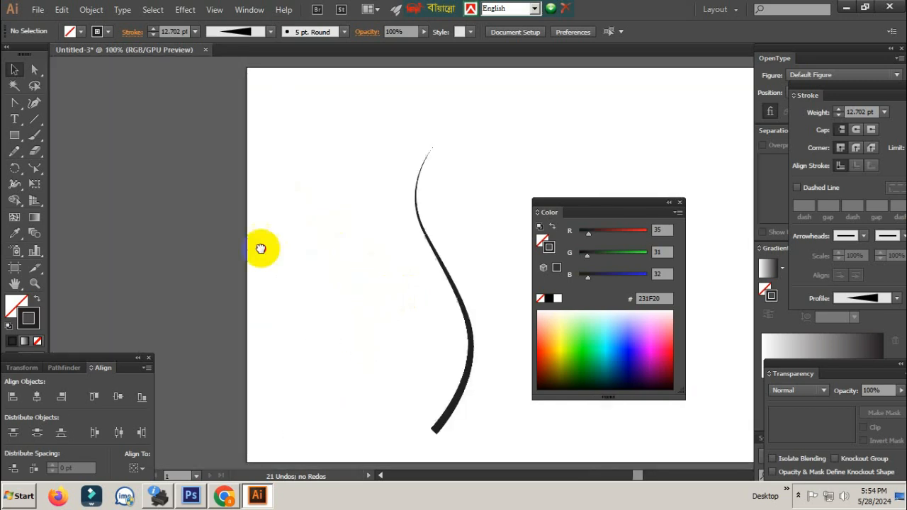
- Draw a 212 by 143 pt unfilled rectangle to the right of the S-curve's lower half
drag(430, 278, 236, 271)
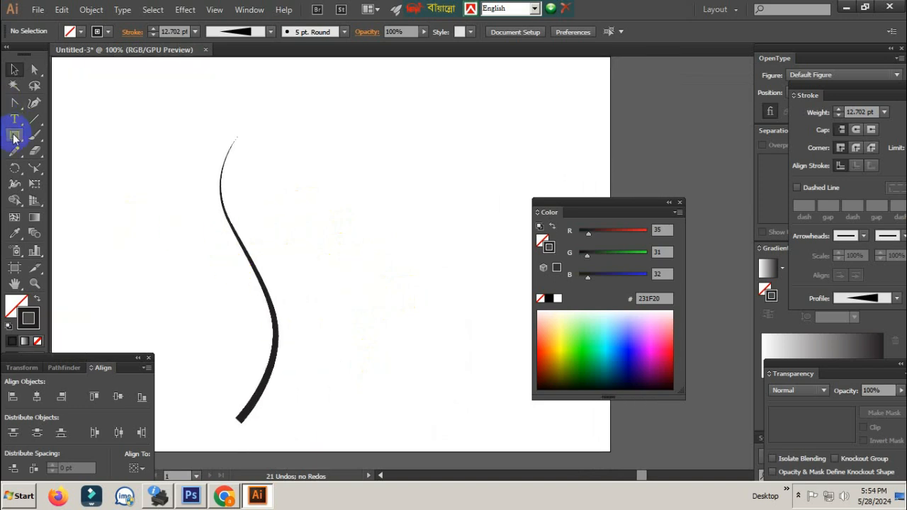
click(14, 136)
drag(321, 282, 462, 377)
drag(380, 355, 303, 352)
key(v)
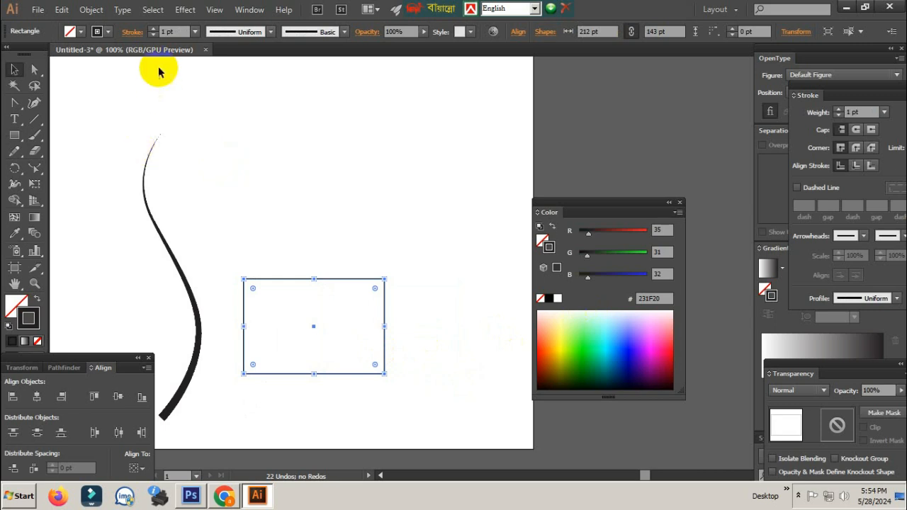
- Increase the rectangle's stroke weight to 6 pt and deselect the rectangle
drag(178, 30, 160, 31)
key(Up)
key(Up)
key(Up)
key(Up)
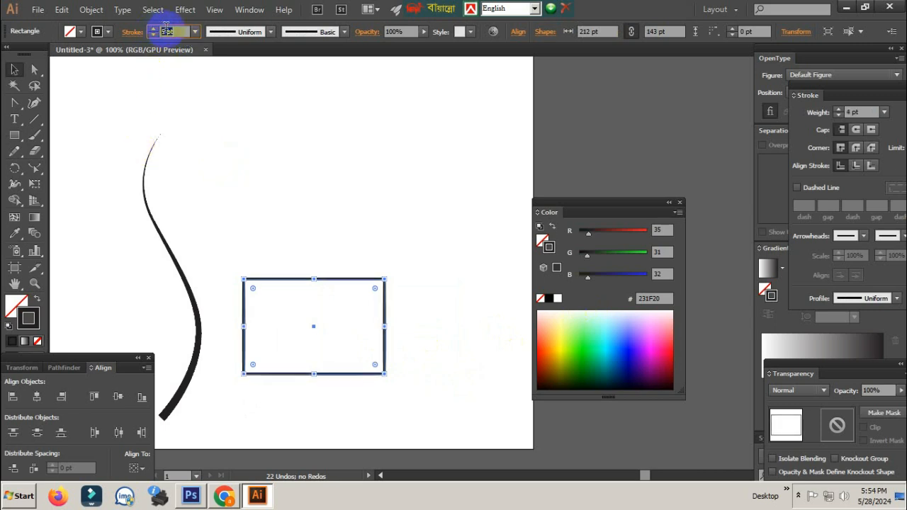
key(Up)
click(321, 210)
- Reselect the thick-outlined rectangle and enlarge it in view for closer inspection
mouse_move(292, 239)
mouse_down()
mouse_move(393, 365)
mouse_move(409, 364)
mouse_up()
ctrl+click(337, 370)
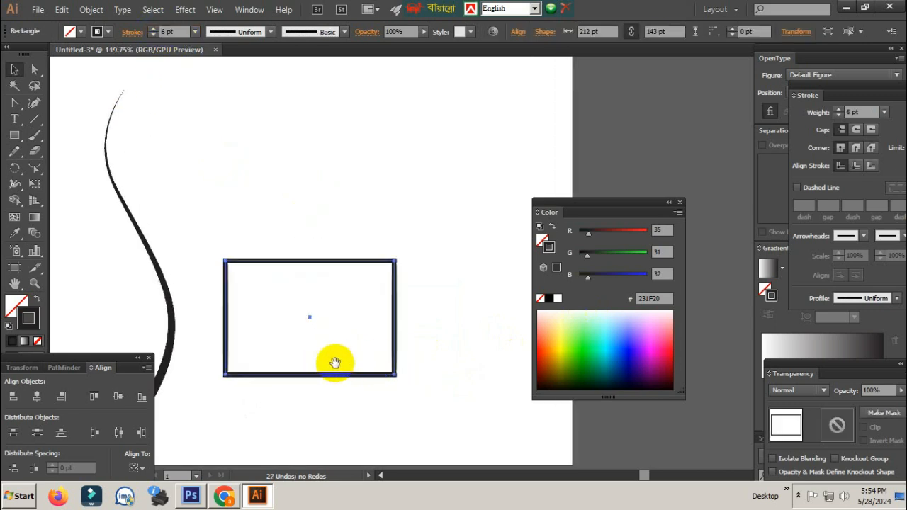
ctrl+click(372, 336)
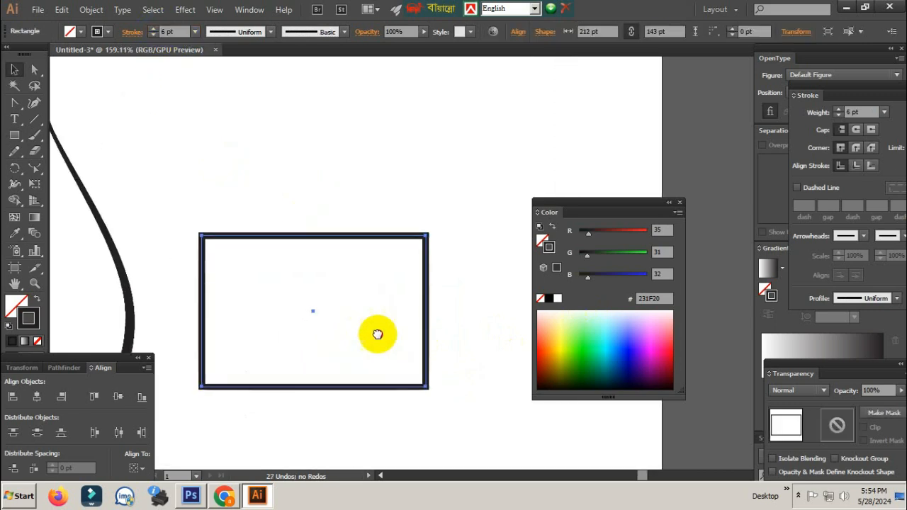
click(451, 253)
drag(441, 198, 415, 290)
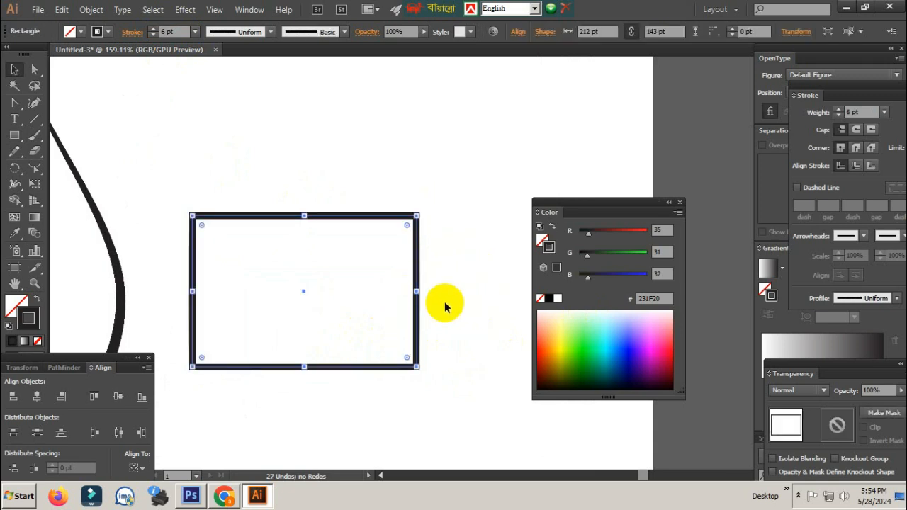
drag(450, 254, 407, 294)
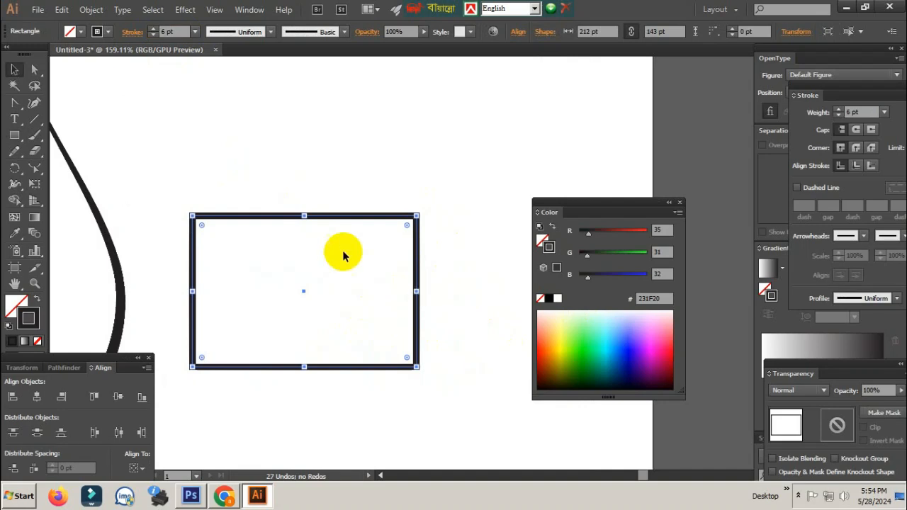
- Select the rectangle's two right-hand corner anchors and try to bow its right side outward from added Reshape points
click(184, 31)
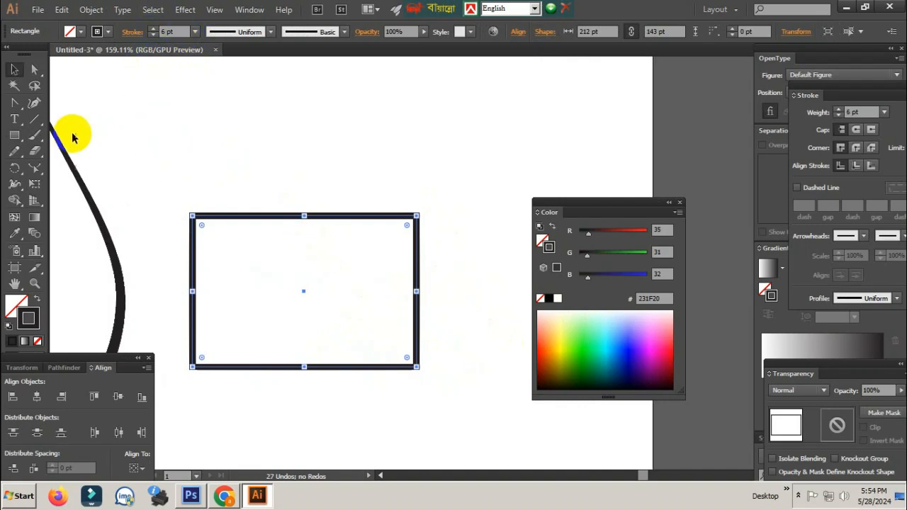
click(34, 69)
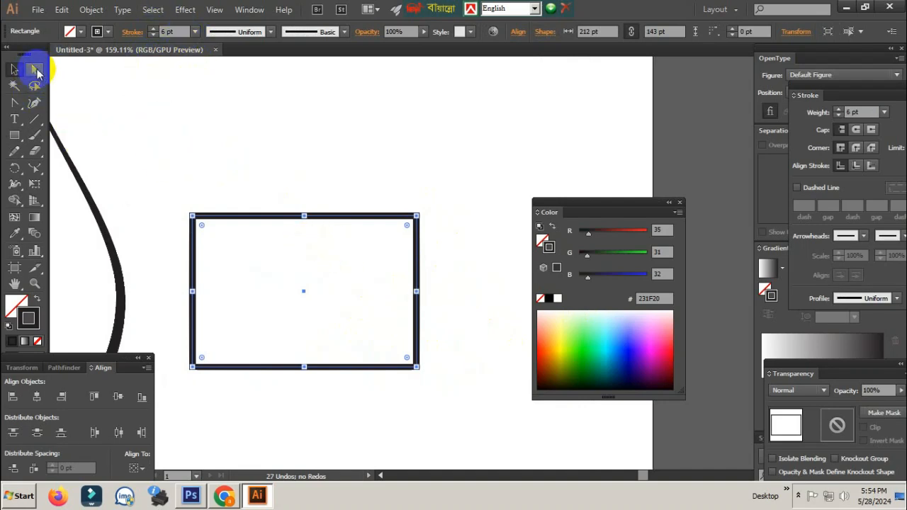
drag(36, 73, 120, 74)
key(space)
drag(435, 330, 361, 331)
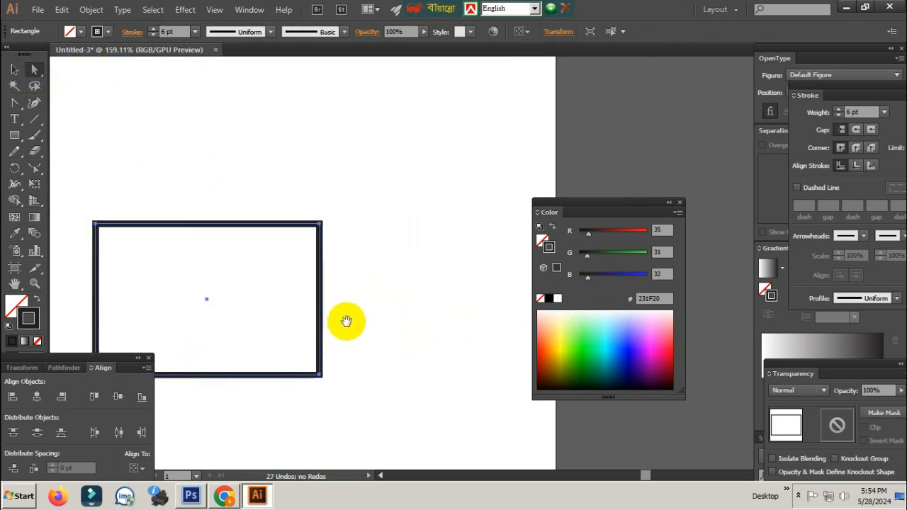
drag(364, 200, 306, 391)
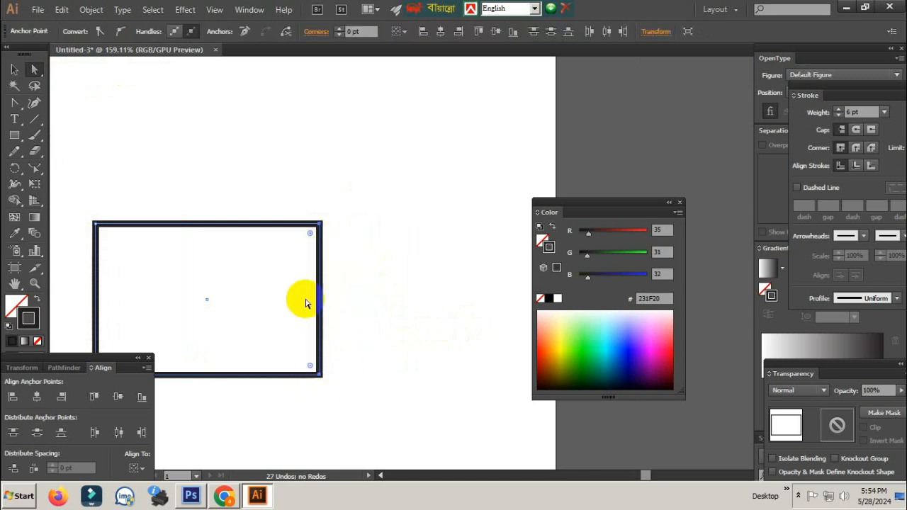
click(36, 168)
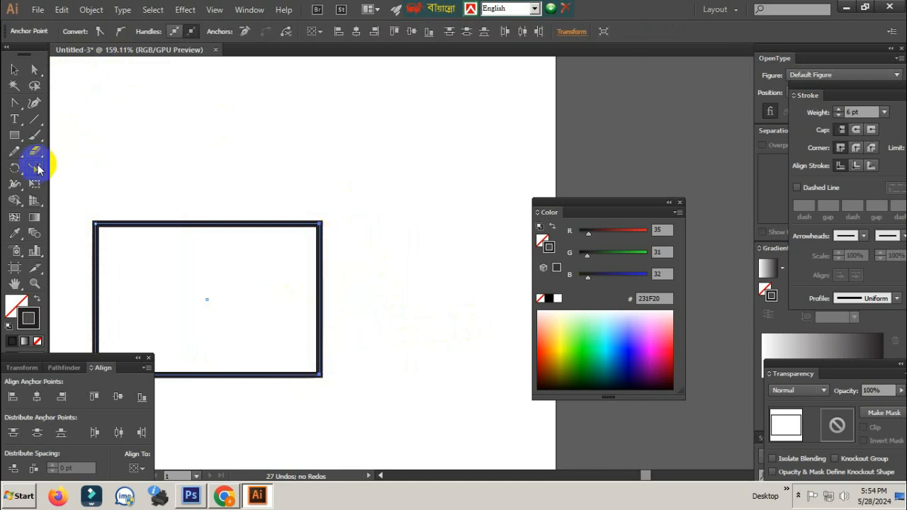
drag(38, 167, 94, 204)
drag(319, 301, 395, 314)
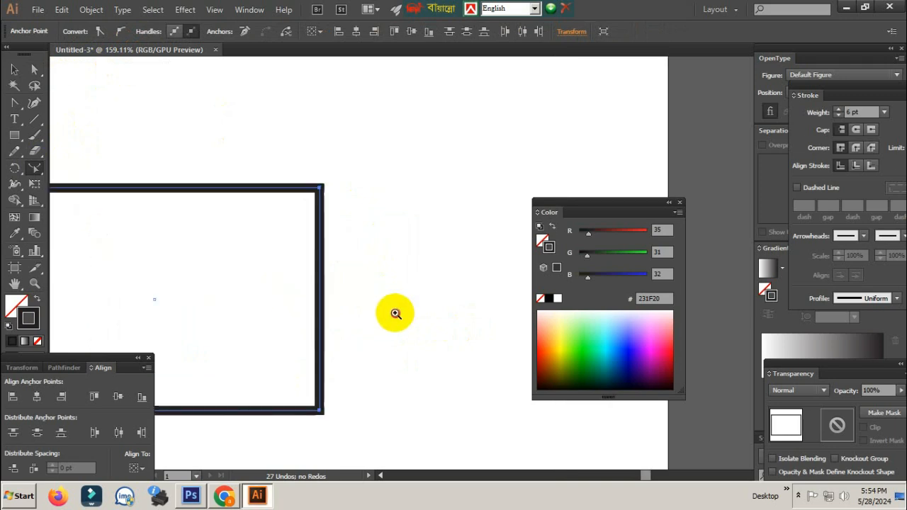
click(321, 263)
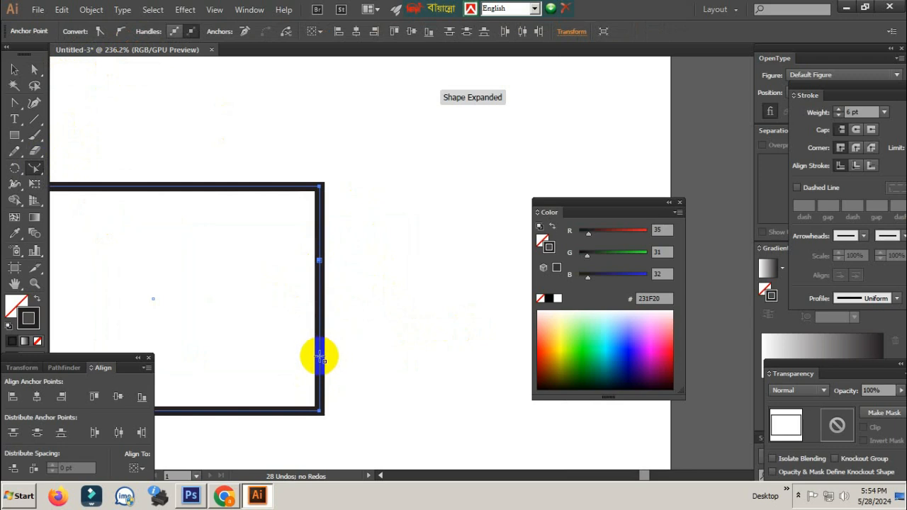
drag(328, 358, 354, 356)
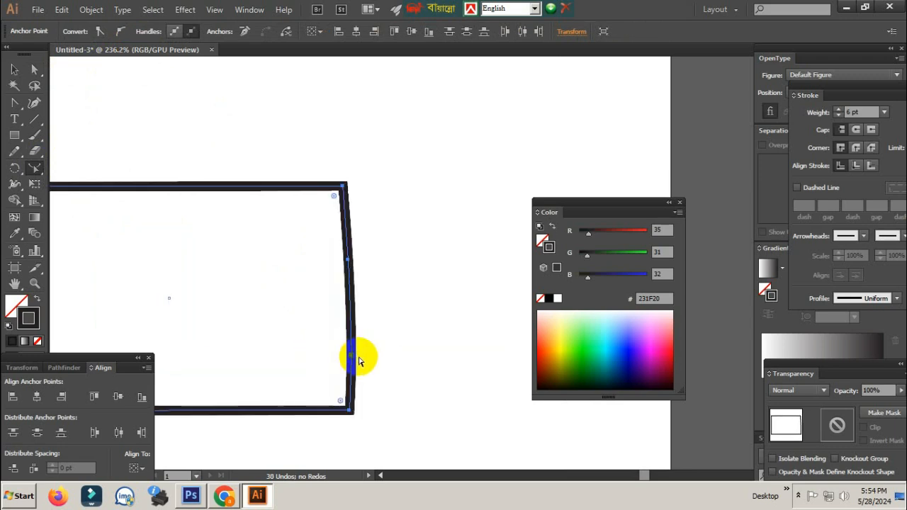
- Undo the bowing and the added Reshape points on the rectangle's right side, and deselect it
key(ctrl+z)
key(ctrl+z)
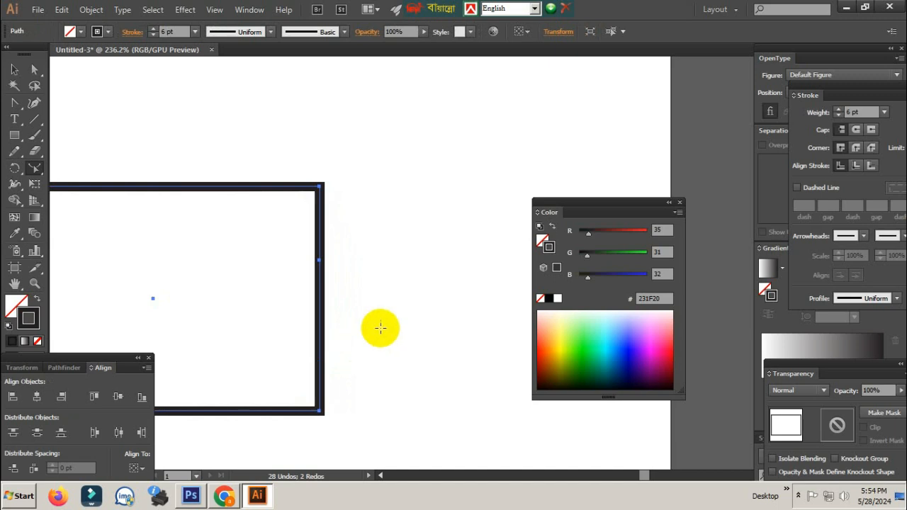
key(v)
key(ctrl+z)
click(395, 303)
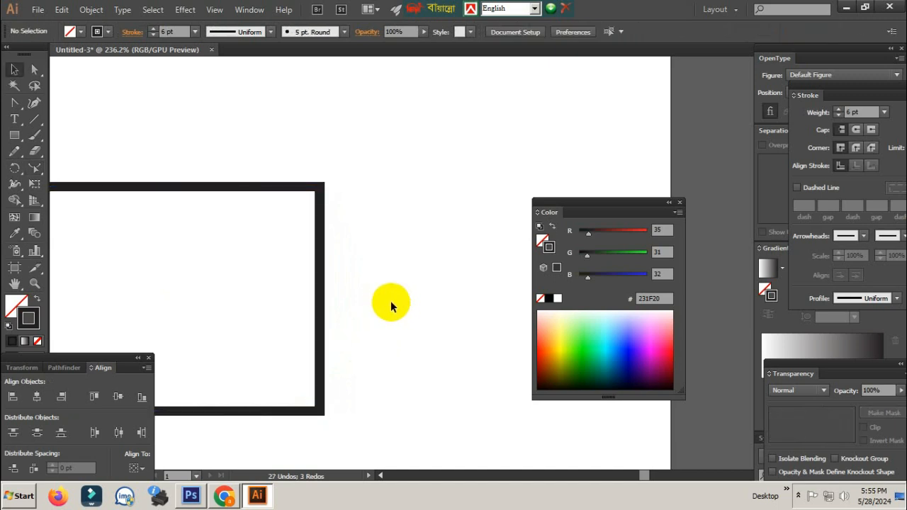
- Select the rectangle's top-right corner anchor, add a Reshape point on the upper right side and pull it outward
click(34, 68)
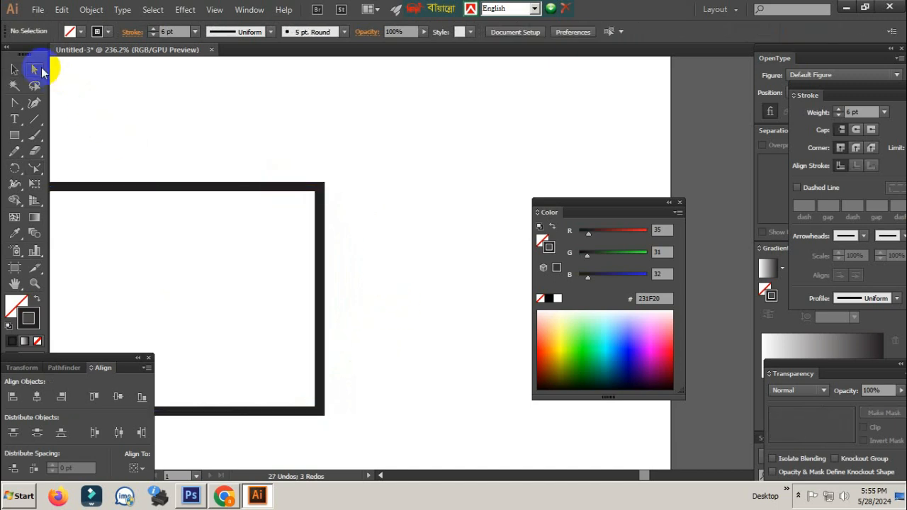
drag(356, 153, 298, 247)
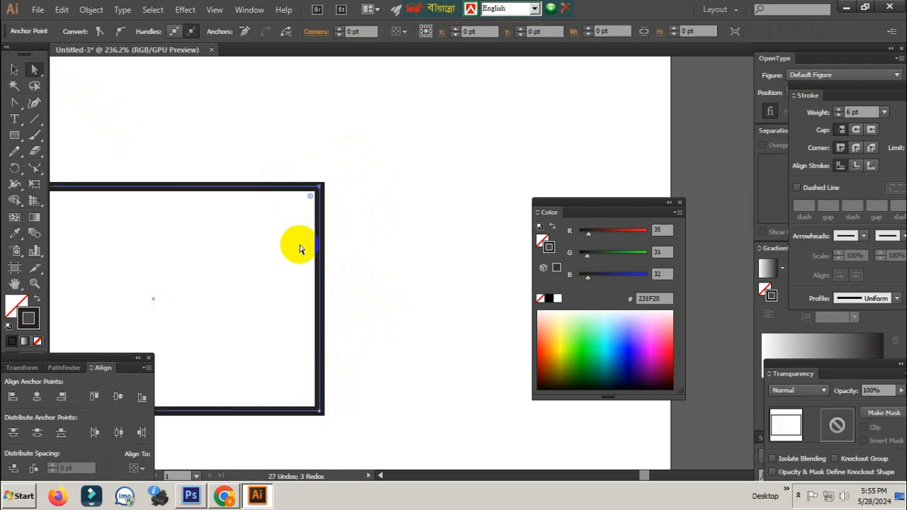
click(34, 167)
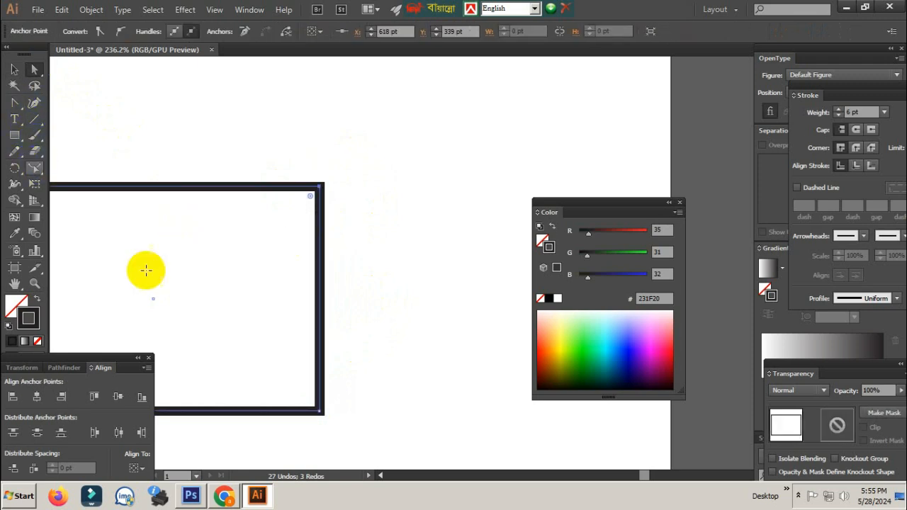
click(320, 265)
drag(321, 265, 372, 261)
drag(353, 385, 324, 360)
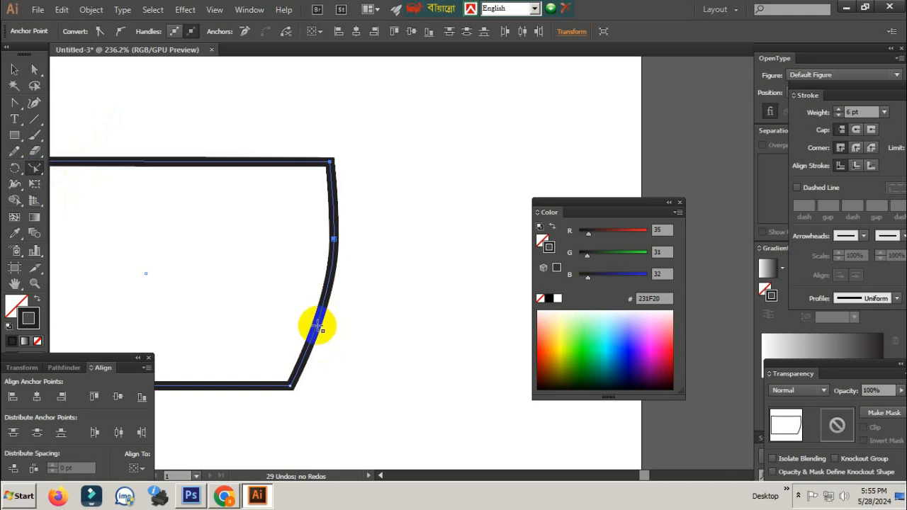
- Select the shape's bottom-right corner anchor and pull a new Reshape point on the lower right side outward
click(34, 69)
click(270, 425)
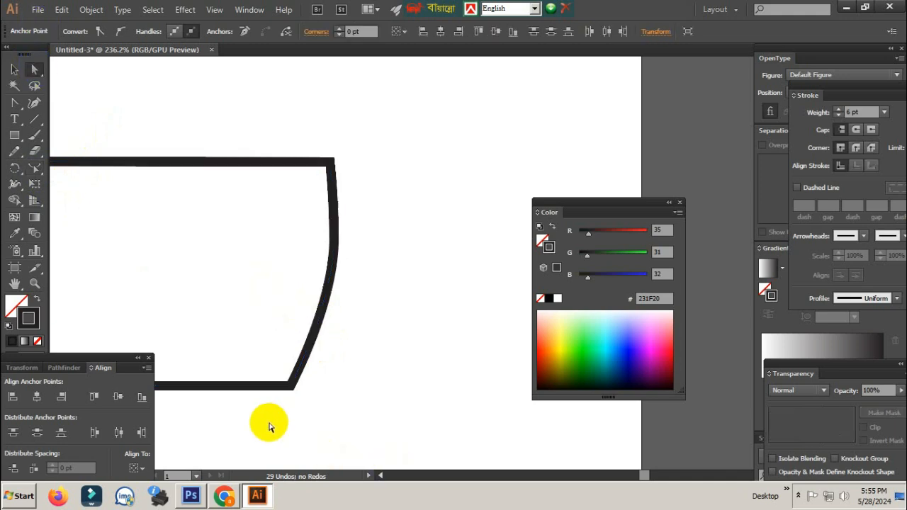
drag(270, 425, 320, 360)
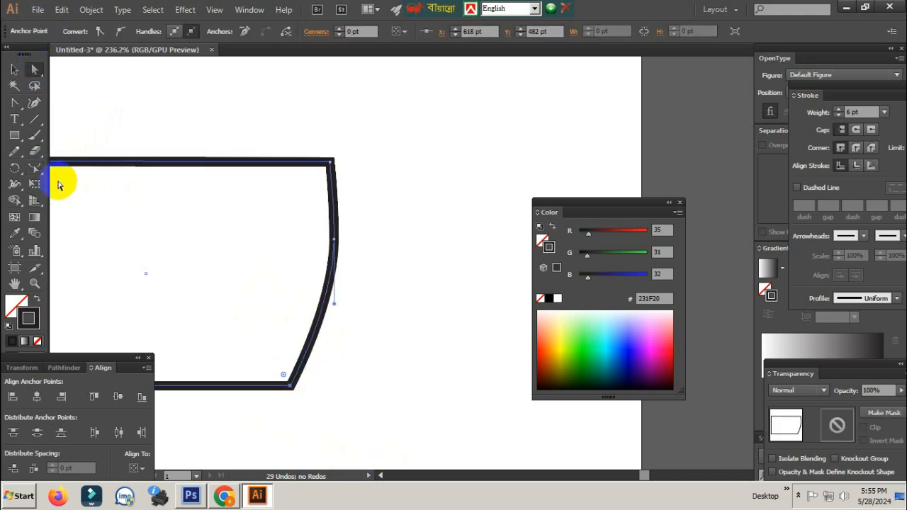
click(35, 170)
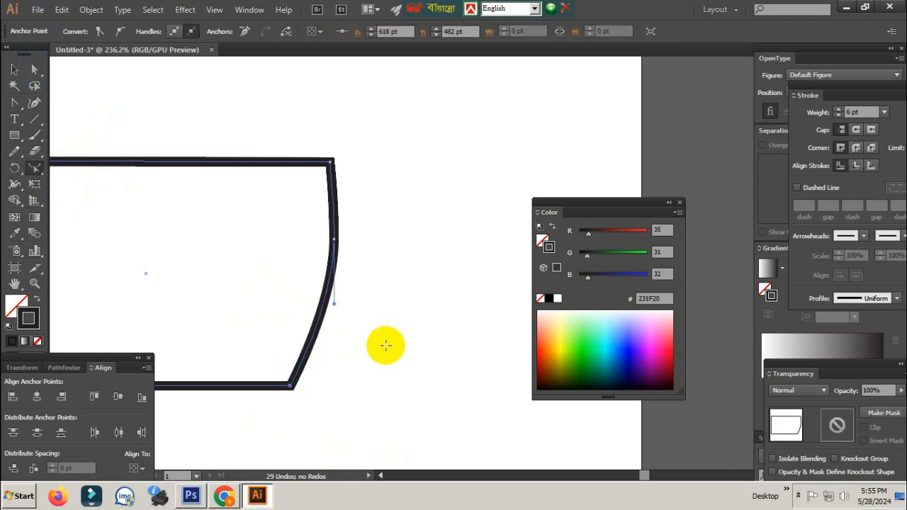
click(313, 335)
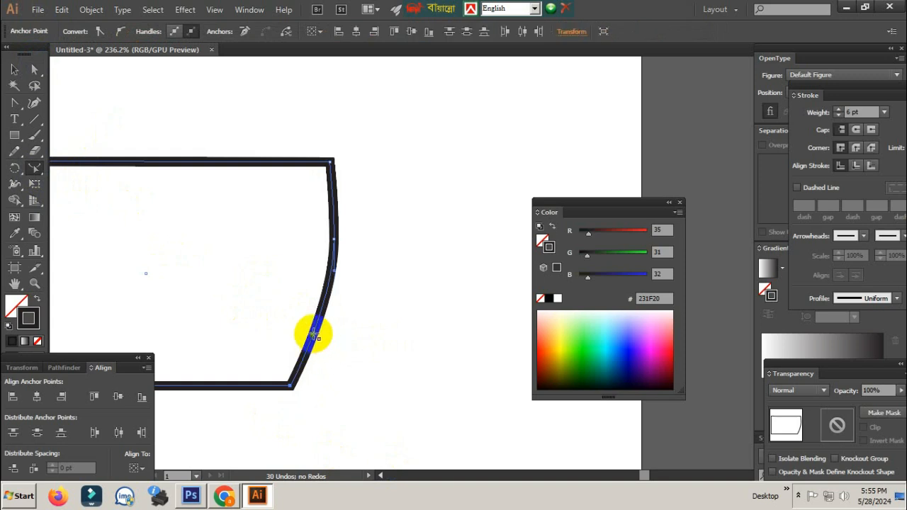
mouse_move(313, 335)
mouse_down()
mouse_move(265, 330)
mouse_move(377, 346)
mouse_up()
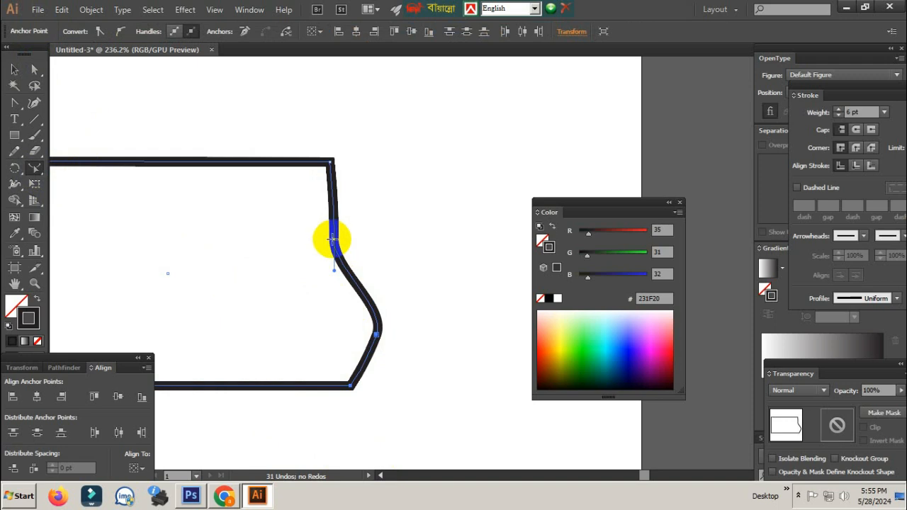
- Push the upper Reshape point on the right side inward to form a wave, and deselect the shape
drag(335, 242, 309, 240)
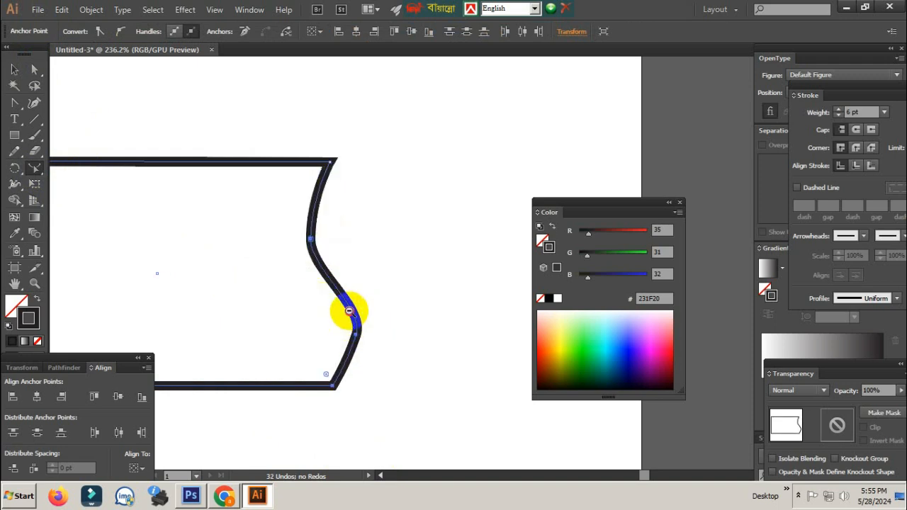
ctrl+alt+click(349, 311)
ctrl+alt+click(348, 311)
drag(466, 272, 336, 334)
key(v)
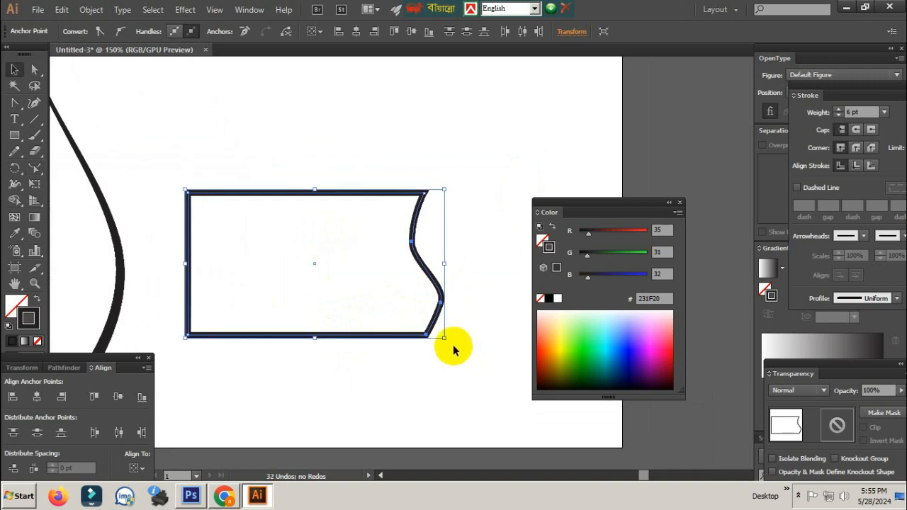
click(454, 349)
drag(421, 270, 441, 314)
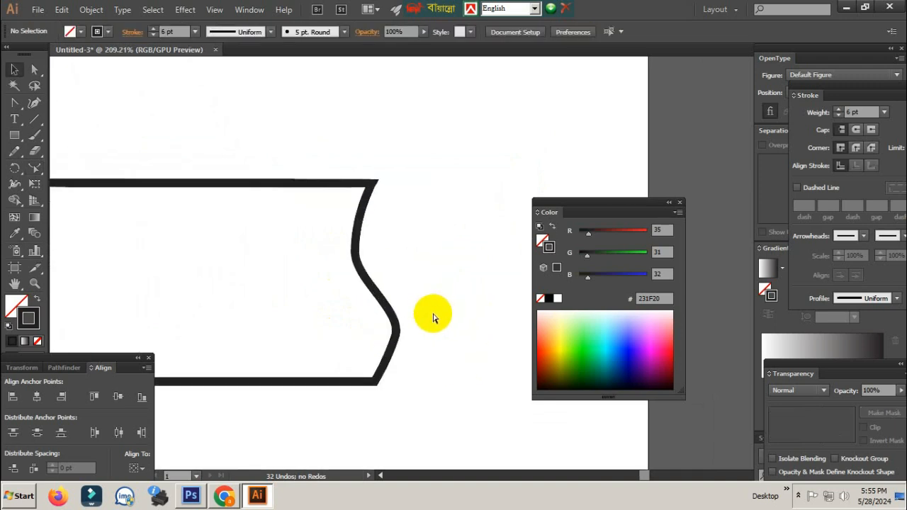
- Undo the wave reshaping until the rectangle's right side is straight, and deselect the rectangle
click(377, 294)
key(ctrl+z)
key(ctrl+z)
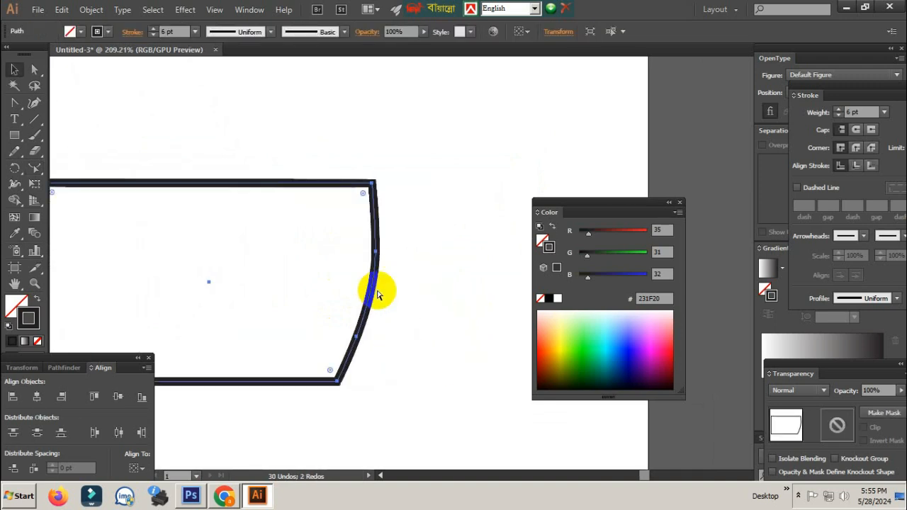
key(ctrl+z)
key(ctrl+z)
click(396, 292)
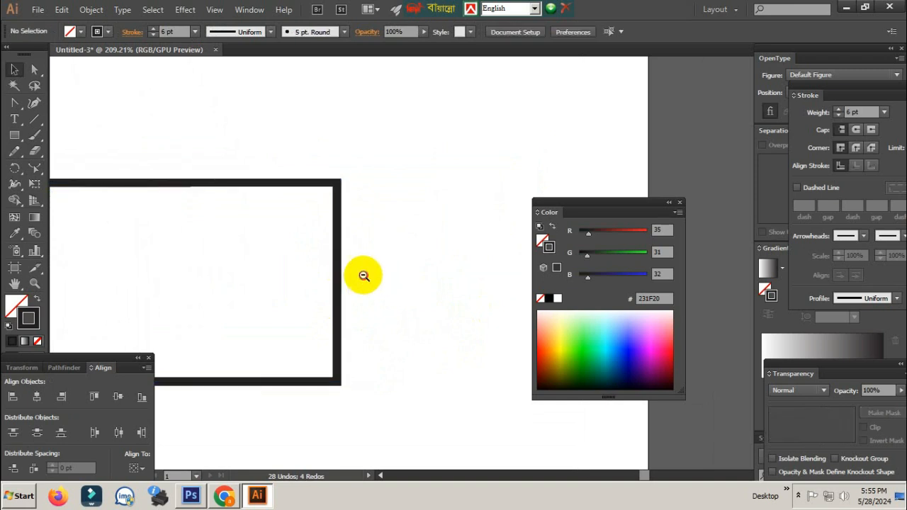
ctrl+alt+click(364, 275)
drag(360, 285, 383, 300)
scroll(400, 302, up, 1)
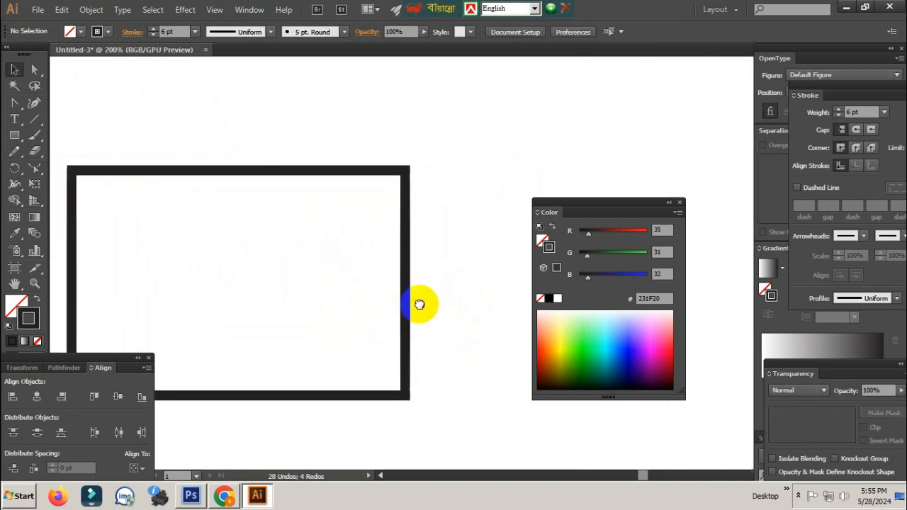
drag(445, 125, 320, 436)
click(438, 194)
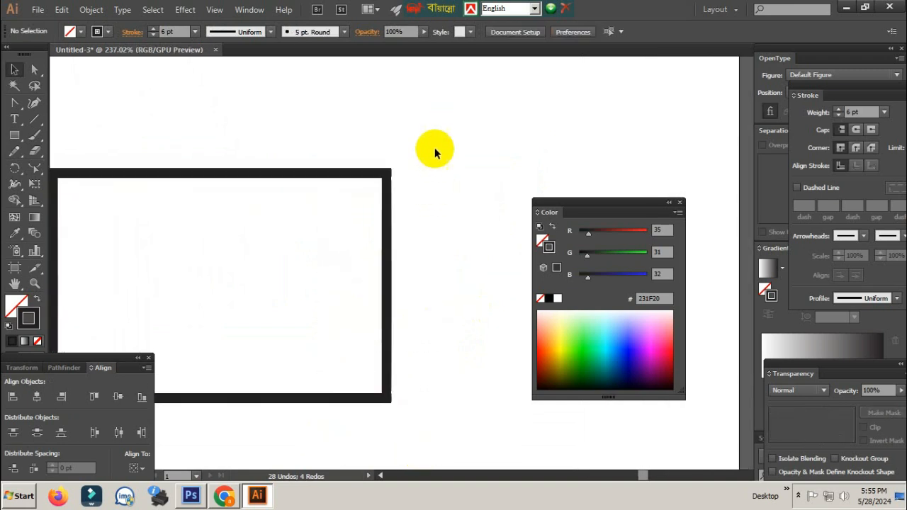
drag(435, 149, 316, 425)
click(425, 331)
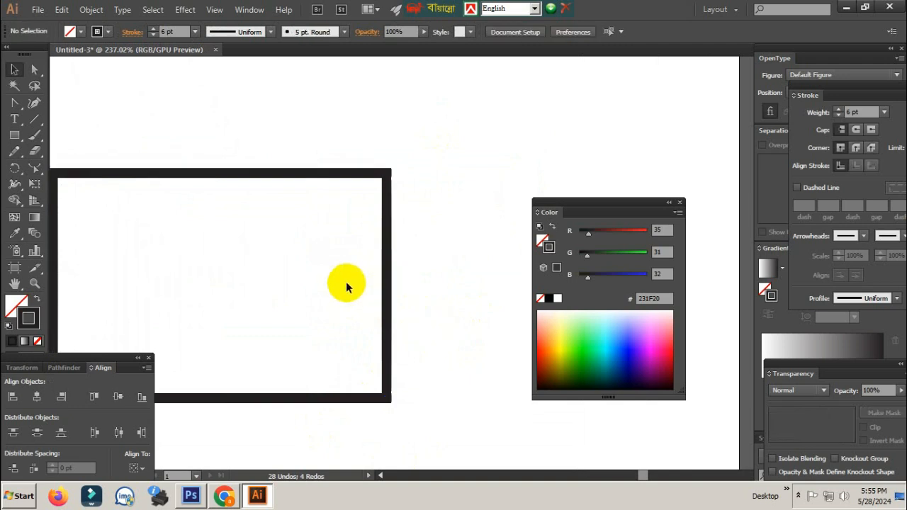
- Directly select the anchor points along the rectangle's right side
drag(437, 203, 331, 382)
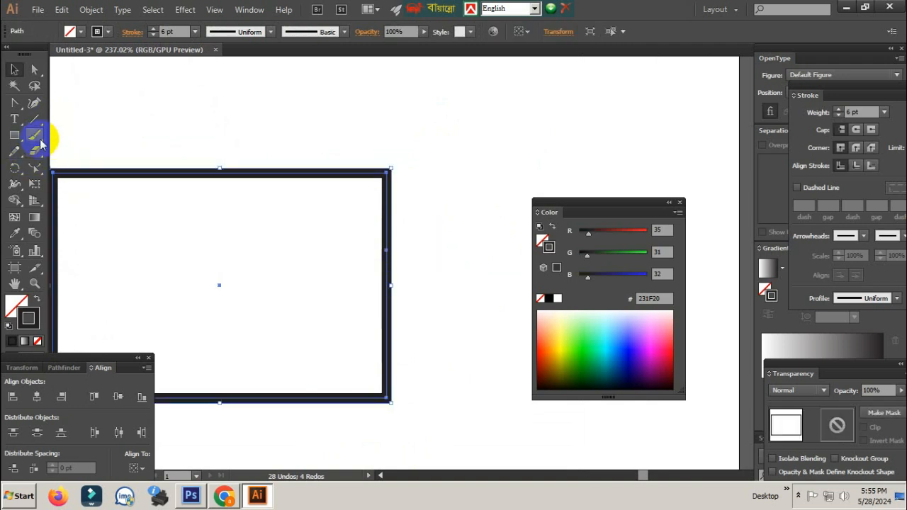
click(34, 70)
drag(468, 126, 342, 449)
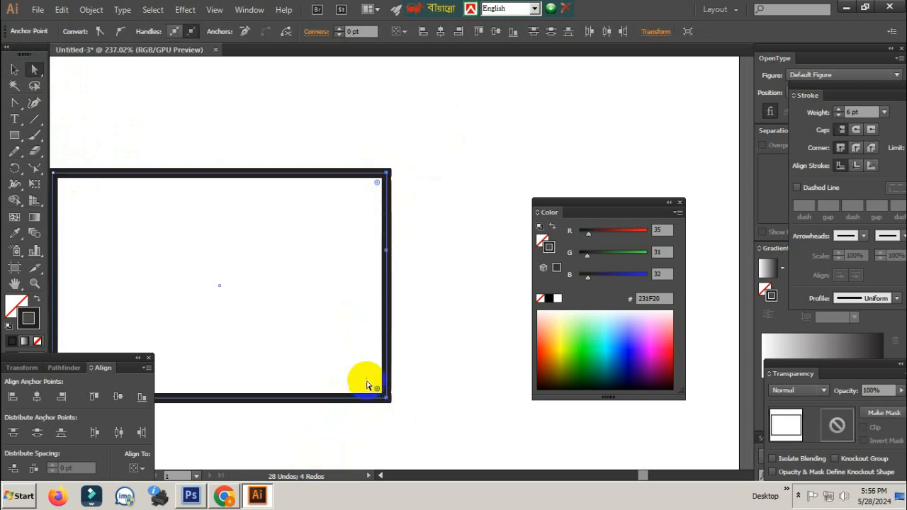
key(ctrl+minus)
drag(371, 305, 296, 297)
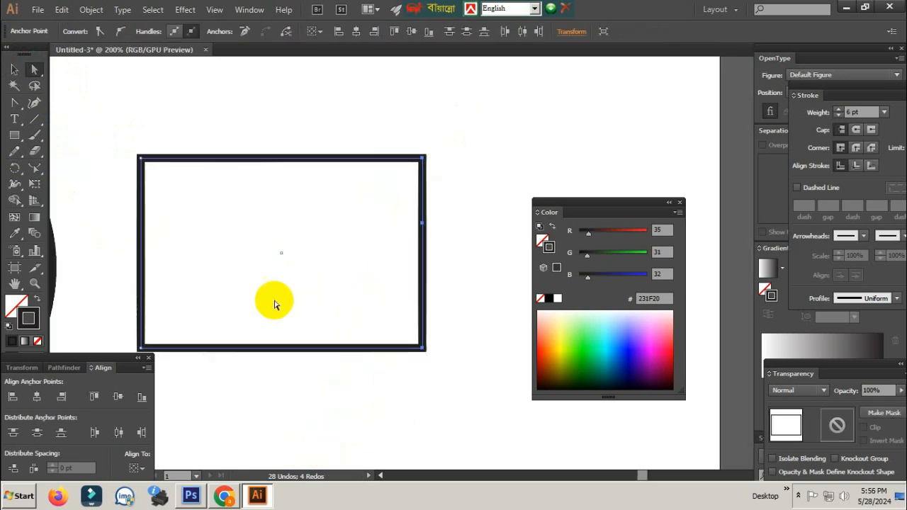
click(34, 72)
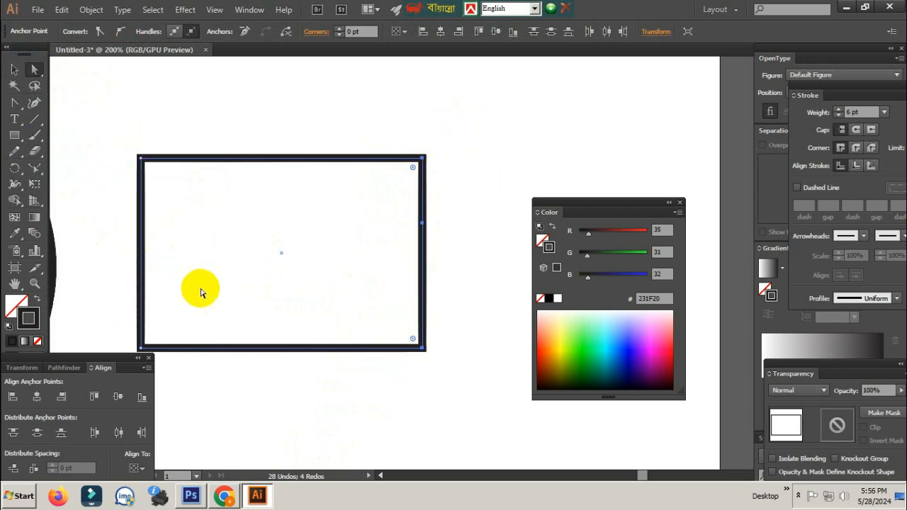
drag(394, 299, 280, 331)
scroll(280, 332, up, 2)
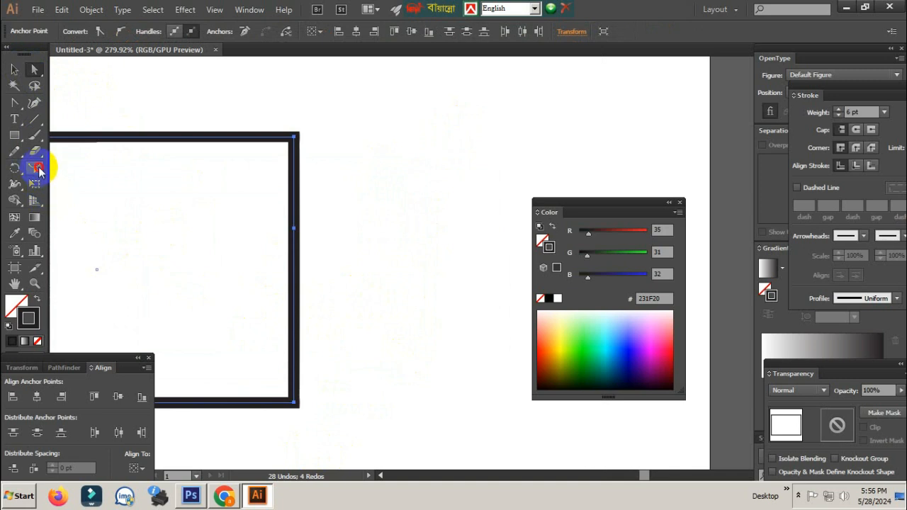
- Add a Reshape point near the middle of the rectangle's right side, try pulling it outward, and undo that pull
click(34, 167)
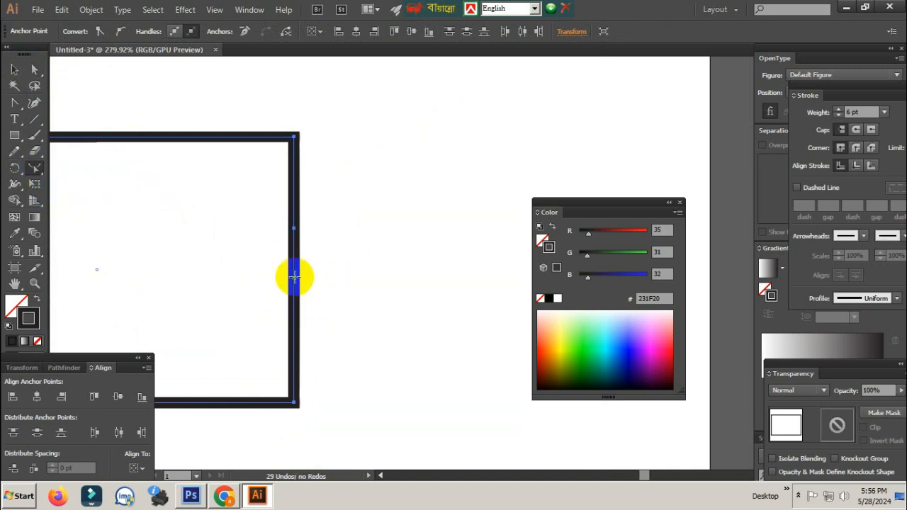
drag(301, 280, 355, 284)
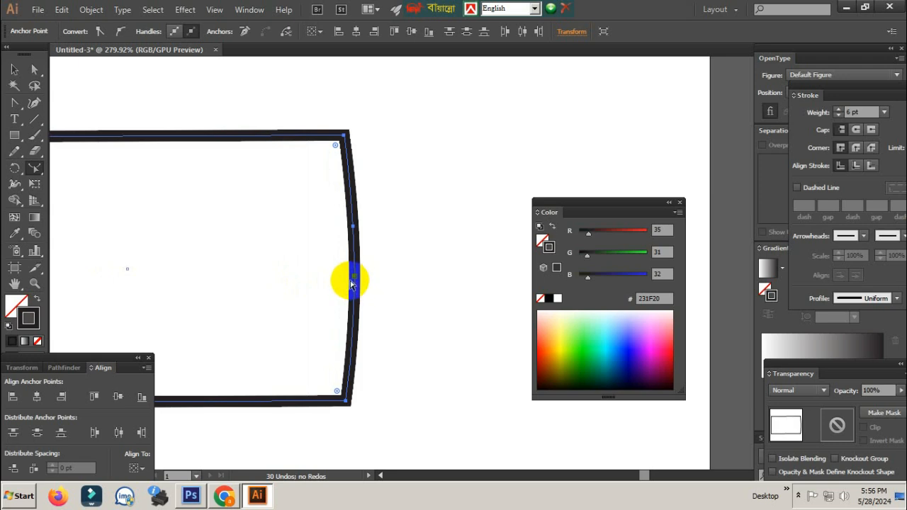
key(ctrl+z)
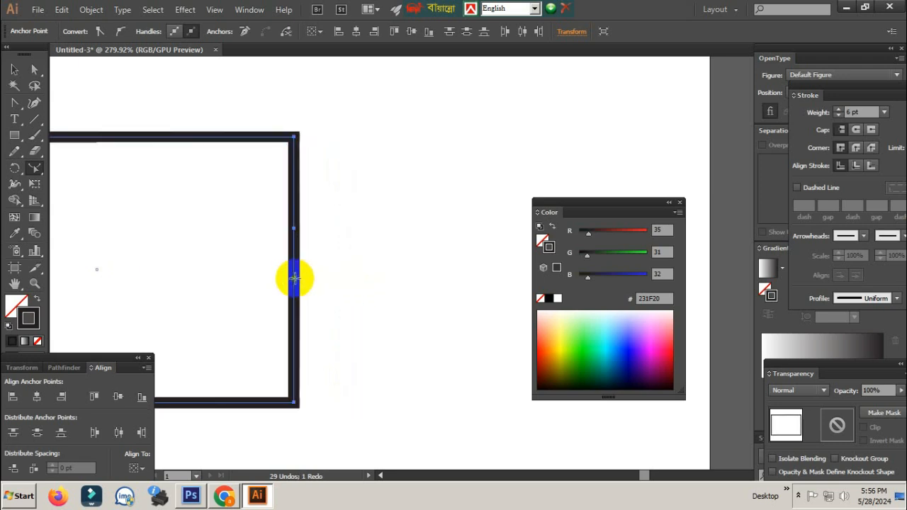
- Try pulling a Reshape point below the middle of the rectangle's right side outward, and undo that pull
drag(294, 280, 367, 281)
key(ctrl+z)
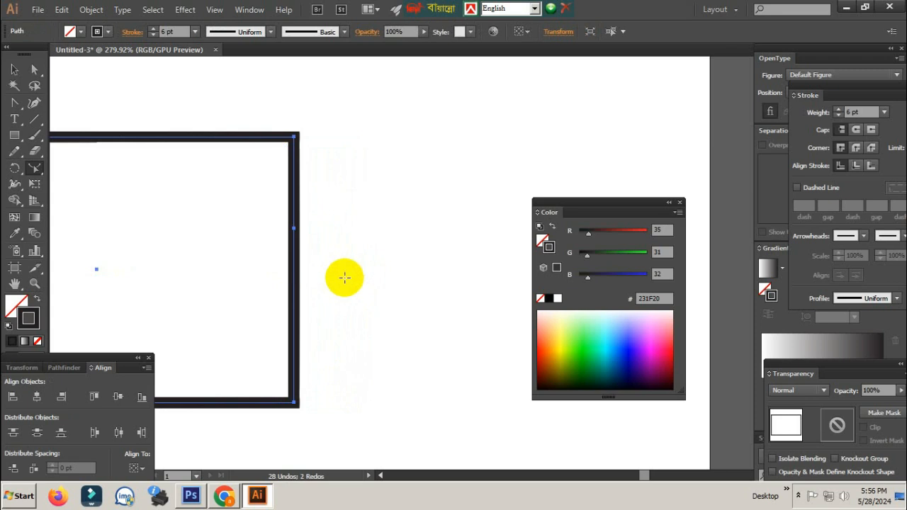
- Directly select the middle anchor on the rectangle's right side, and pull a new Reshape point just below it outward into a curved bulge
key(v)
click(279, 234)
drag(341, 203, 256, 321)
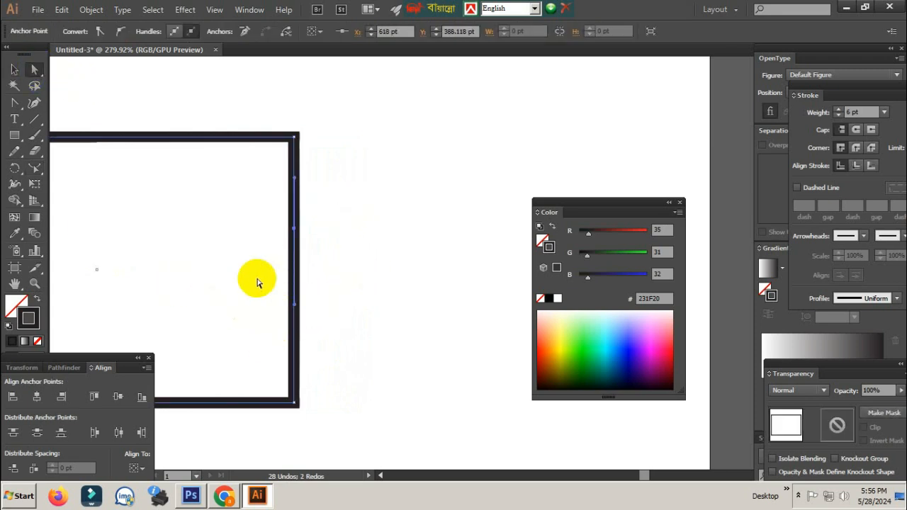
click(35, 168)
click(291, 284)
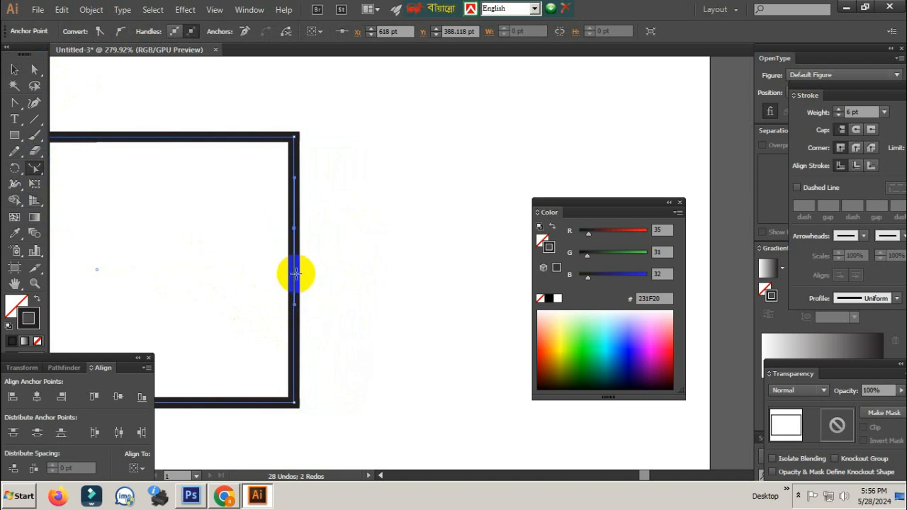
click(294, 227)
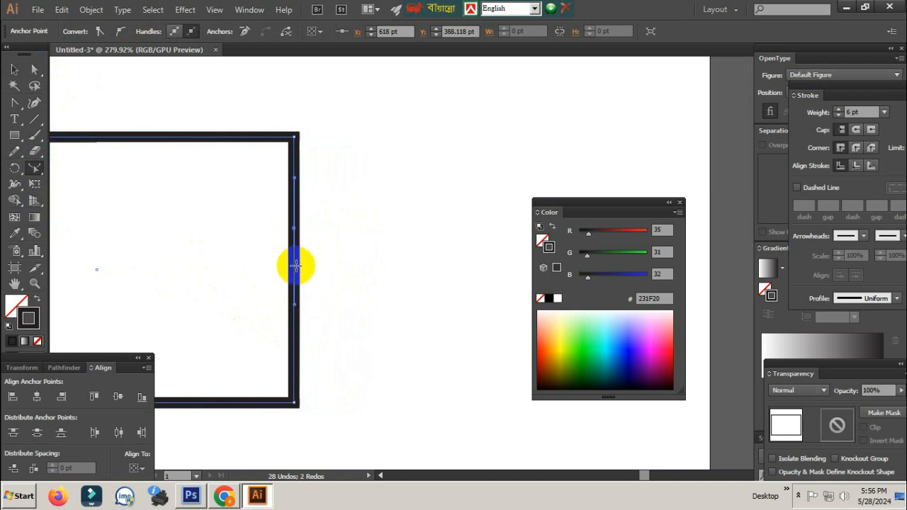
click(295, 269)
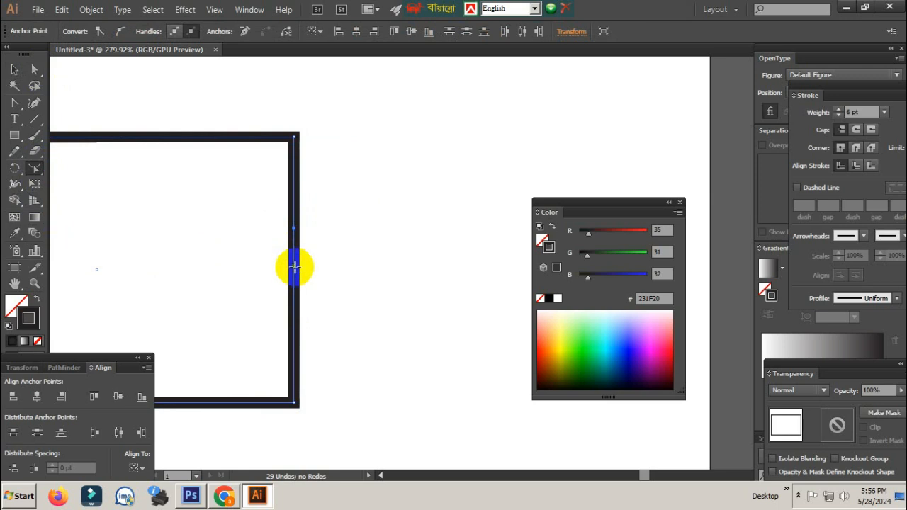
drag(293, 268, 371, 261)
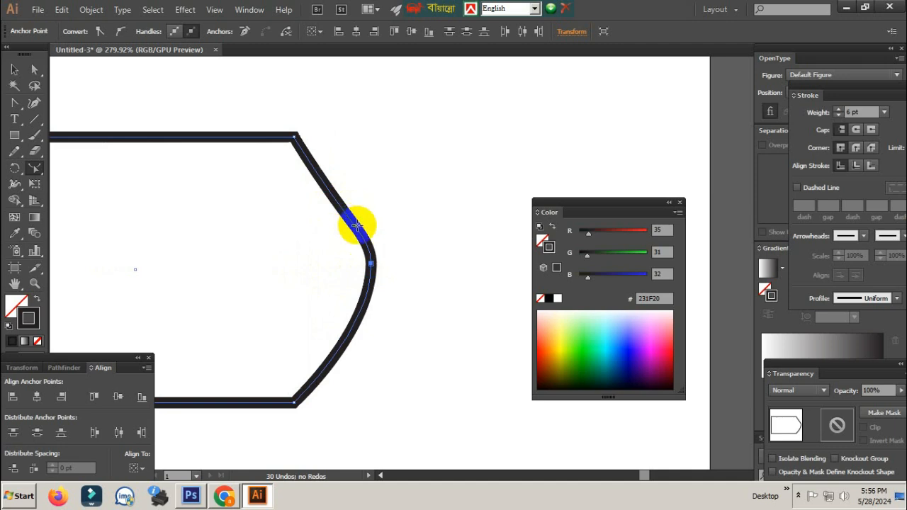
- Try pulling a Reshape point outward on the upper slanted segment of the bulge, and undo that pull
drag(357, 225, 386, 212)
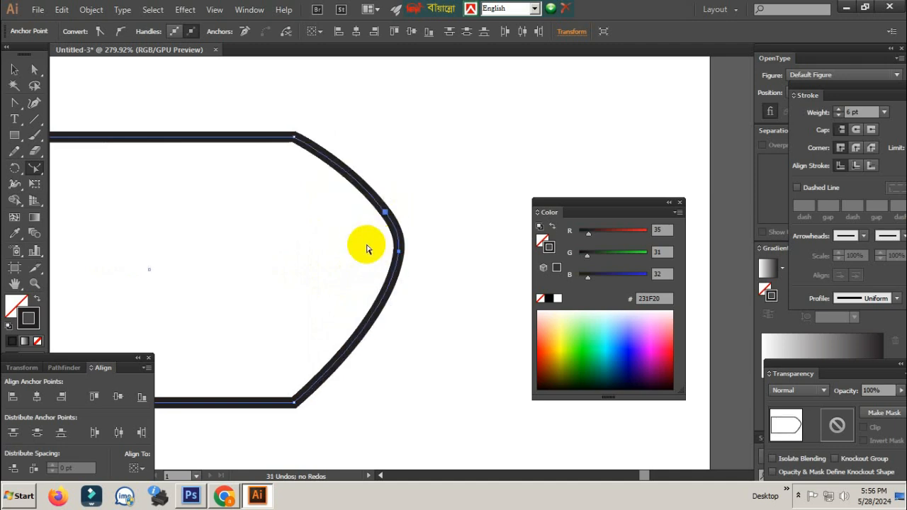
key(ctrl+z)
- Select the whole reshaped rectangle and delete it
ctrl+alt+click(383, 289)
ctrl+alt+click(383, 289)
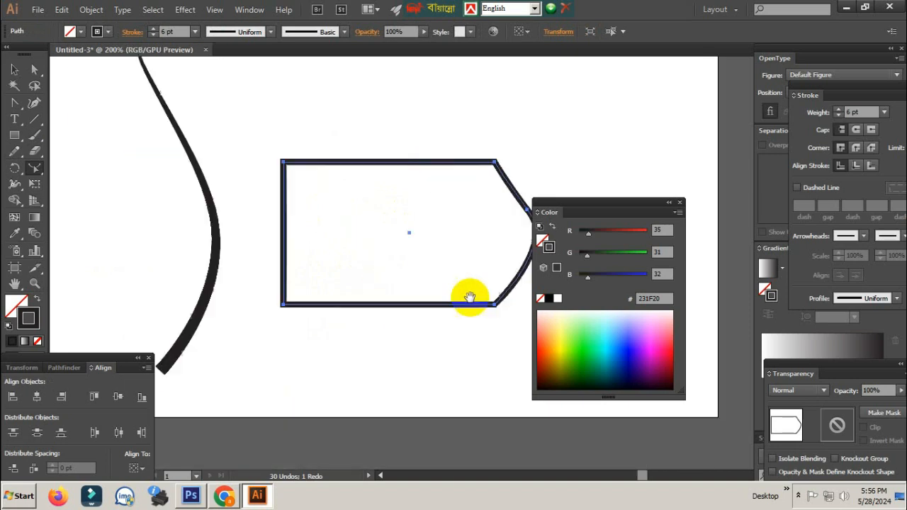
drag(453, 297, 368, 314)
key(v)
click(433, 364)
drag(455, 294, 395, 318)
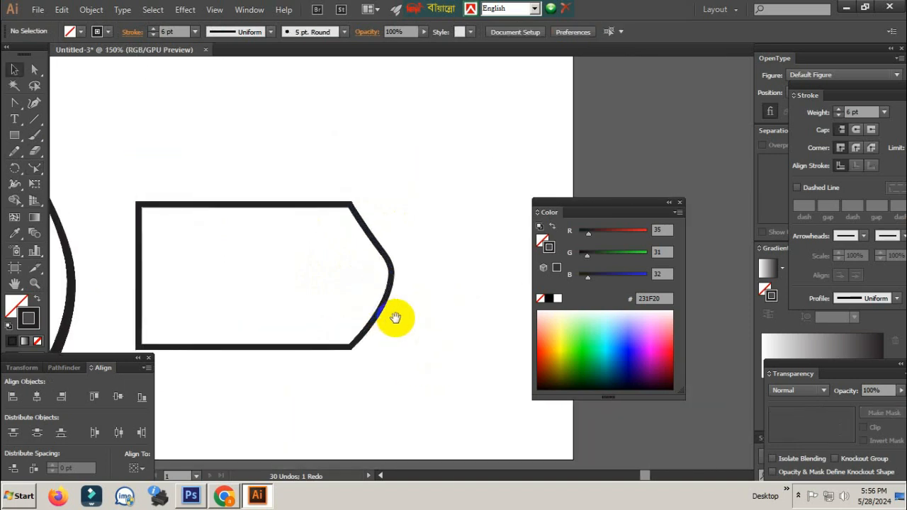
ctrl+alt+click(331, 269)
drag(331, 269, 376, 272)
drag(363, 153, 422, 302)
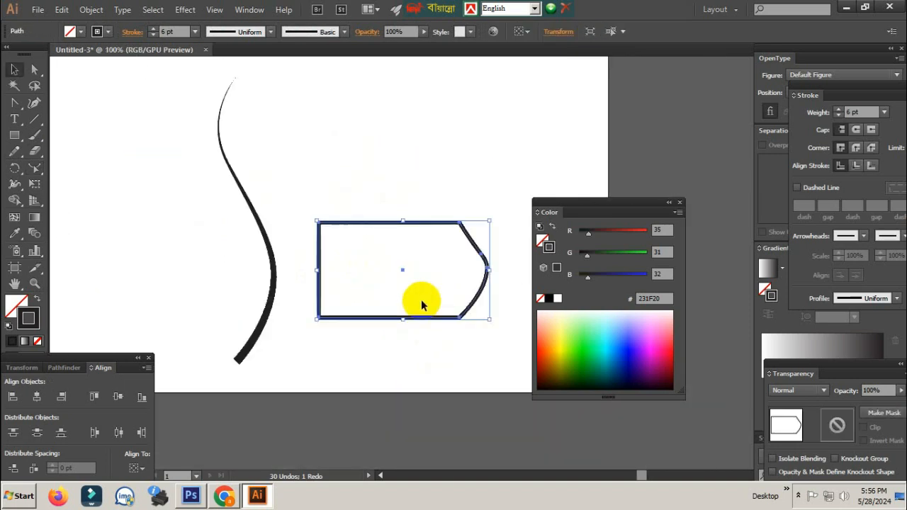
key(Delete)
- Draw a five-pointed star with a 6 pt stroke to the right of the S-curve
drag(14, 134, 373, 289)
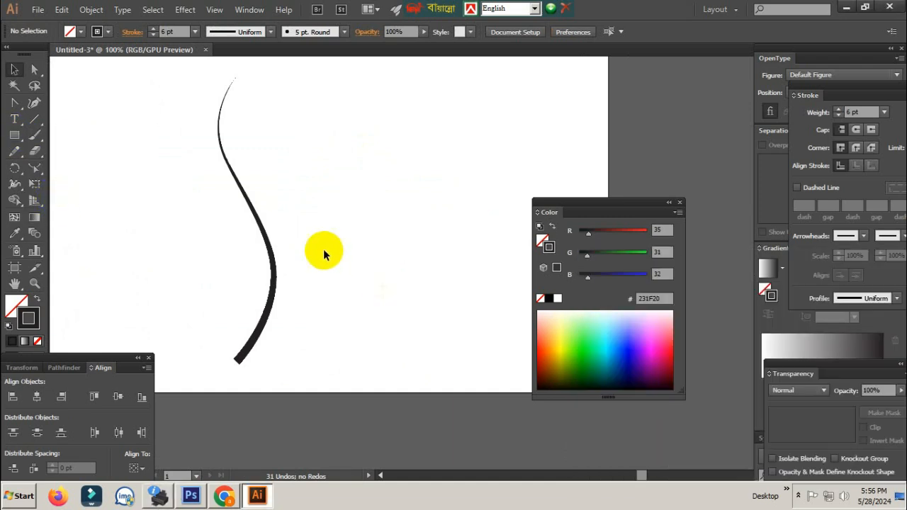
drag(17, 134, 72, 201)
drag(354, 266, 405, 295)
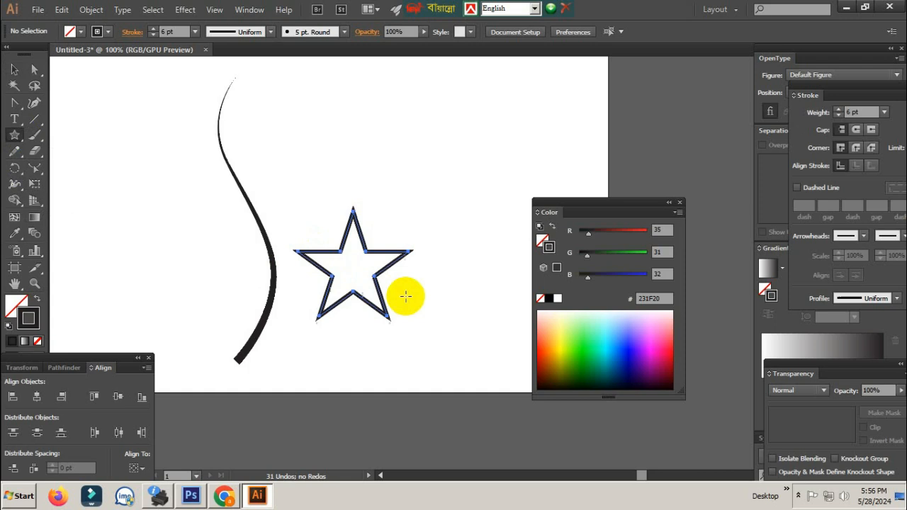
click(446, 306)
scroll(415, 259, up, 2)
click(354, 264)
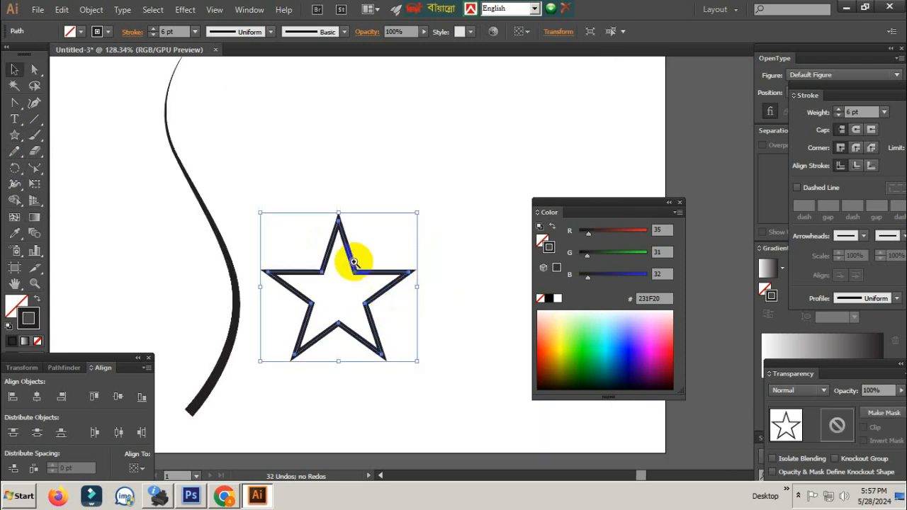
scroll(375, 273, up, 1)
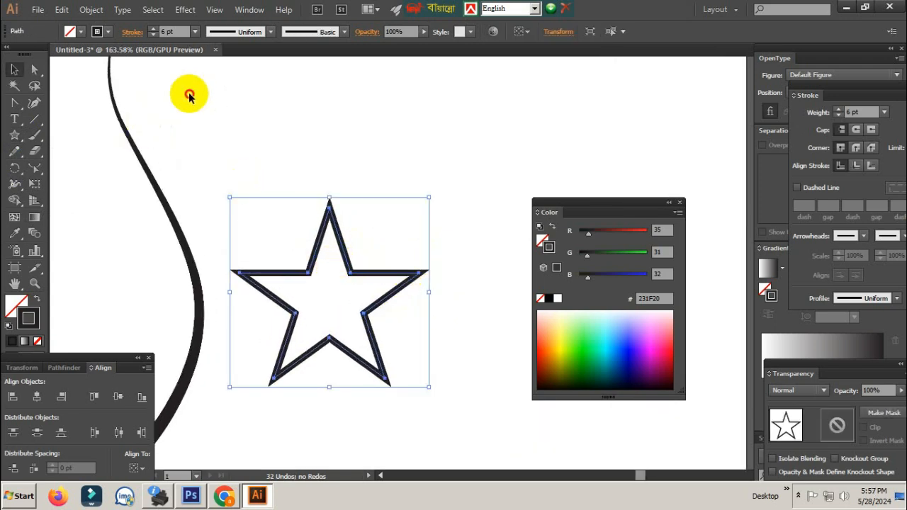
- Deselect the star and directly select only its top anchor point
click(189, 96)
click(36, 70)
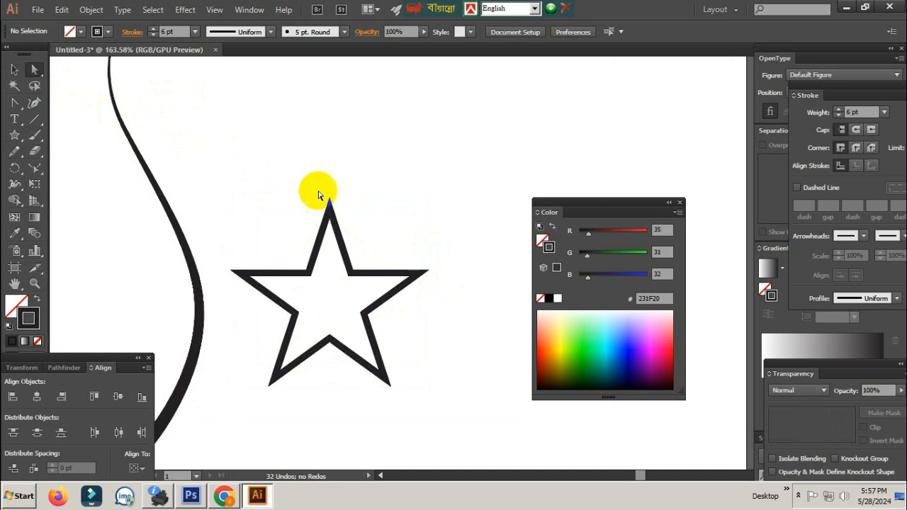
drag(297, 183, 362, 262)
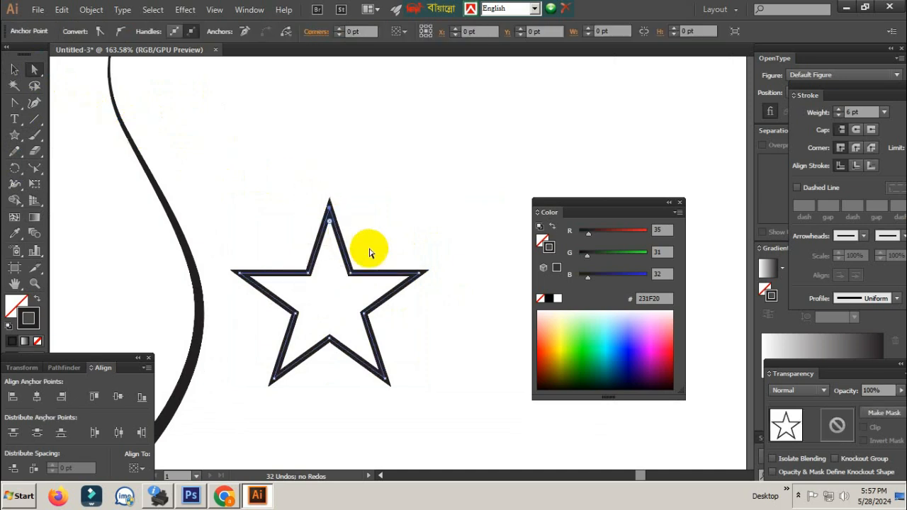
scroll(387, 248, up, 2)
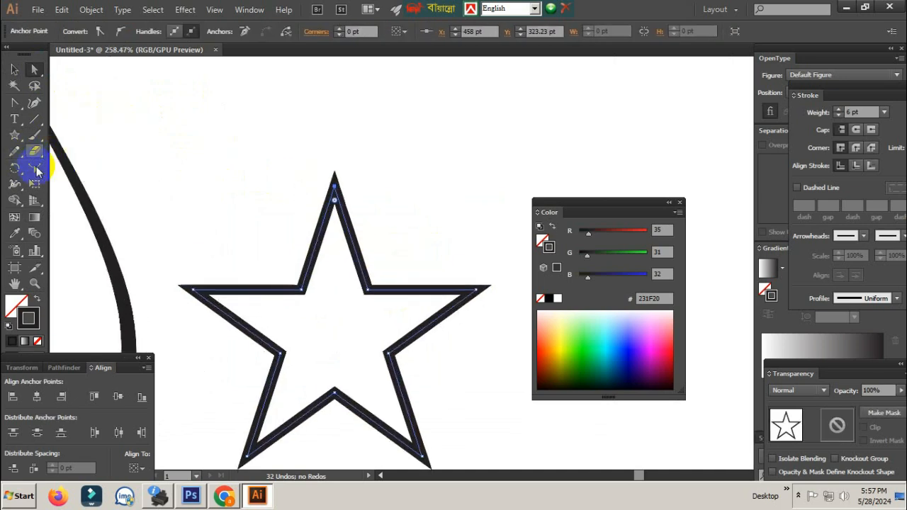
- Bend both edges of the star's top arm outward with the Reshape tool to form a petal
click(34, 168)
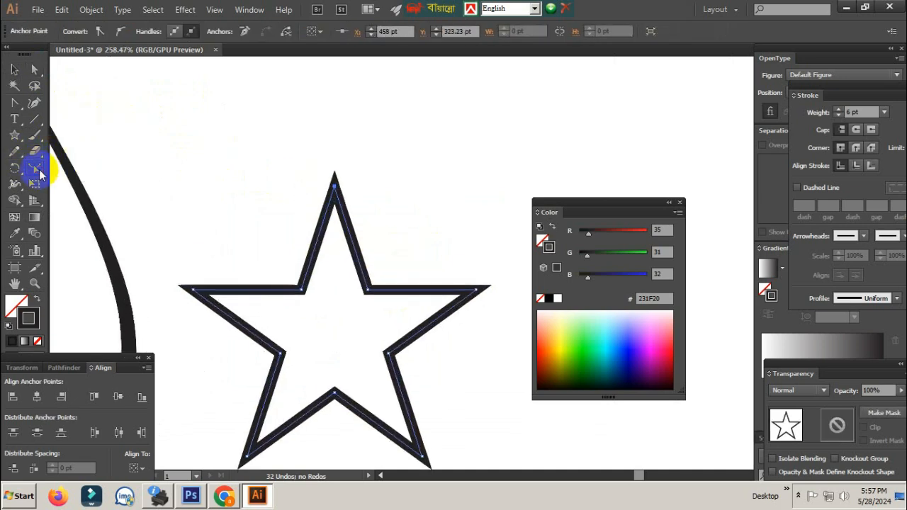
click(359, 249)
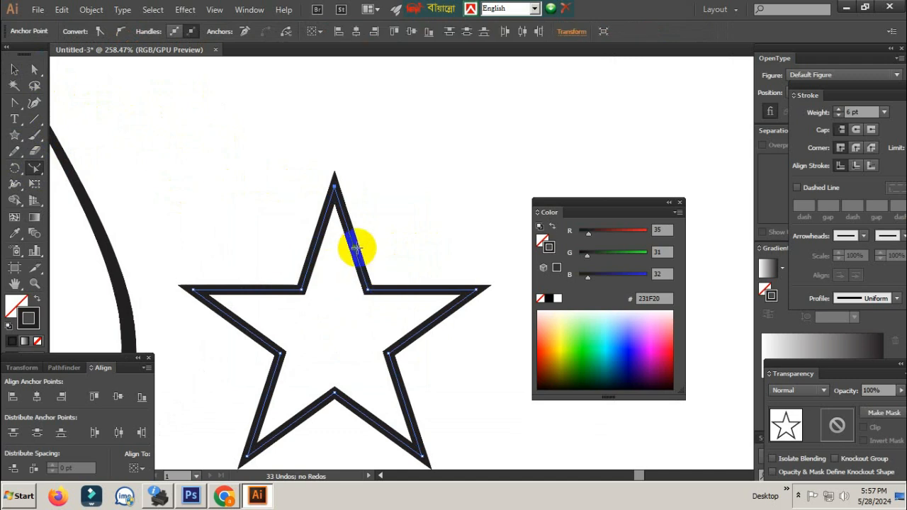
mouse_move(354, 247)
mouse_down()
mouse_move(385, 243)
mouse_move(362, 244)
mouse_up()
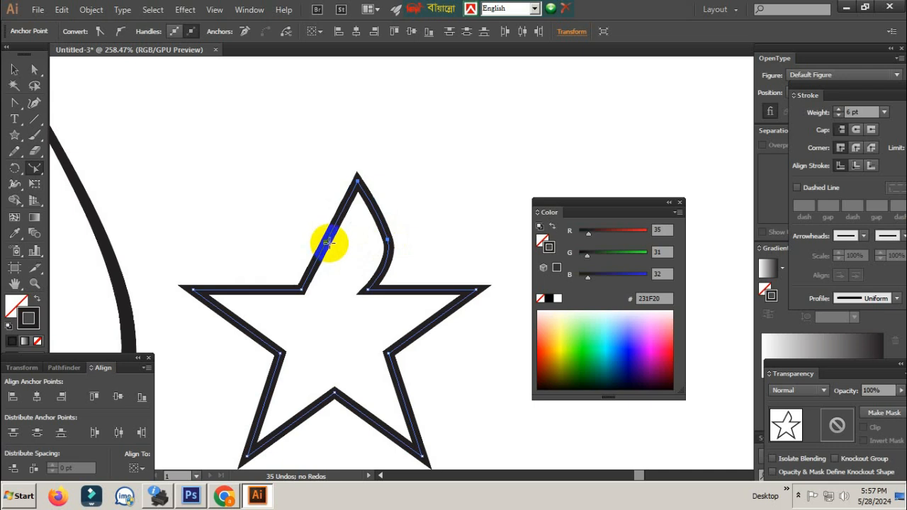
drag(324, 241, 289, 240)
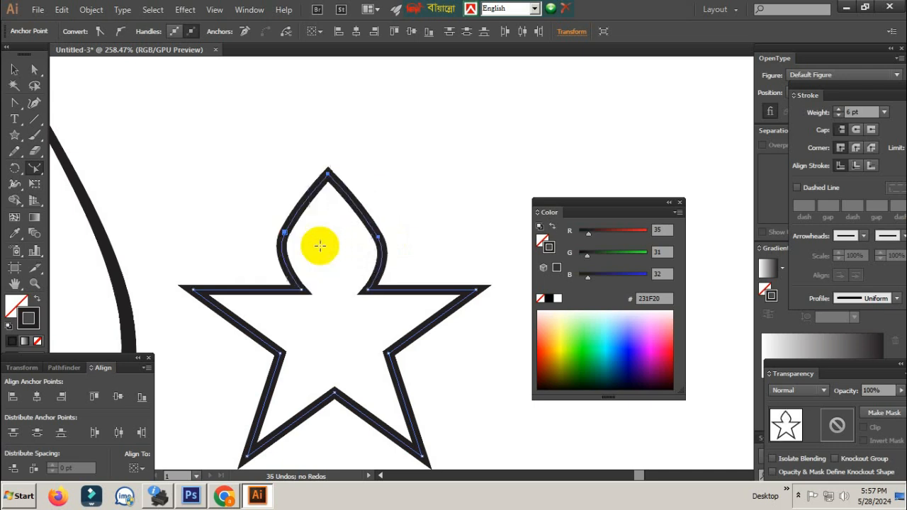
- Deselect the star and directly select only the anchor at the tip of its right arm
drag(414, 306, 357, 256)
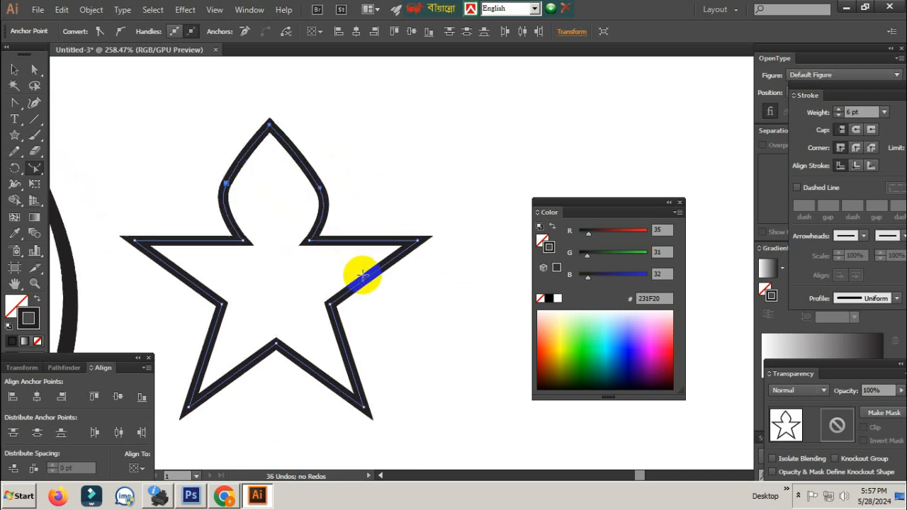
click(17, 69)
click(34, 69)
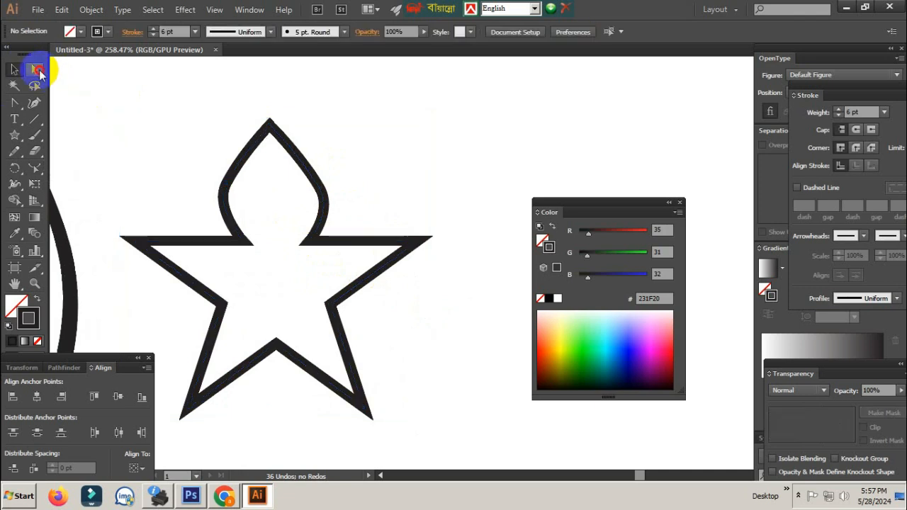
drag(456, 205, 347, 286)
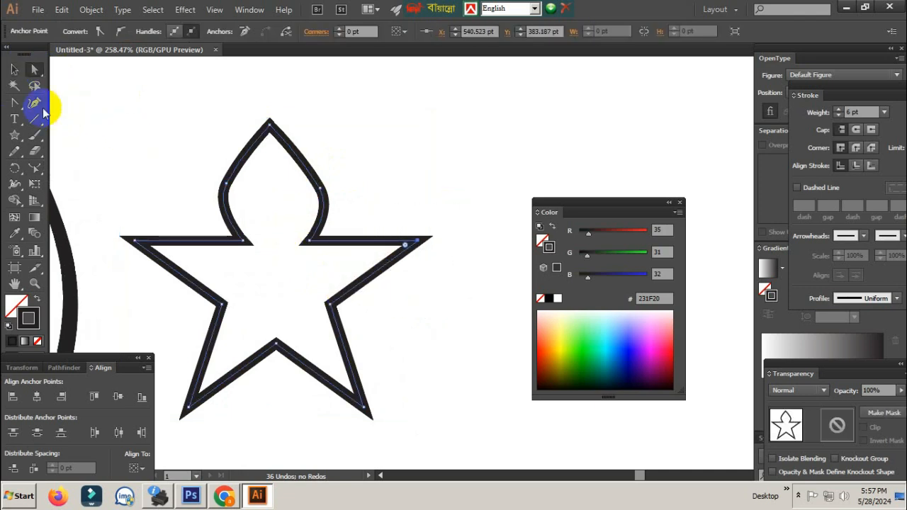
- Bend the upper and lower edges of the star's right arm outward with the Reshape tool to form a second petal
click(35, 167)
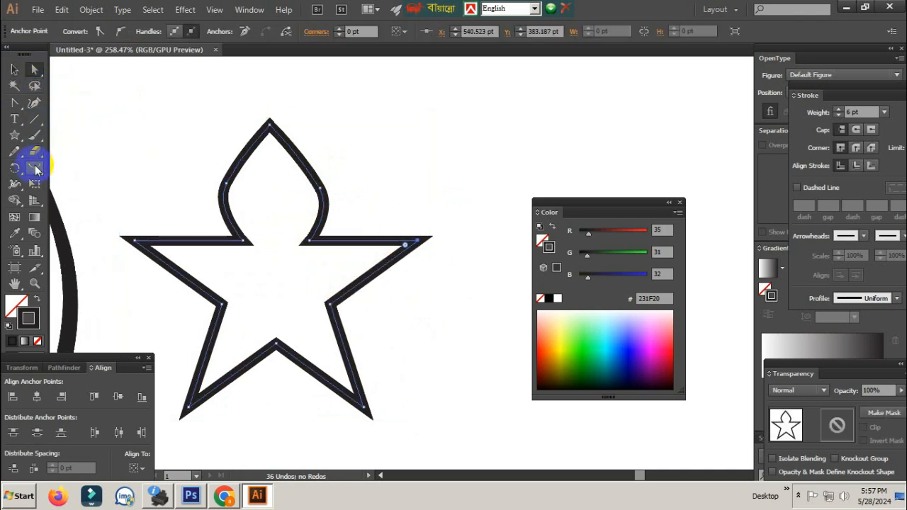
click(359, 241)
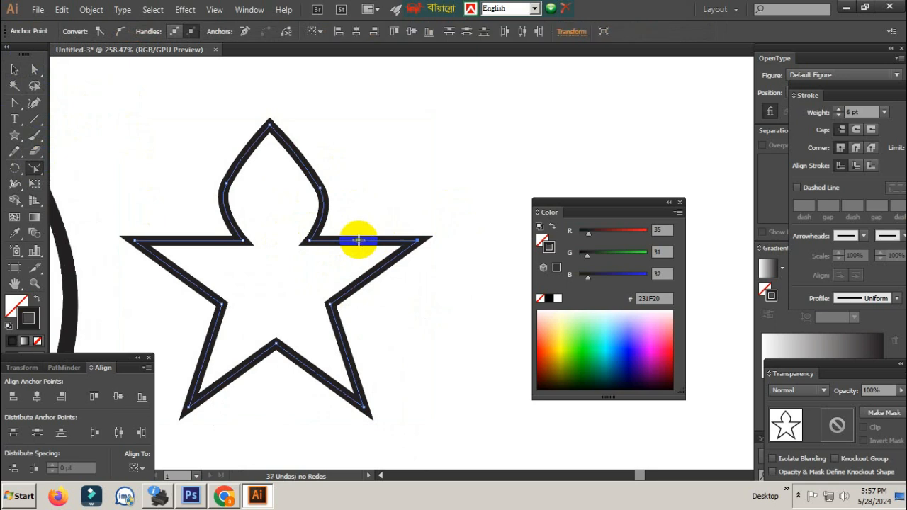
drag(358, 240, 363, 209)
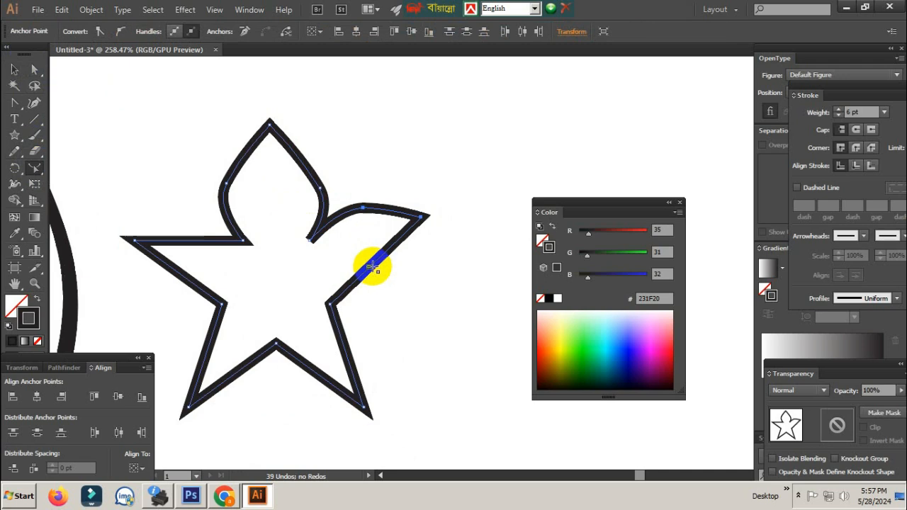
drag(373, 268, 402, 305)
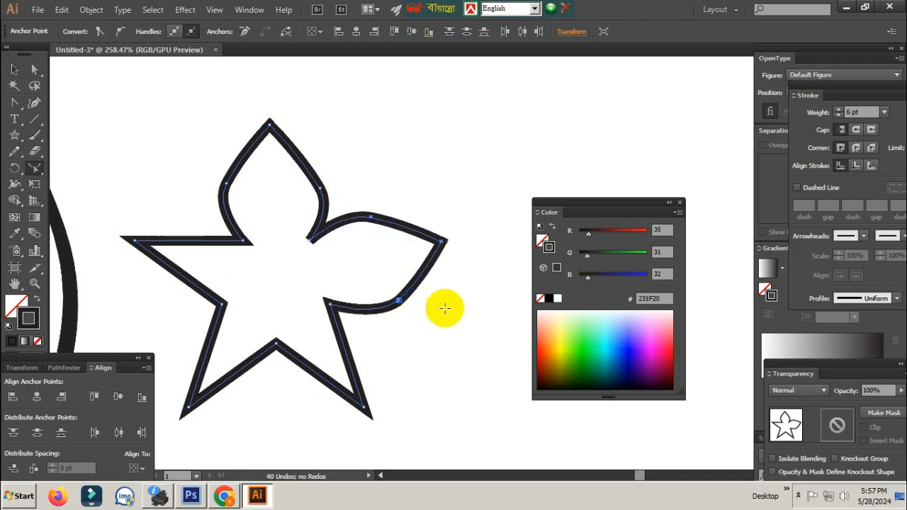
- Select the whole reshaped star and delete it
key(ctrl+minus)
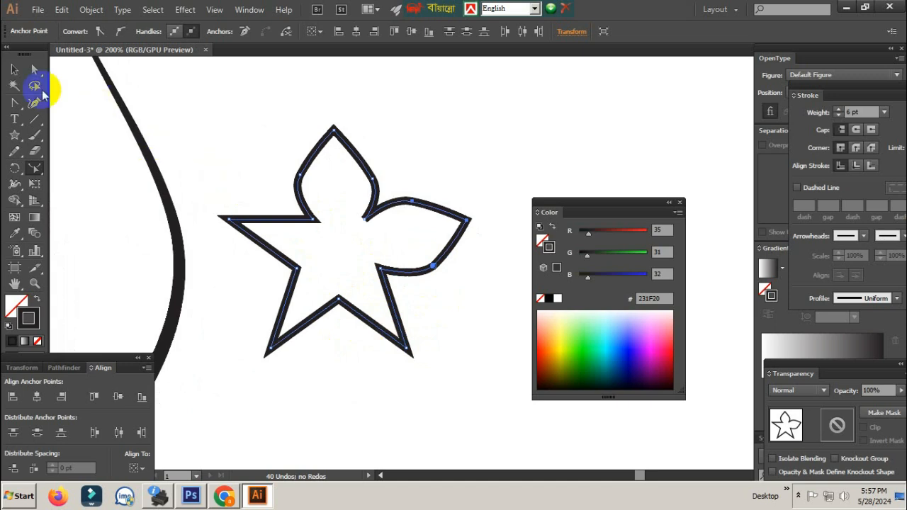
click(15, 70)
drag(220, 120, 217, 124)
key(ctrl+minus)
key(ctrl+minus)
drag(422, 358, 419, 329)
key(ctrl+minus)
click(376, 243)
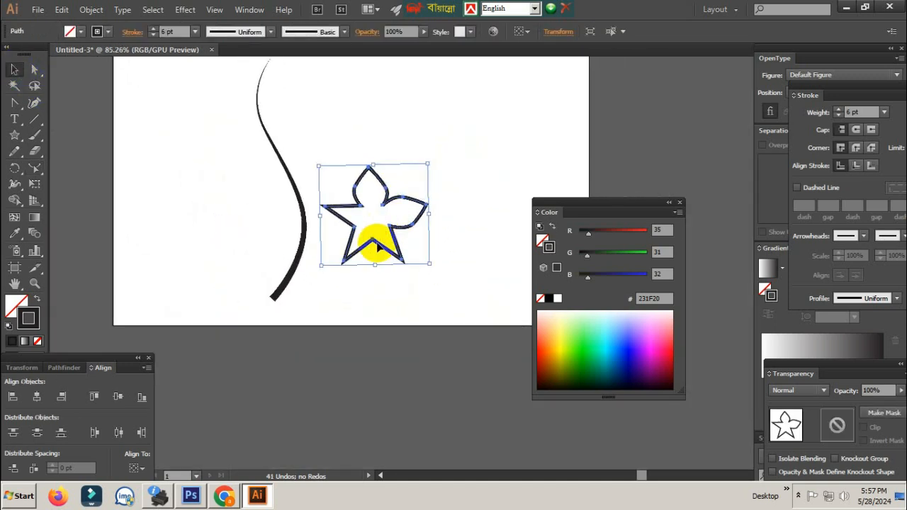
key(Delete)
- Draw a narrow upright ellipse with a 6 pt stroke to the upper left of the S-curve's thin end
drag(334, 135, 356, 308)
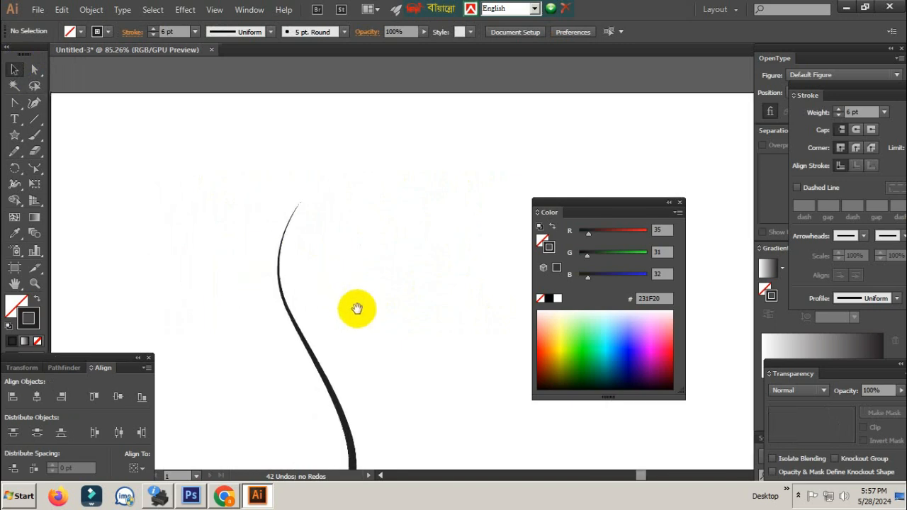
drag(392, 357, 368, 295)
ctrl+alt+click(418, 306)
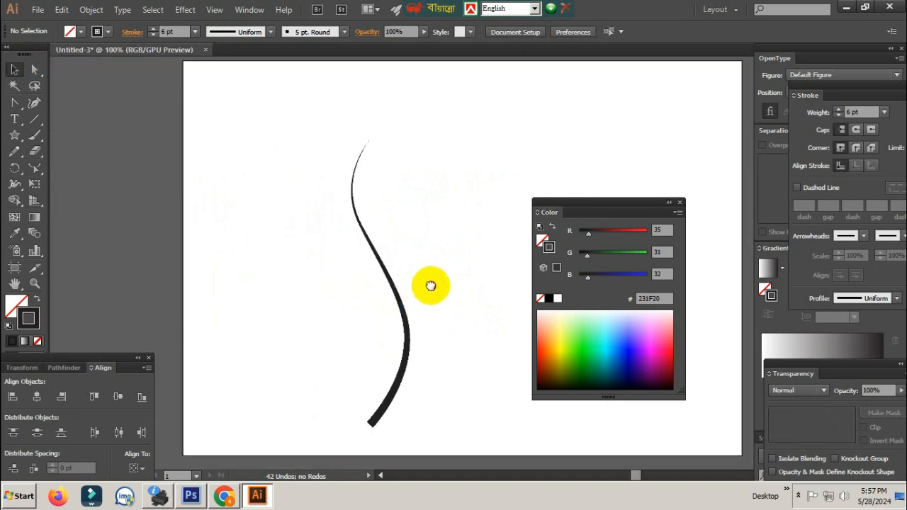
drag(440, 292, 396, 282)
drag(376, 215, 365, 227)
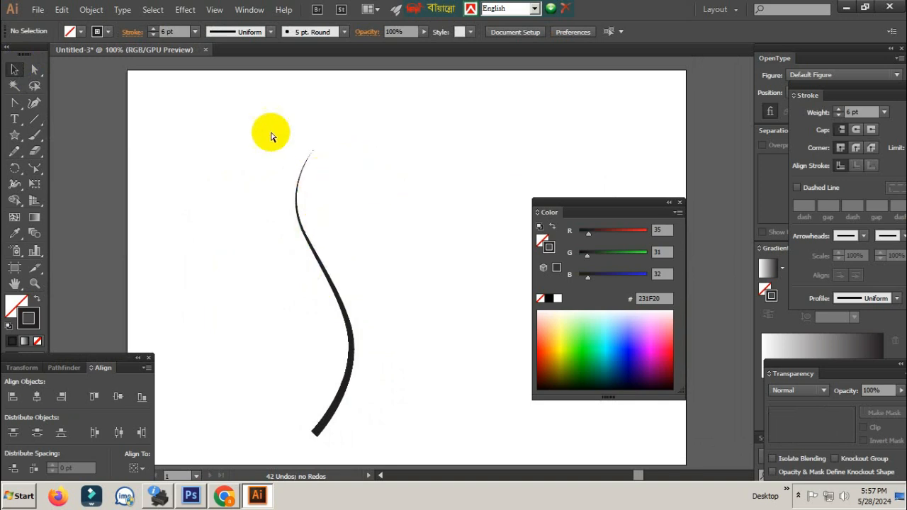
drag(270, 135, 352, 211)
click(14, 135)
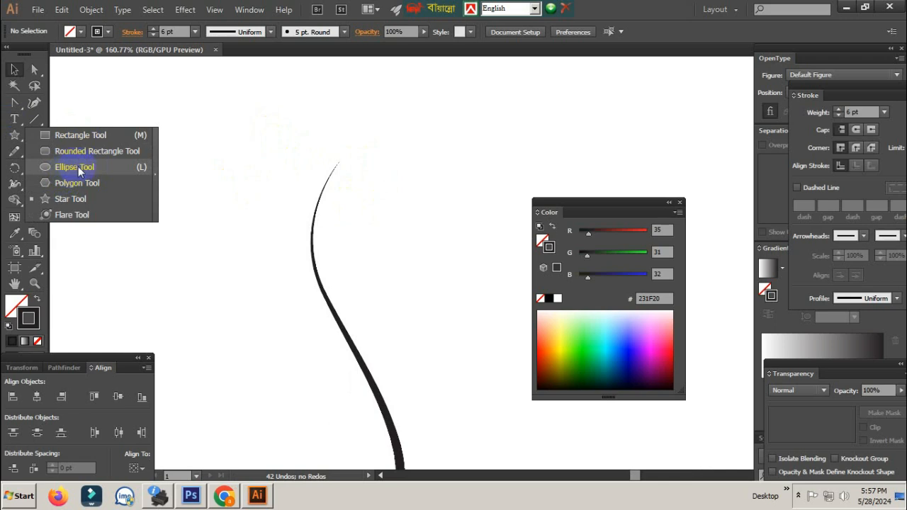
click(78, 170)
mouse_move(221, 125)
mouse_down()
mouse_move(227, 178)
mouse_move(258, 205)
mouse_up()
click(14, 69)
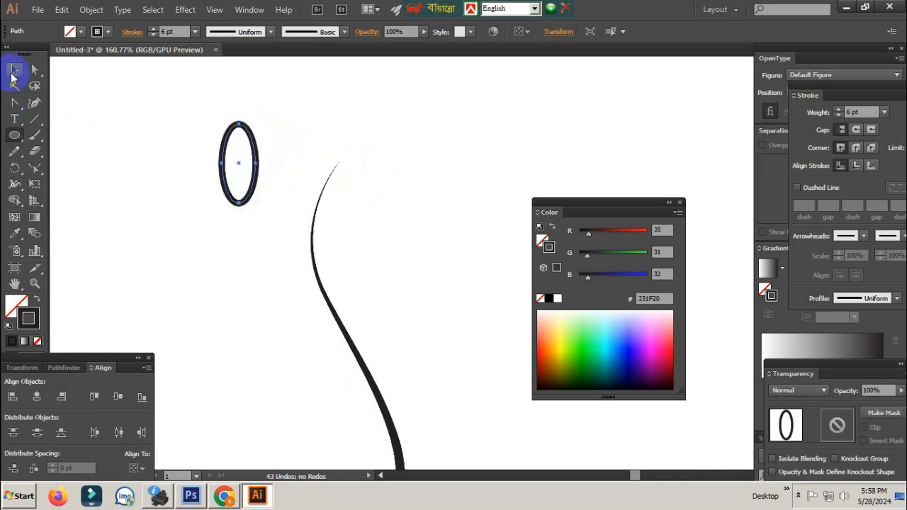
- Rotate the narrow ellipse to lean left and place its lower end on the stem's thin upper part
ctrl+click(275, 206)
drag(270, 106, 223, 99)
drag(265, 164, 316, 258)
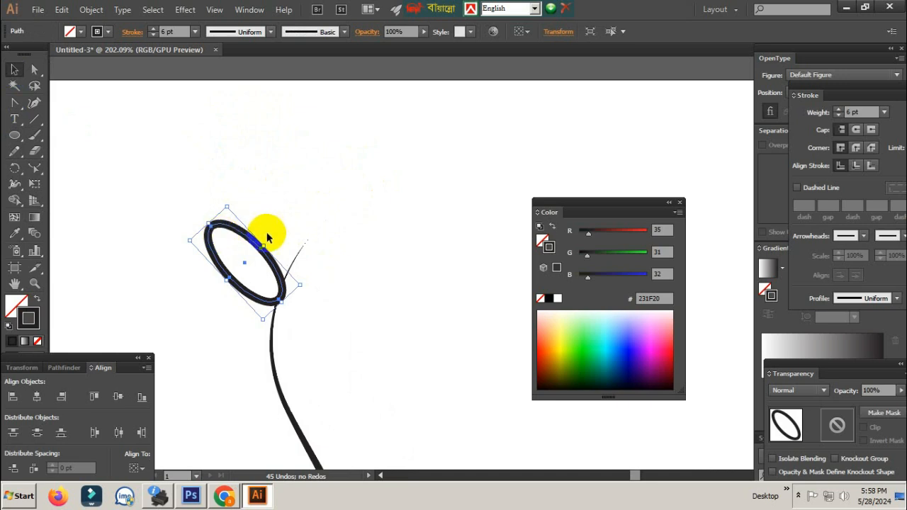
- Create a mirrored copy of the tilted ellipse with the Reflect tool across the vertical axis
click(16, 169)
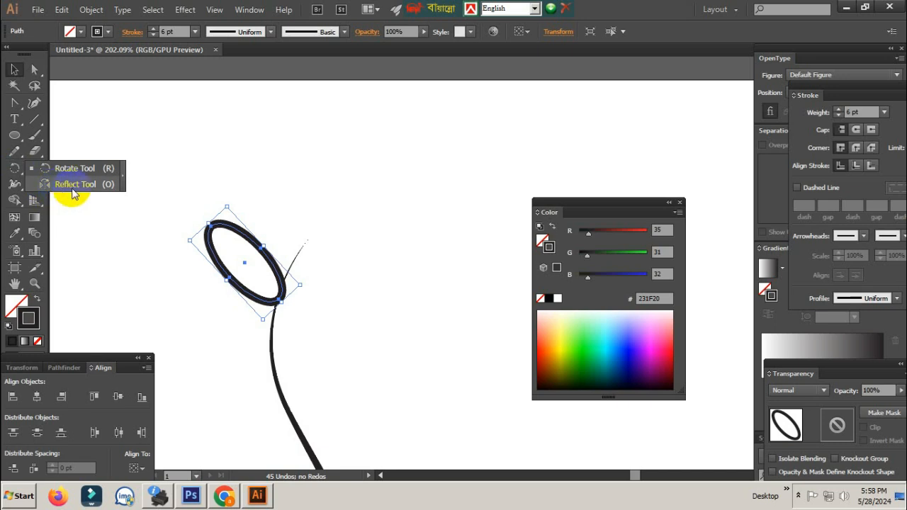
click(74, 185)
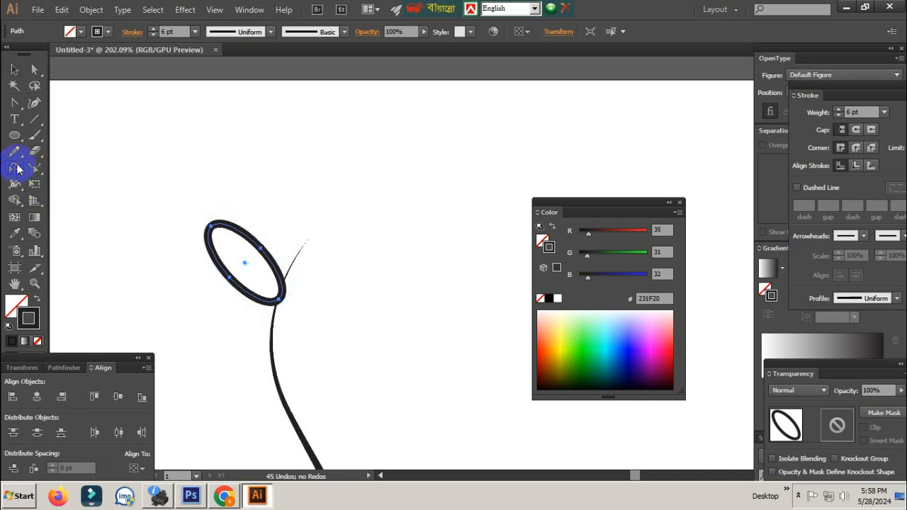
double_click(16, 168)
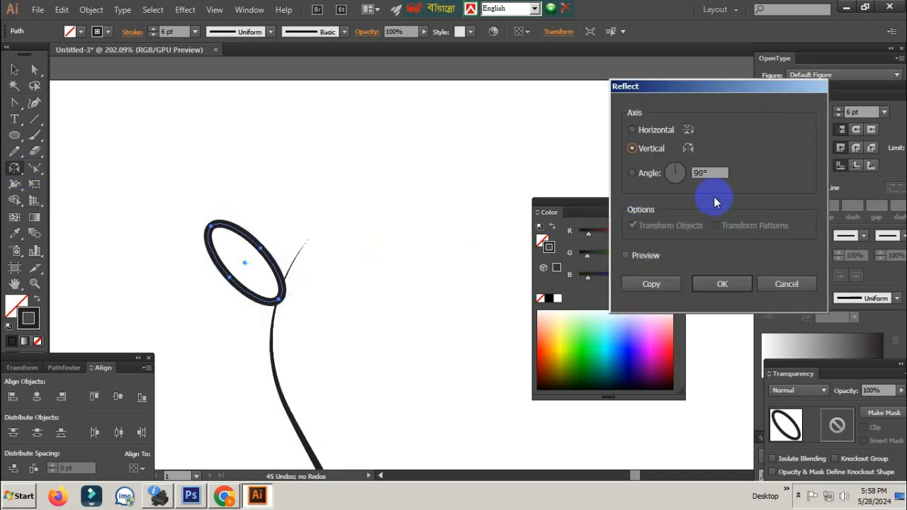
click(626, 256)
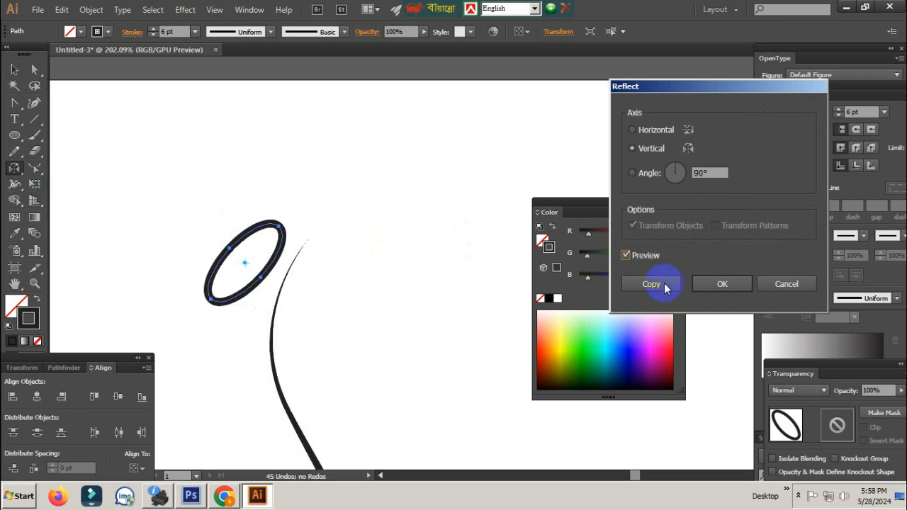
click(674, 284)
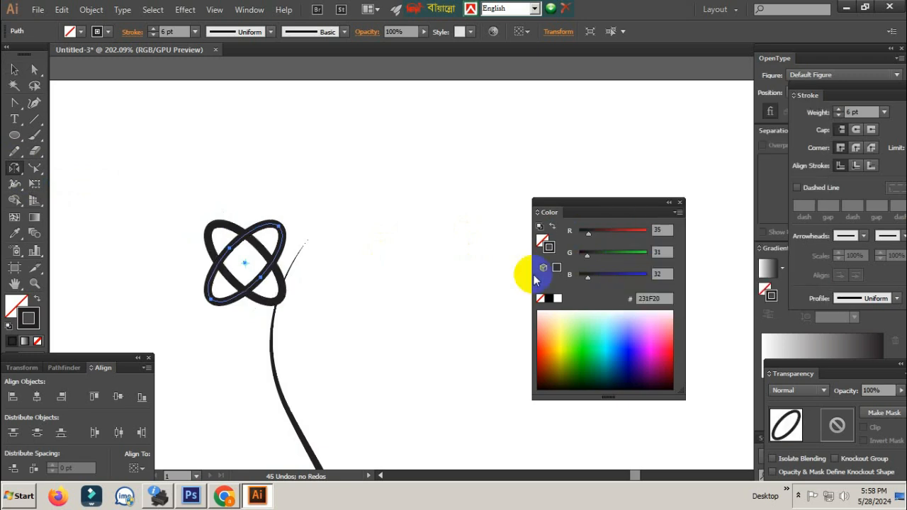
- Move the mirrored ellipse sideways to the right until both petals meet at their lower ends
click(15, 68)
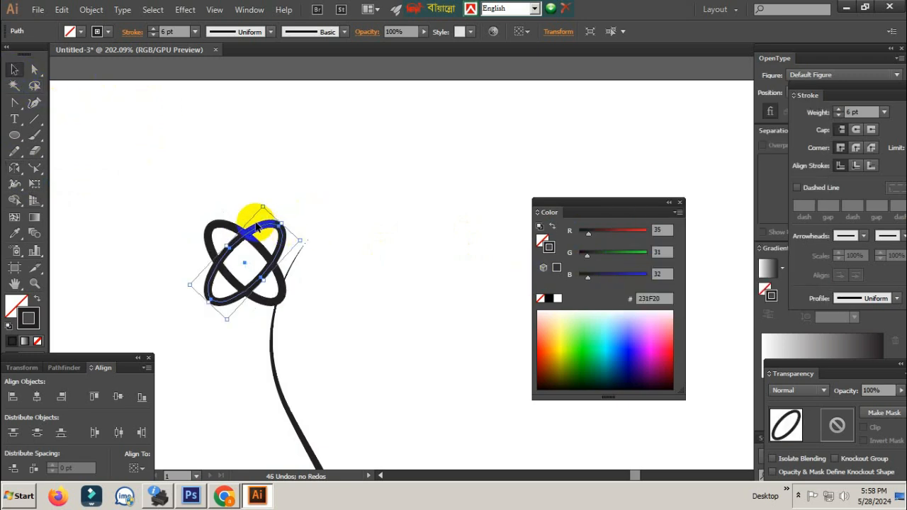
drag(262, 229, 334, 229)
click(418, 262)
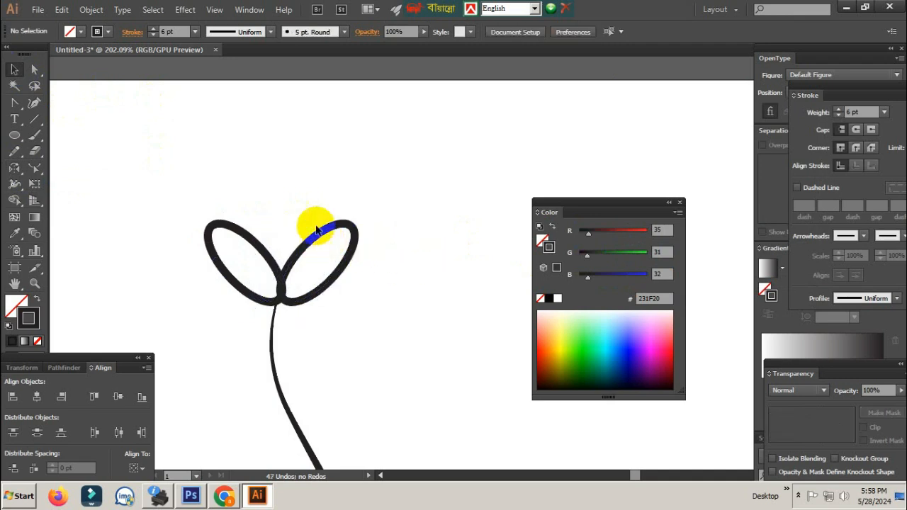
- Select both petals, rotate them together clockwise to follow the stem's lean, and position their joined base on the stem
click(205, 221)
shift+click(345, 230)
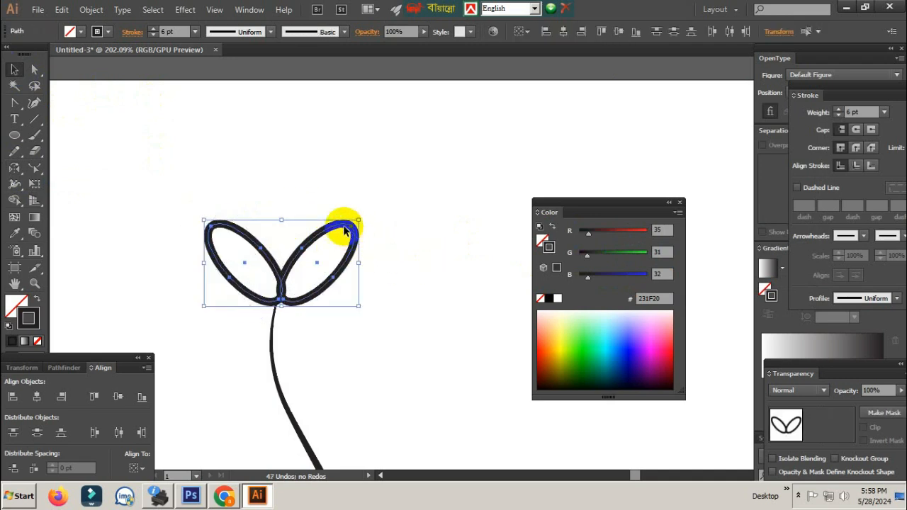
drag(346, 227, 341, 223)
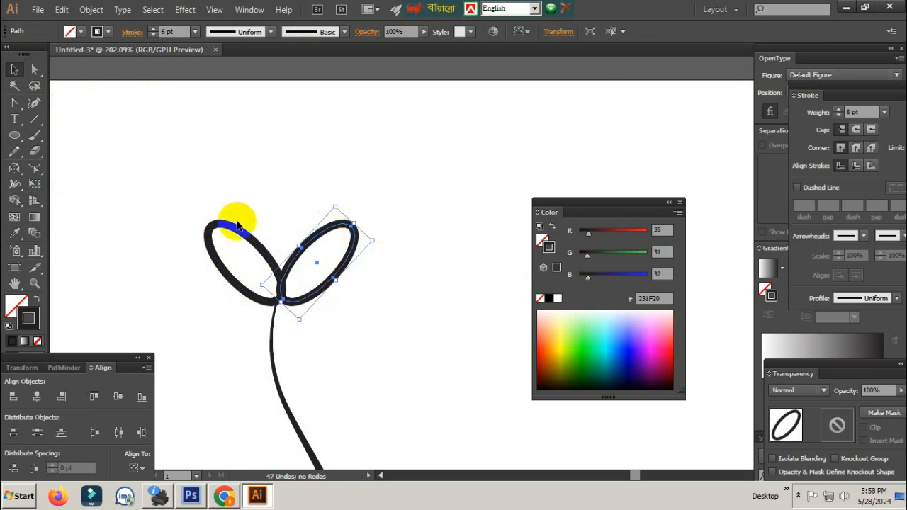
drag(197, 207, 243, 237)
drag(317, 241, 326, 243)
drag(375, 219, 442, 263)
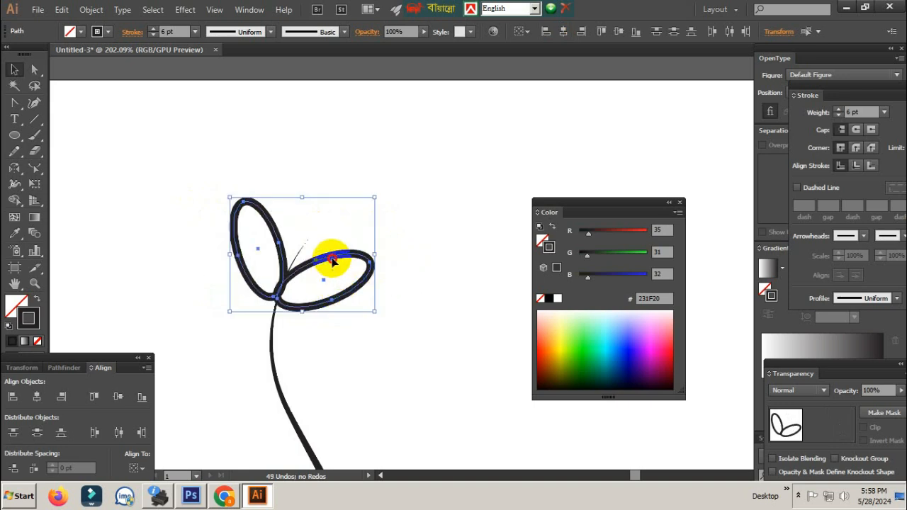
drag(333, 260, 333, 271)
click(399, 301)
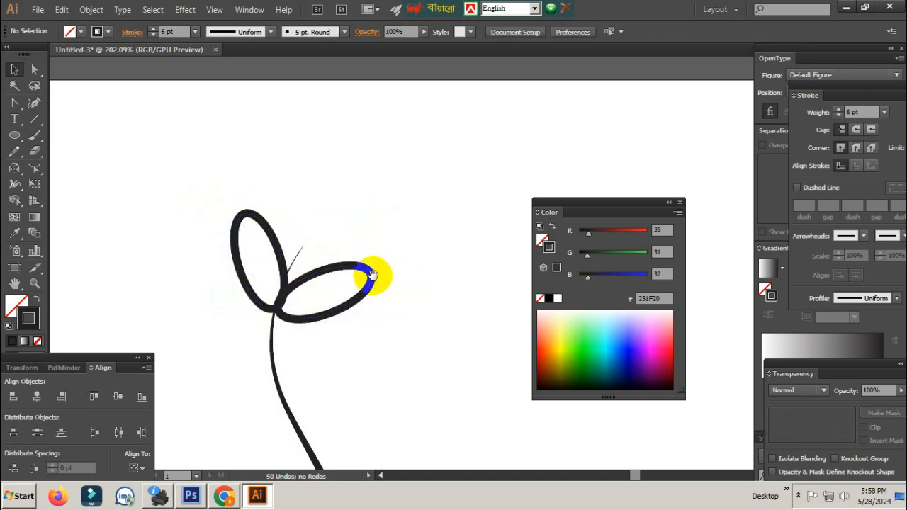
click(369, 274)
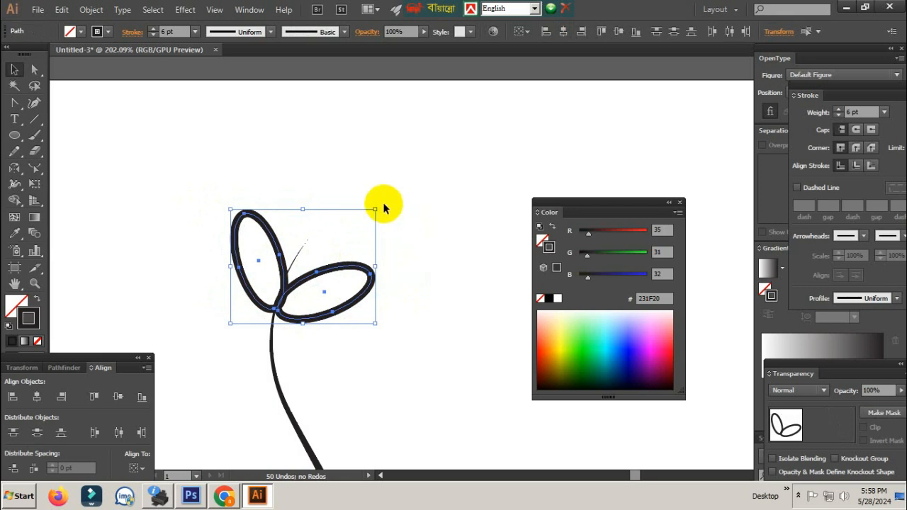
drag(380, 205, 347, 225)
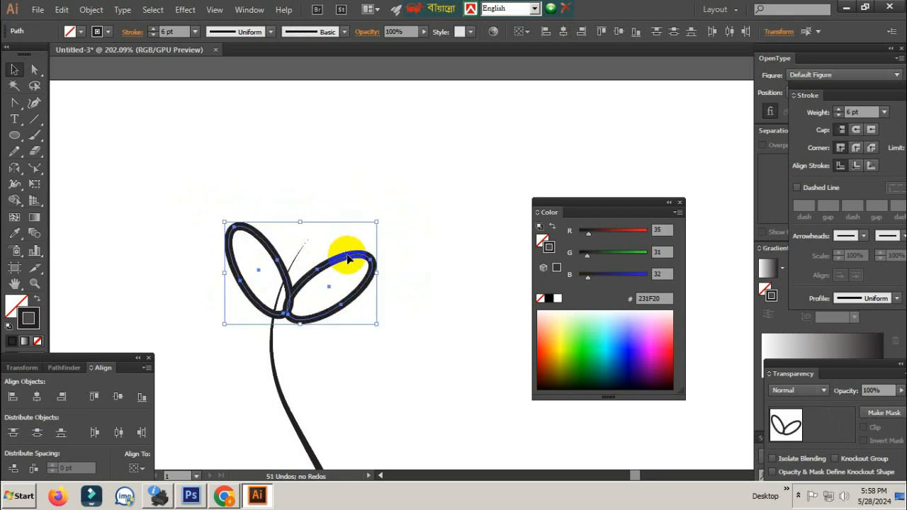
- Add a third petal as a copy of the right one, rotated more upright, slightly enlarged and centred between the two
drag(334, 256, 301, 198)
click(381, 277)
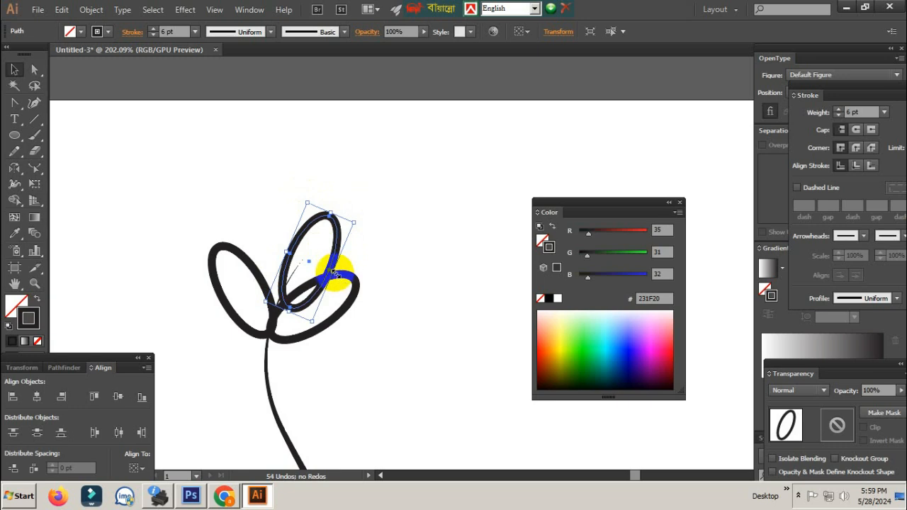
mouse_move(334, 273)
mouse_down()
mouse_move(350, 267)
mouse_move(323, 242)
mouse_up()
click(400, 252)
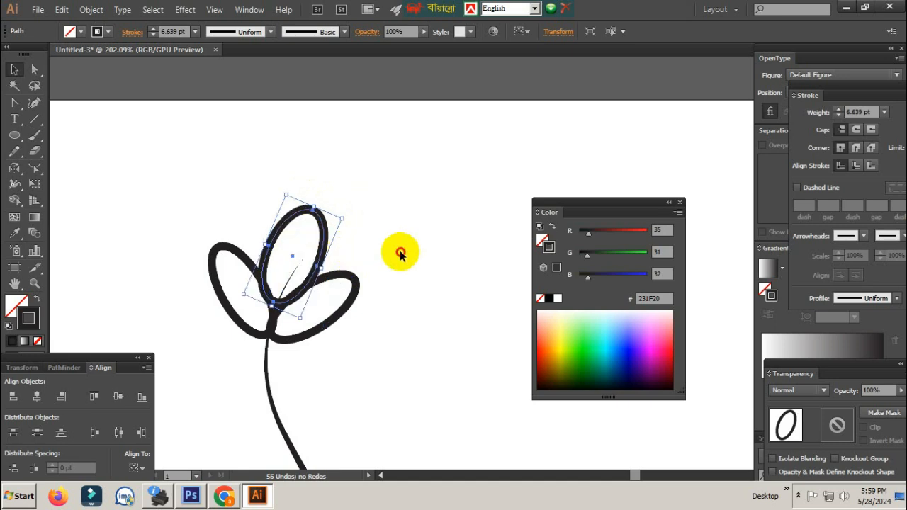
scroll(359, 275, up, 2)
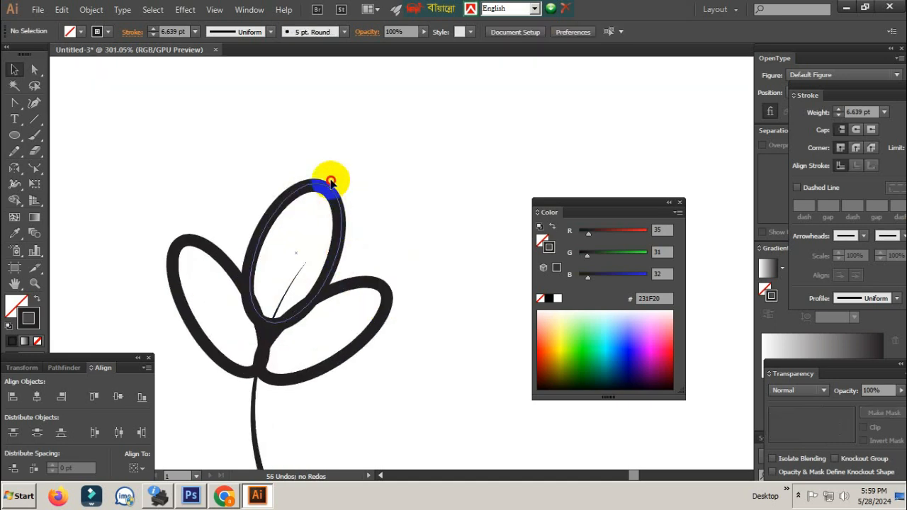
drag(331, 182, 332, 182)
click(400, 191)
- Select all three petals and set their stroke weight to 1 pt
scroll(392, 282, down, 3)
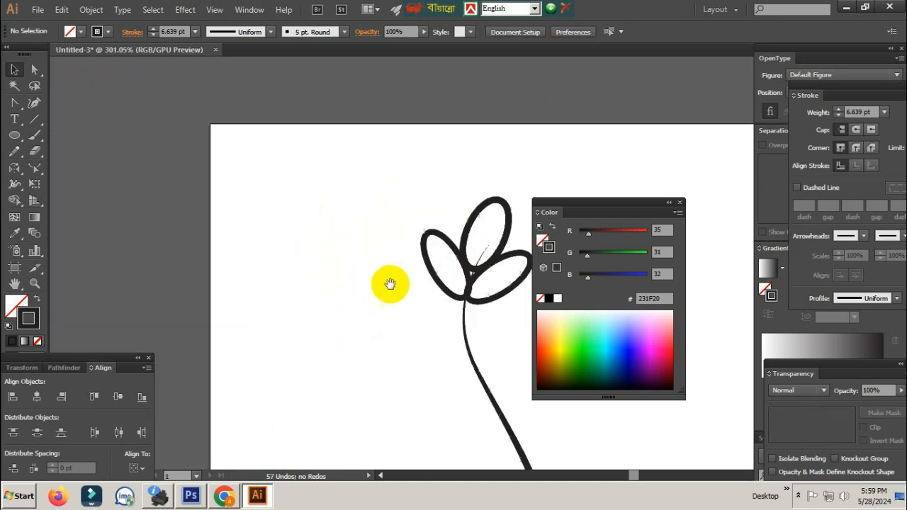
drag(391, 283, 236, 296)
drag(273, 267, 262, 286)
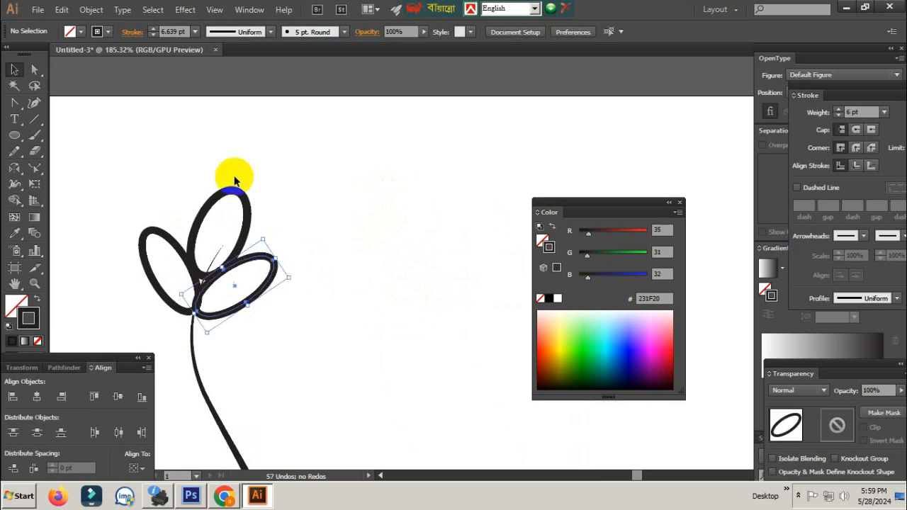
drag(195, 170, 240, 198)
drag(136, 226, 164, 253)
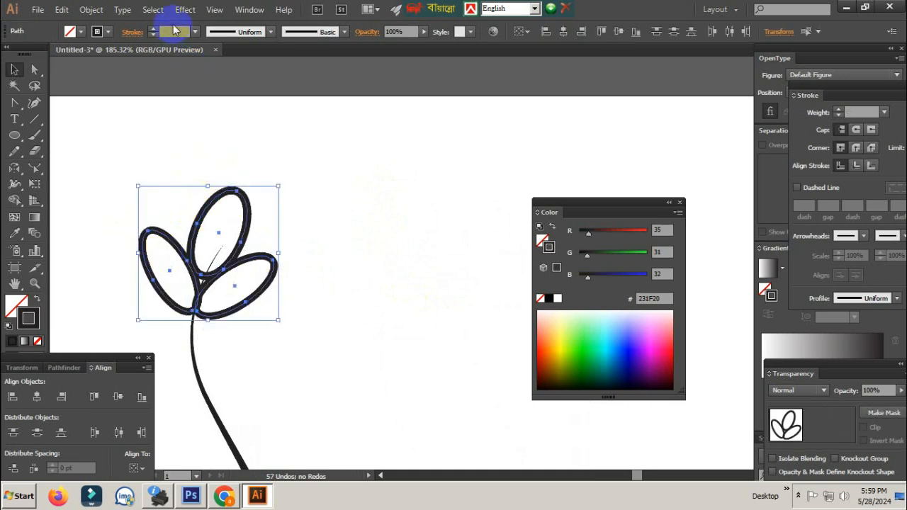
click(172, 31)
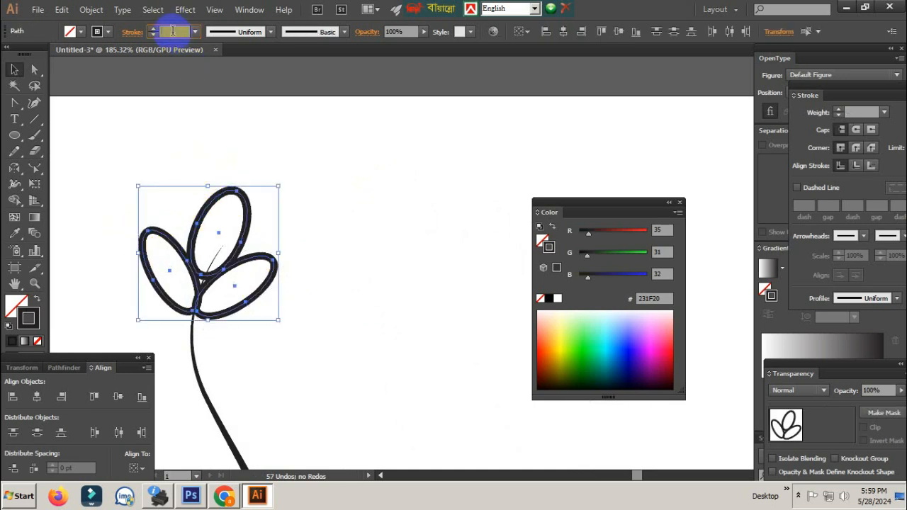
scroll(172, 31, up, 4)
scroll(172, 31, down, 1)
scroll(171, 31, down, 2)
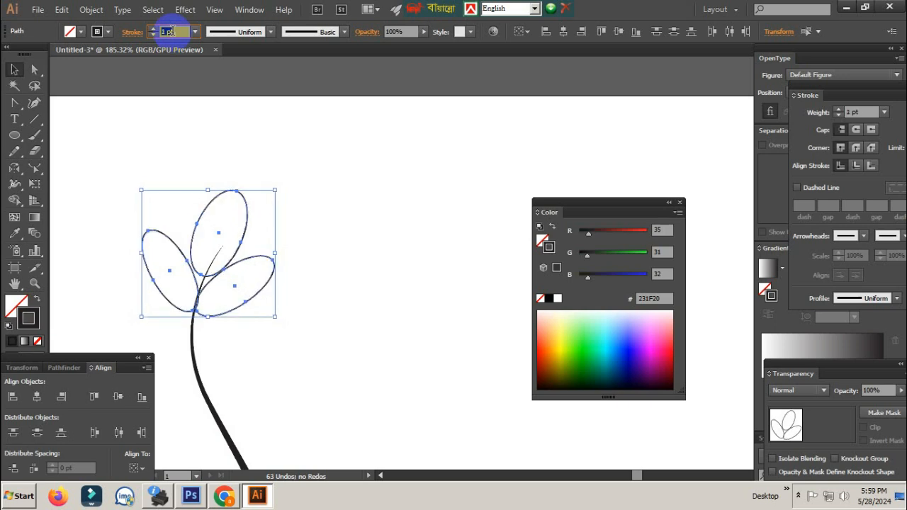
click(345, 302)
- Stretch the middle petal lengthwise so its lower end reaches the base of the side petals
ctrl+alt+click(425, 323)
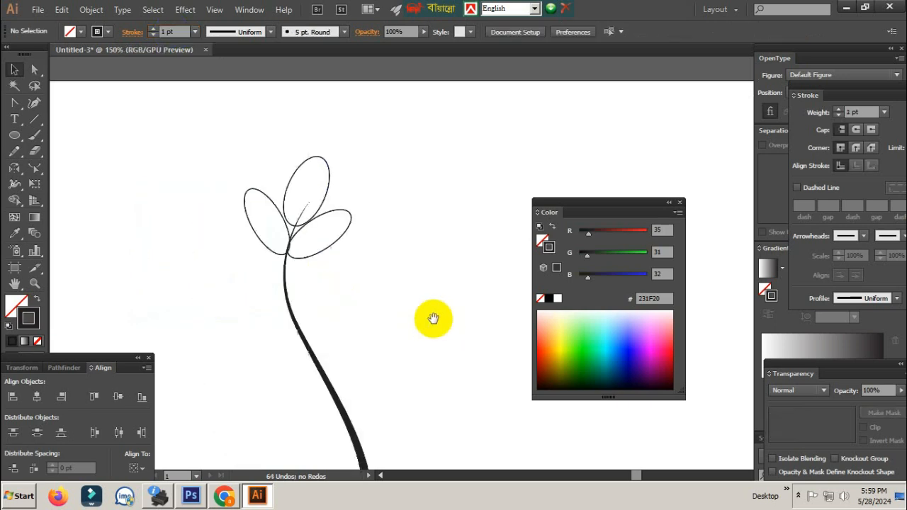
drag(433, 318, 366, 209)
ctrl+alt+click(355, 301)
drag(415, 292, 306, 267)
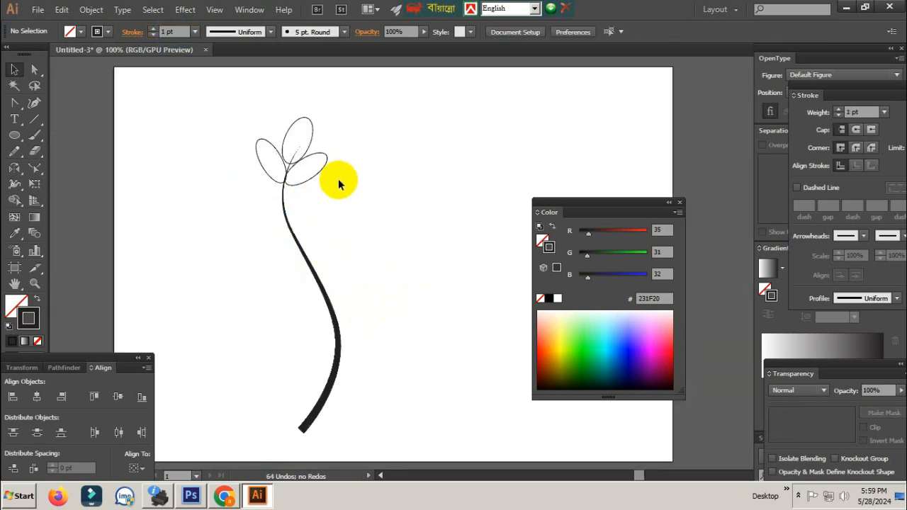
scroll(262, 138, up, 2)
click(325, 196)
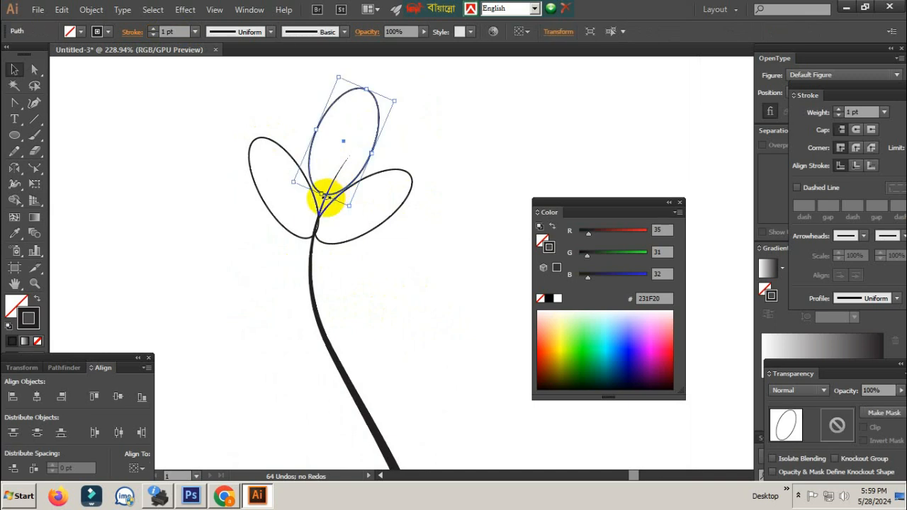
drag(322, 193, 310, 243)
drag(393, 167, 368, 224)
ctrl+click(368, 224)
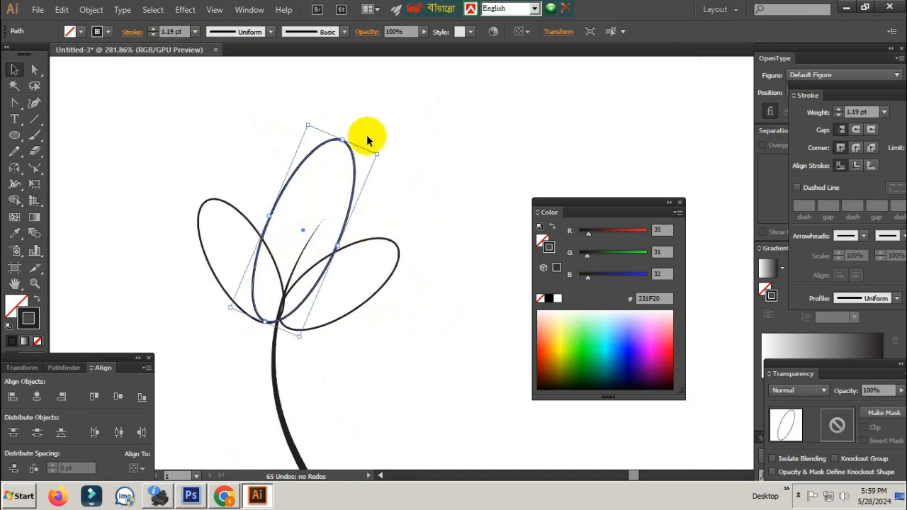
- Rotate the middle petal more upright and move its lower end onto the stem where the side petals meet
drag(384, 148, 356, 129)
scroll(351, 262, up, 2)
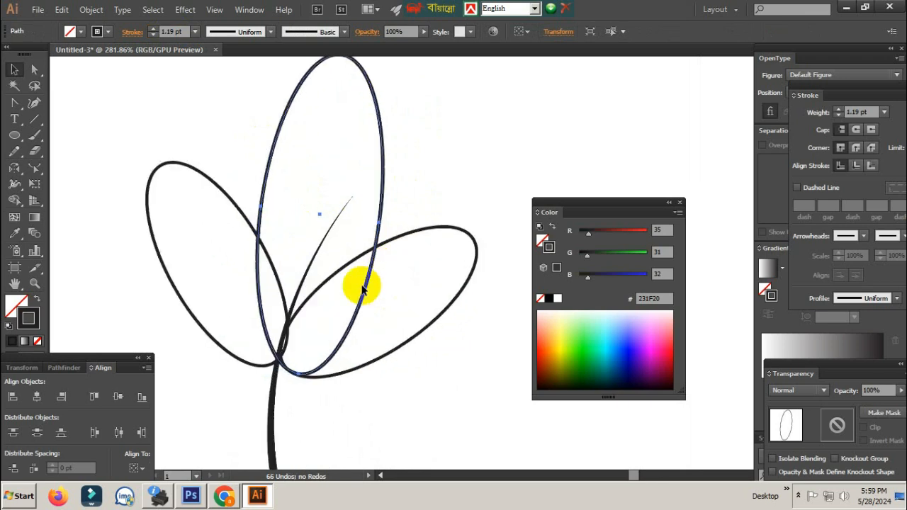
drag(354, 291, 331, 277)
click(397, 286)
- Tilt the middle petal slightly to the right and shift it so its base sits on the stem again
ctrl+alt+click(397, 286)
ctrl+alt+click(397, 286)
drag(496, 273, 318, 302)
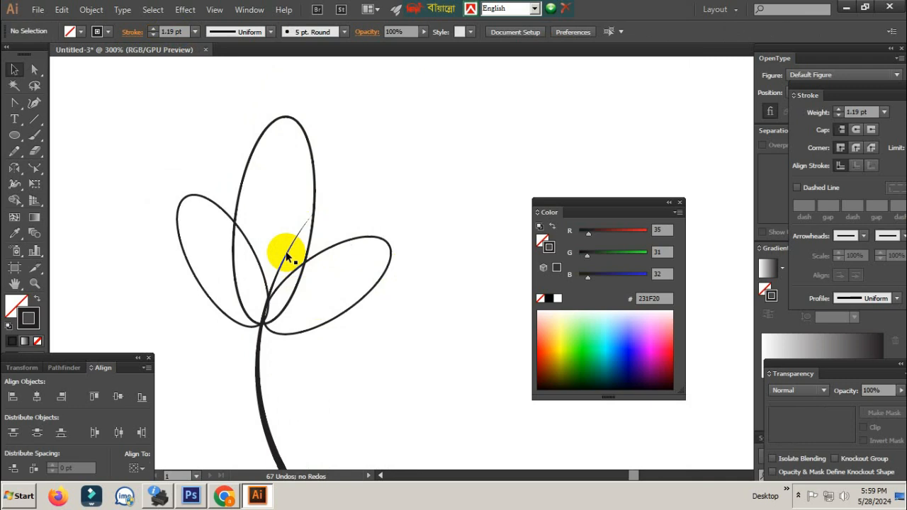
drag(324, 117, 301, 141)
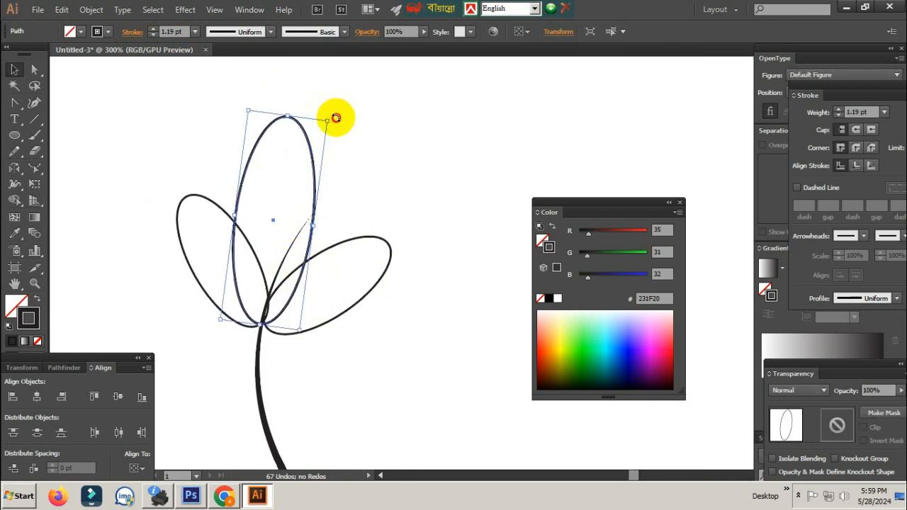
drag(336, 117, 344, 126)
scroll(320, 216, up, 2)
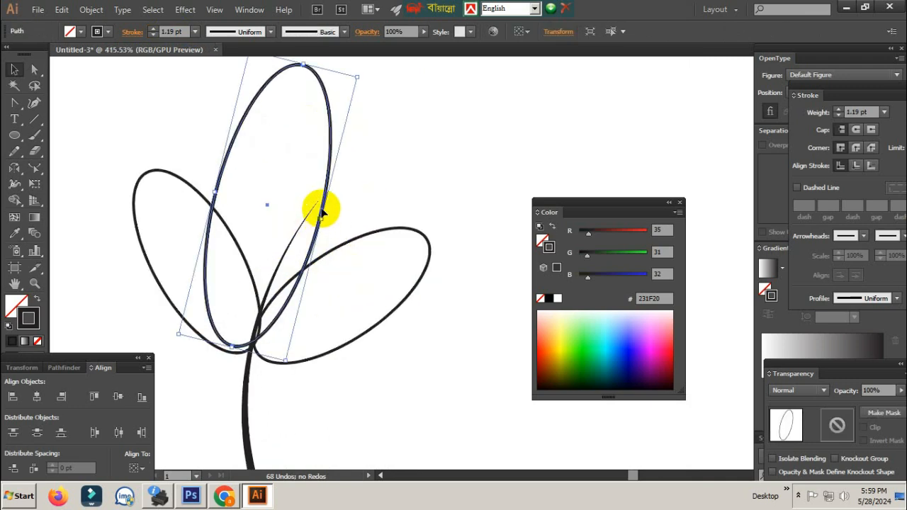
mouse_move(321, 210)
mouse_down()
mouse_move(323, 203)
mouse_move(335, 213)
mouse_up()
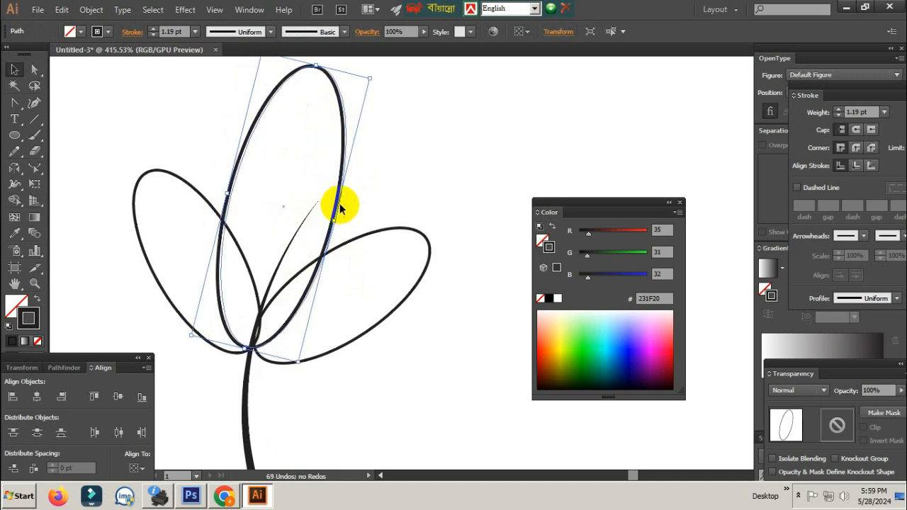
click(389, 265)
- Examine the whole flower, checking the stem and how the three petals join it
scroll(388, 269, down, 6)
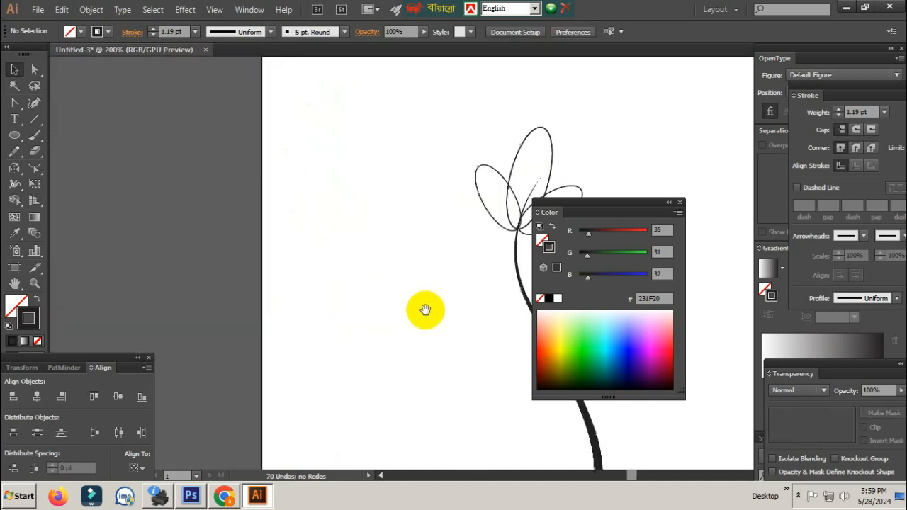
scroll(339, 289, down, 1)
drag(291, 331, 314, 303)
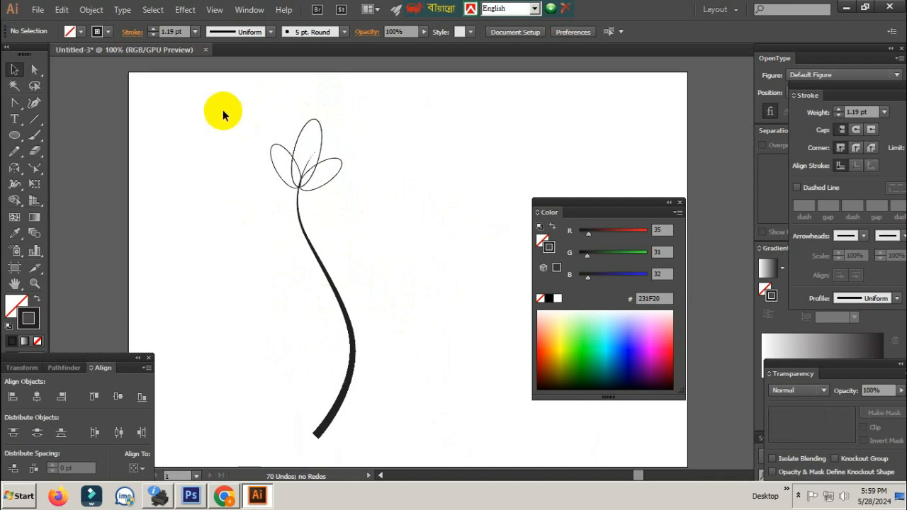
drag(223, 115, 374, 348)
click(381, 331)
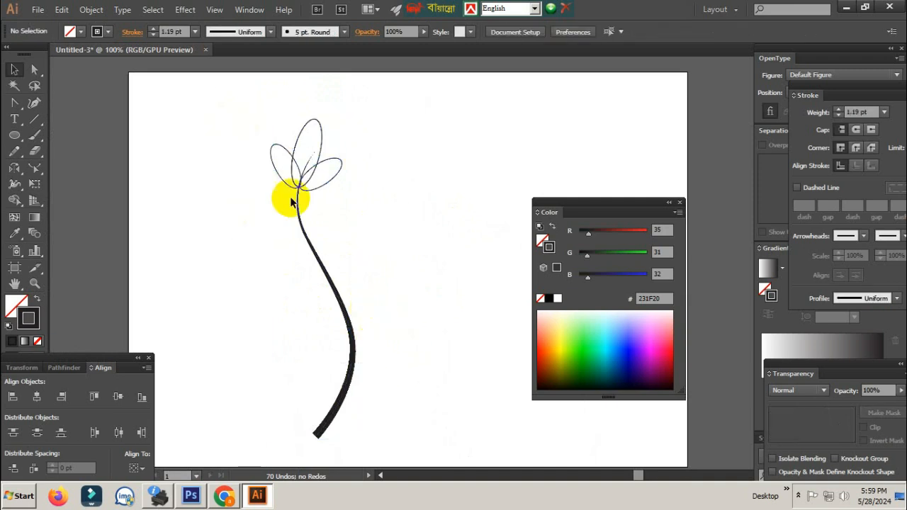
drag(227, 138, 366, 223)
click(380, 224)
scroll(380, 224, up, 2)
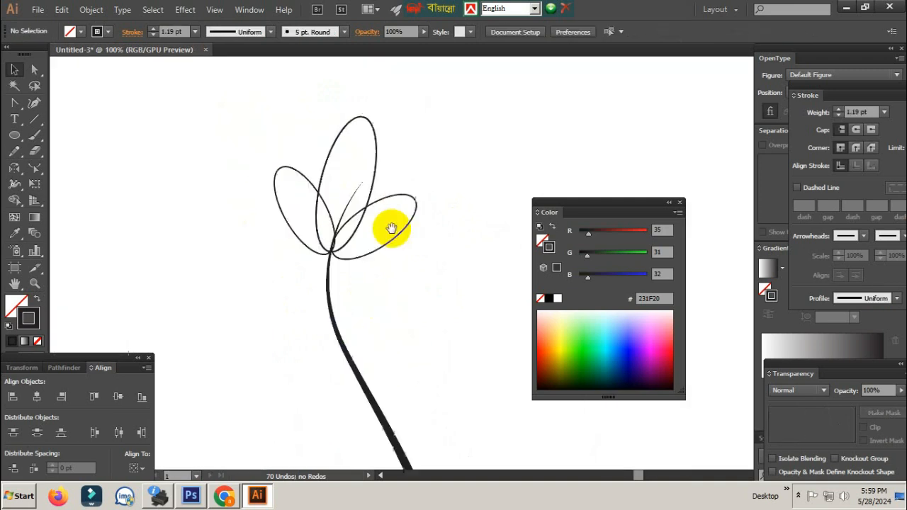
- Try to convert the petals together with the stem into one Live Paint group using the pink fill DD00A2
drag(233, 156, 426, 207)
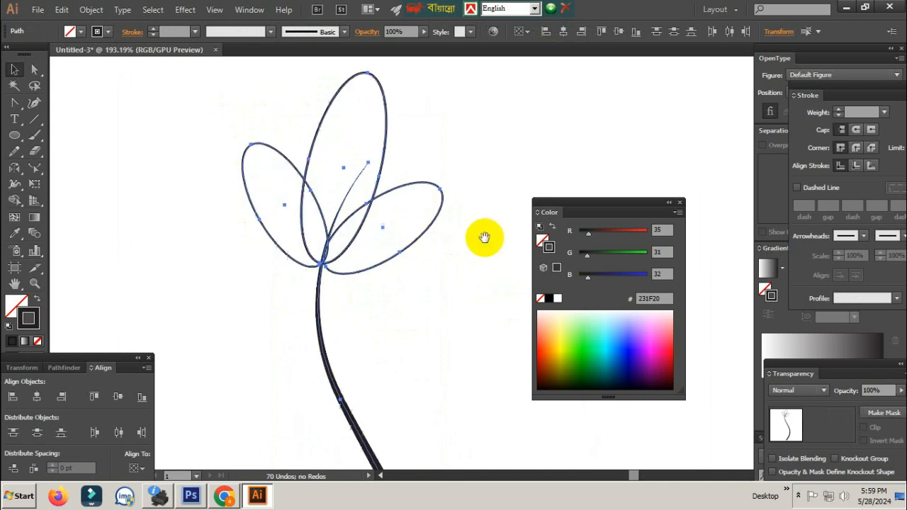
scroll(440, 269, up, 2)
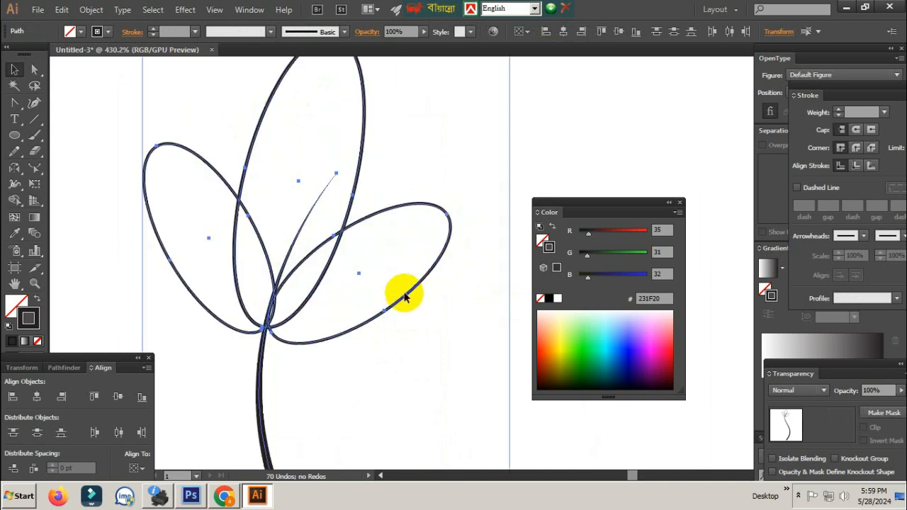
click(11, 201)
mouse_move(11, 202)
mouse_down()
mouse_move(75, 220)
mouse_move(117, 217)
mouse_up()
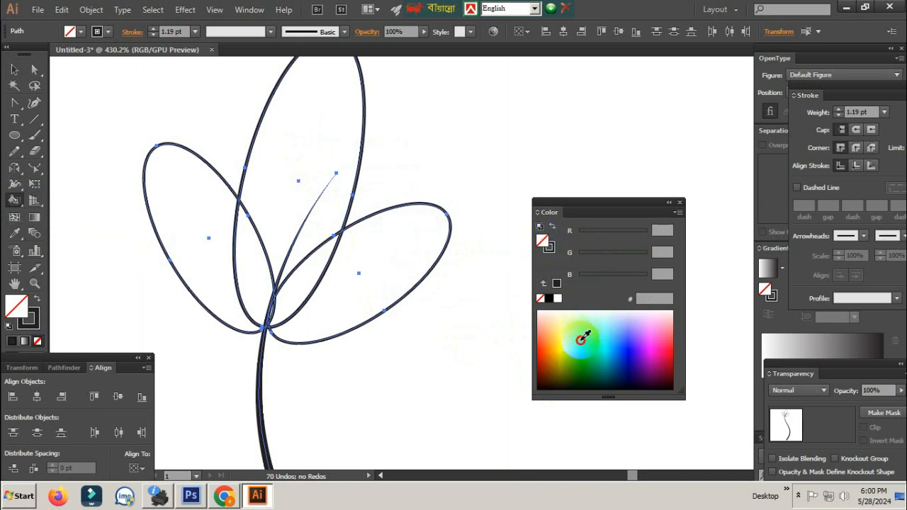
click(579, 347)
click(658, 344)
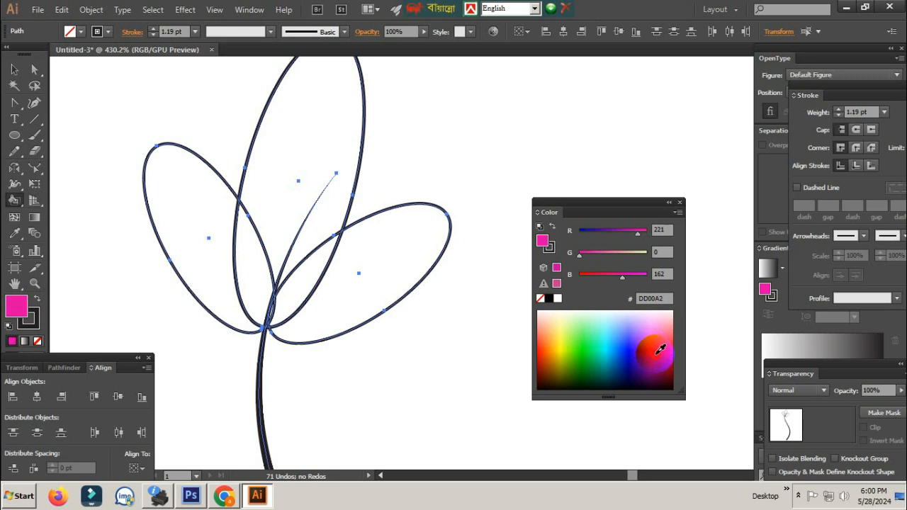
click(303, 164)
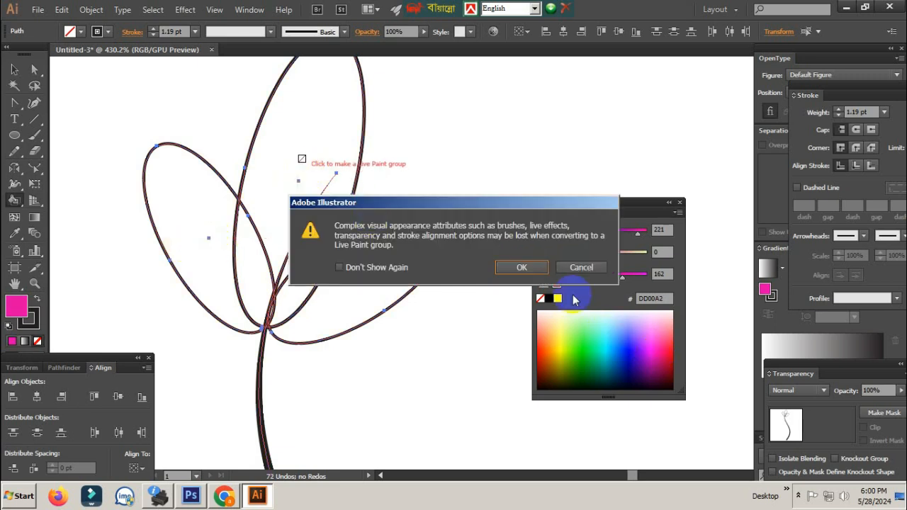
click(521, 267)
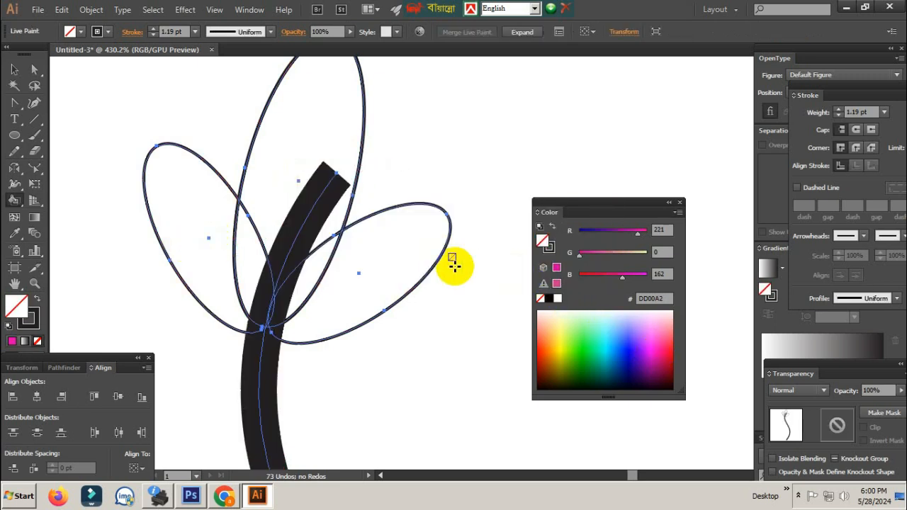
key(ctrl+z)
- Convert only the three petals, without the stem, into a Live Paint group and fill each petal with pink FF04AD
key(v)
mouse_move(459, 174)
mouse_down()
mouse_move(374, 244)
mouse_move(348, 246)
mouse_up()
drag(126, 146, 285, 226)
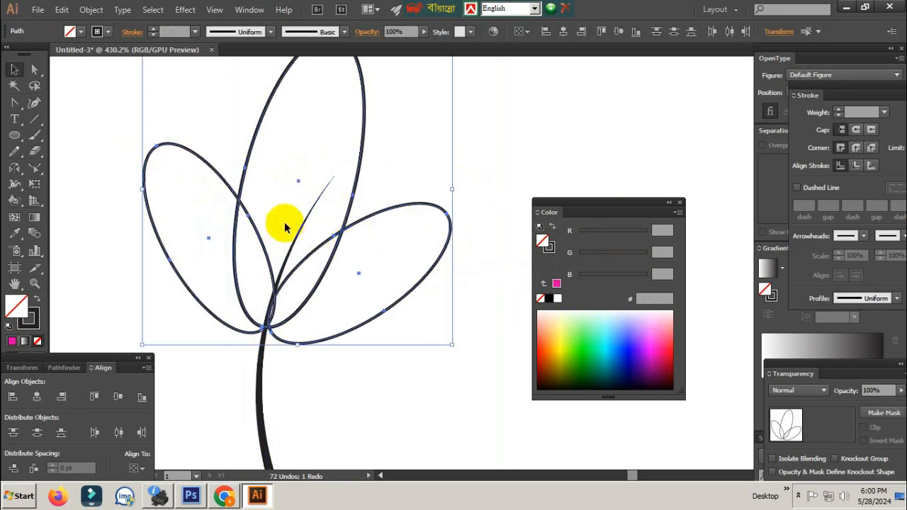
click(16, 201)
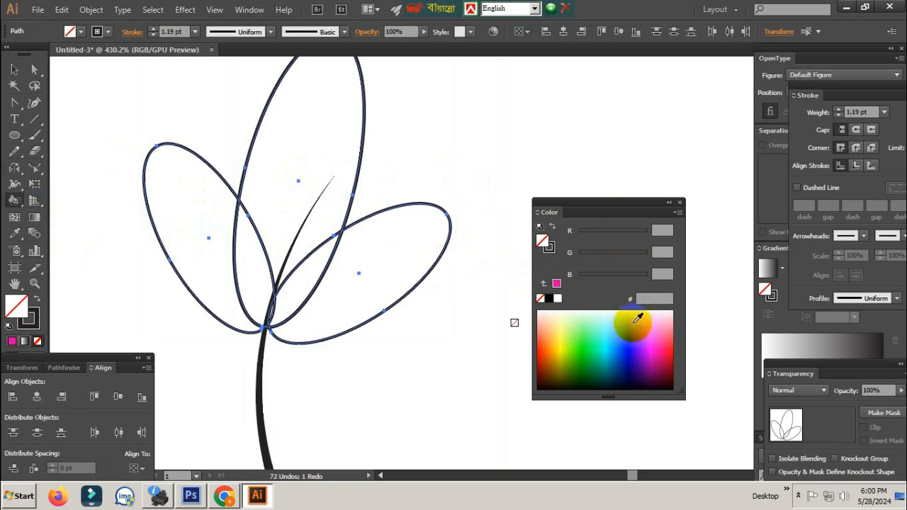
click(657, 330)
click(319, 138)
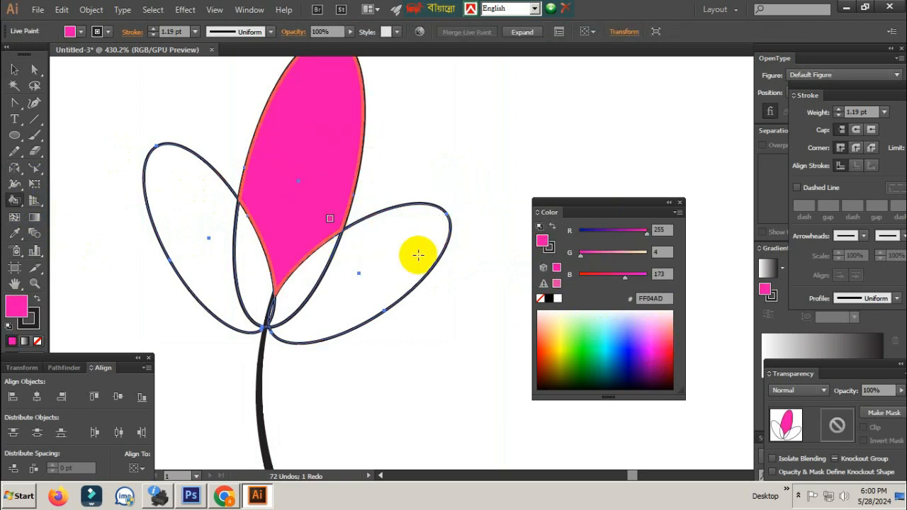
click(395, 269)
click(204, 263)
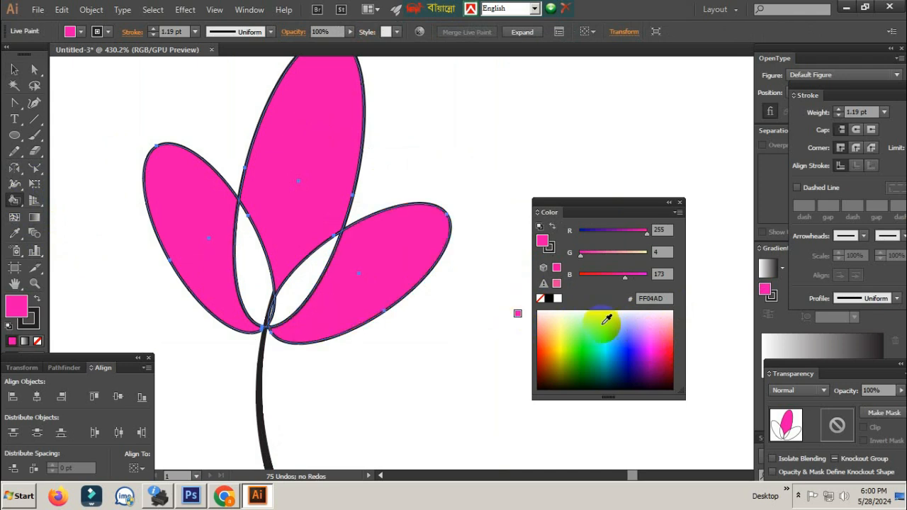
- Fill the two overlap areas between the middle petal and the side petals with orange-red FF2508
click(573, 357)
mouse_move(573, 357)
mouse_down()
mouse_move(535, 356)
mouse_move(539, 347)
mouse_up()
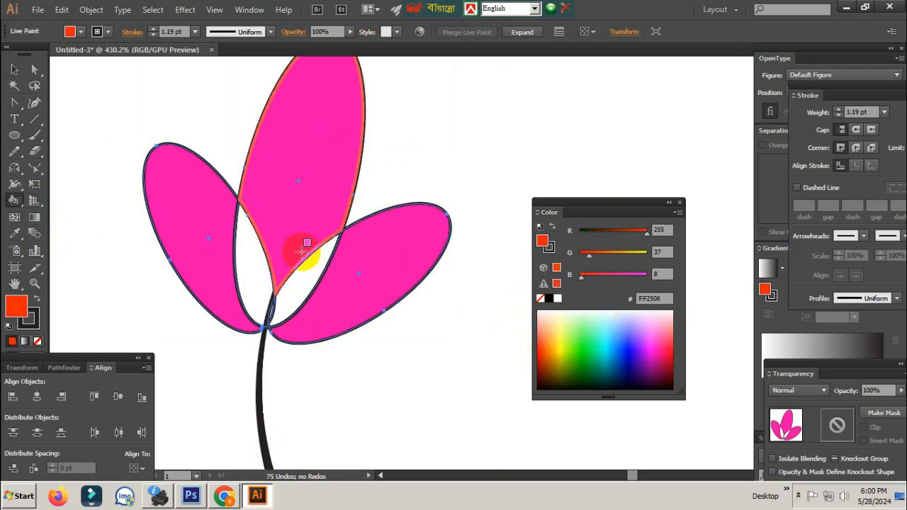
click(251, 262)
click(292, 294)
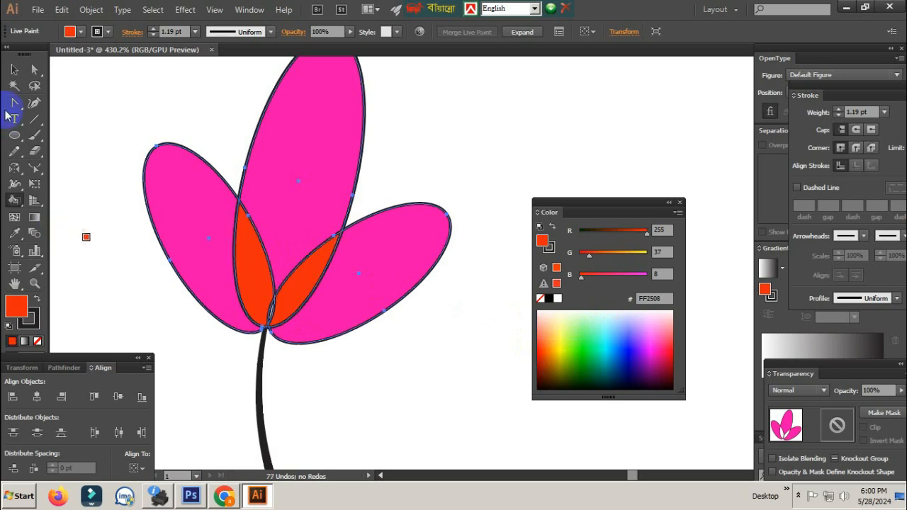
- Try the orange-red fill on the main area of the middle petal
scroll(292, 306, up, 3)
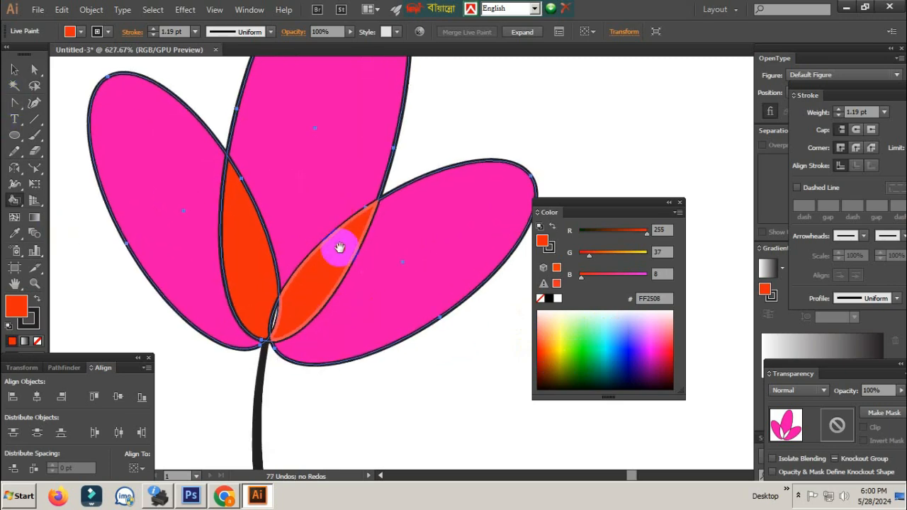
click(305, 214)
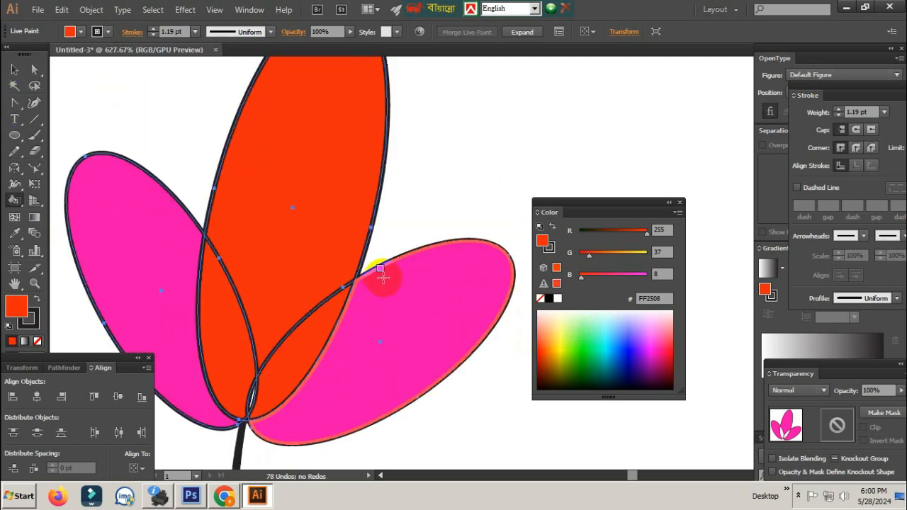
key(ctrl+z)
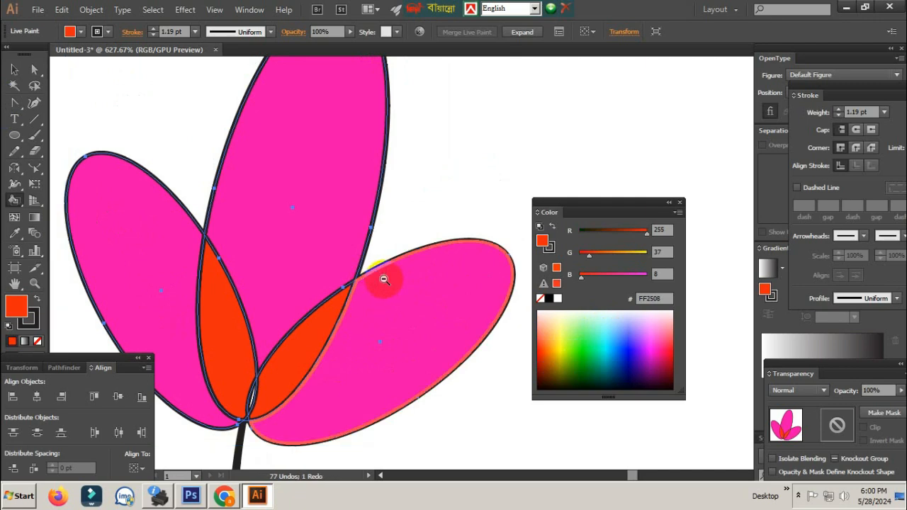
- Deselect the Live Paint group and examine the coloured flower and its stem on the whole artboard
scroll(385, 278, down, 2)
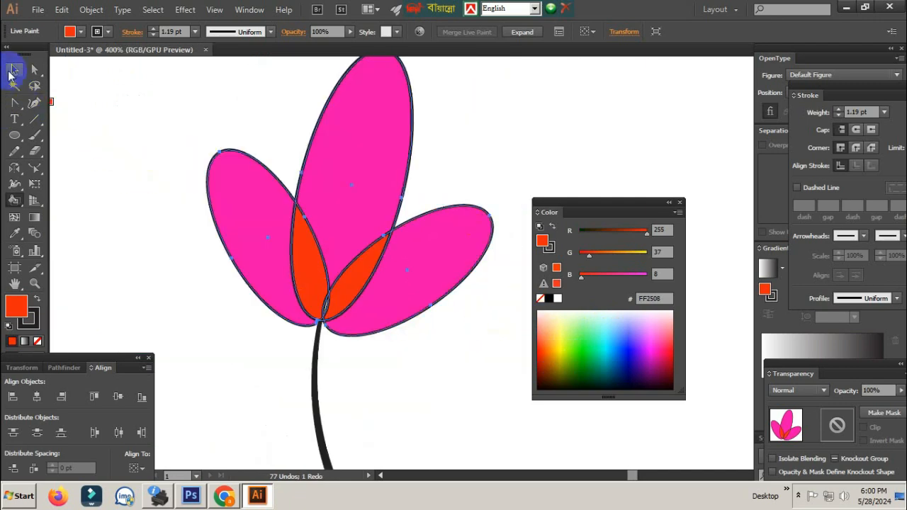
click(14, 74)
click(454, 311)
scroll(375, 279, down, 3)
drag(524, 354, 347, 304)
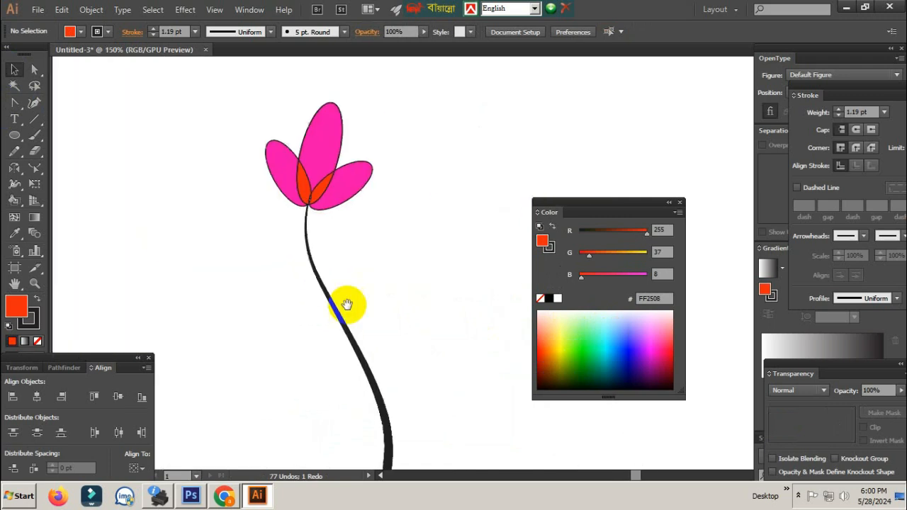
scroll(448, 308, down, 1)
drag(446, 310, 352, 302)
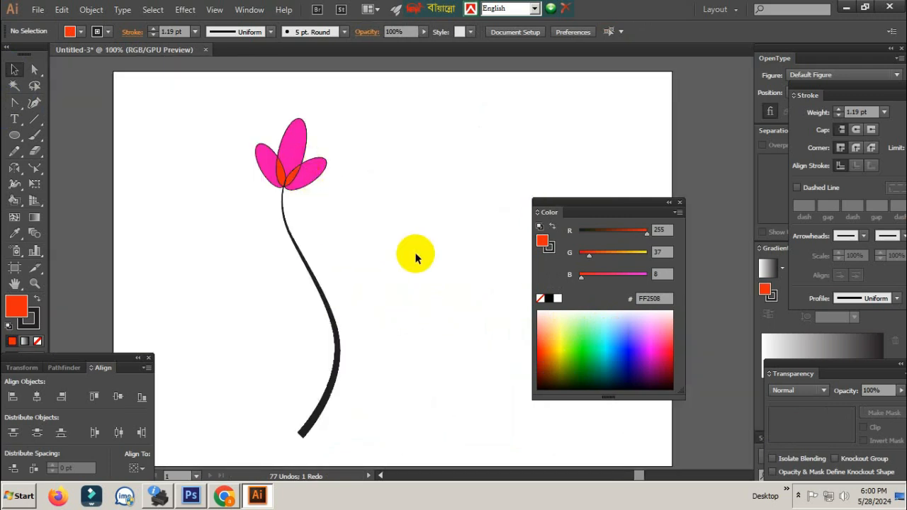